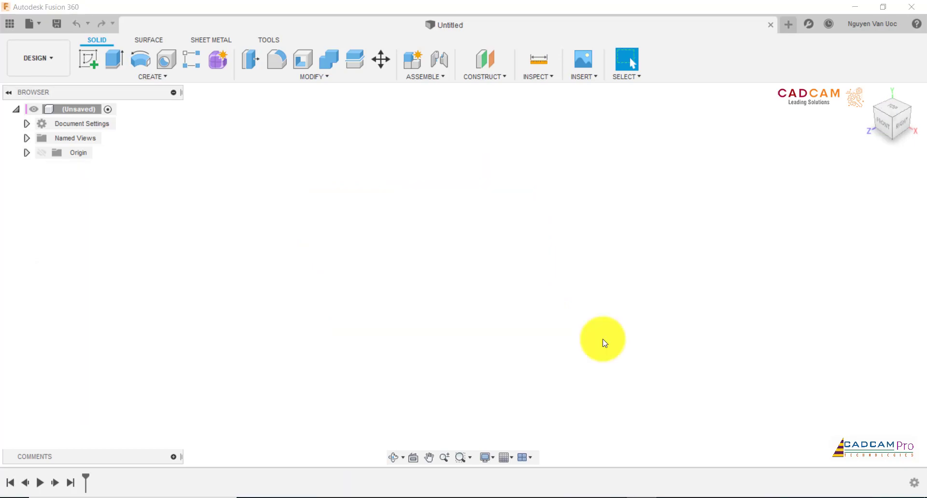
# - Start a new sketch on the front (XY) origin plane and review the reference PDF drawing
pyautogui.click(99, 62)
pyautogui.click(478, 241)
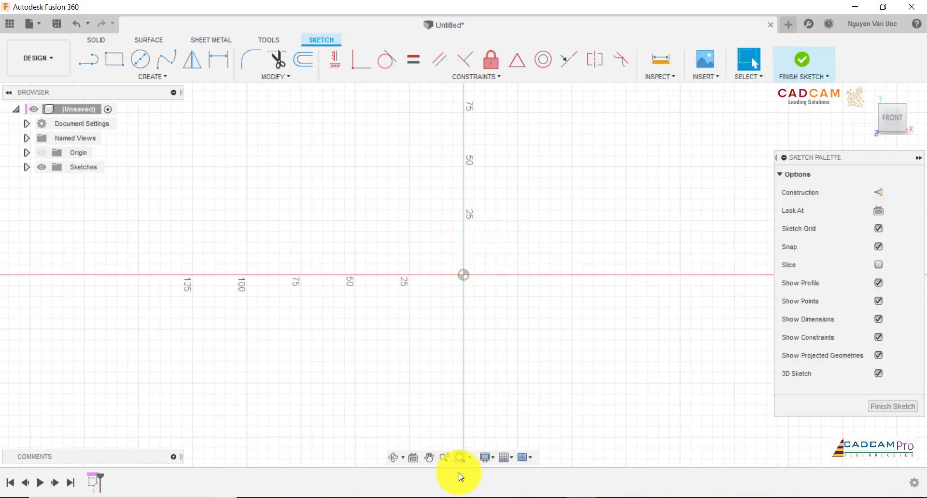
pyautogui.click(487, 497)
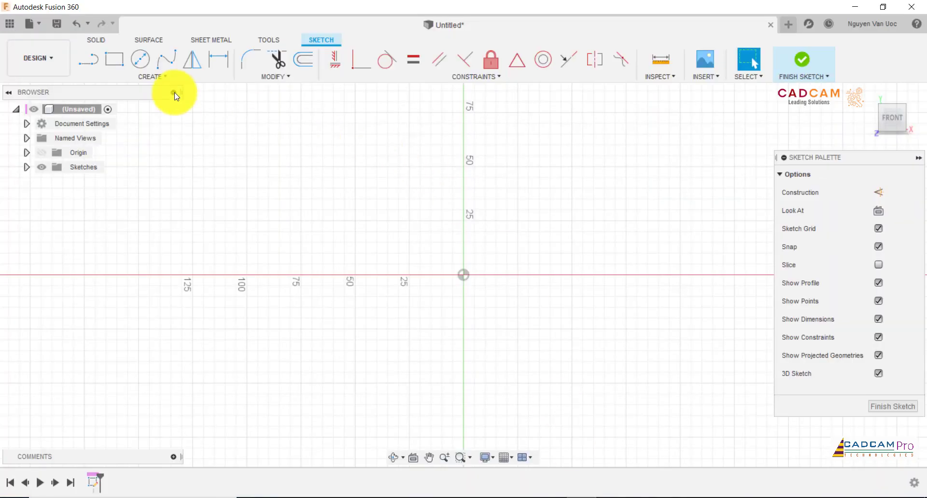
# - Draw a vertical line up from the origin and dimension it 85 mm
pyautogui.click(92, 61)
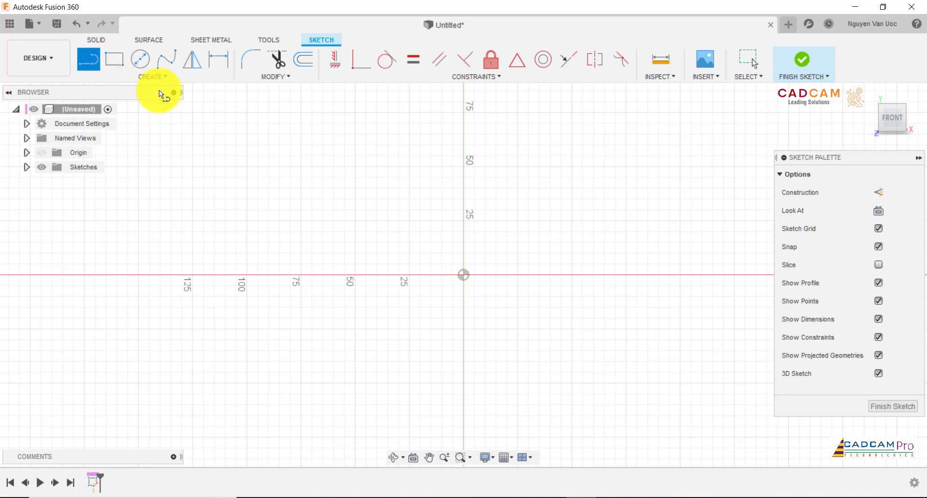
pyautogui.click(464, 275)
pyautogui.scroll(1, 454, 258)
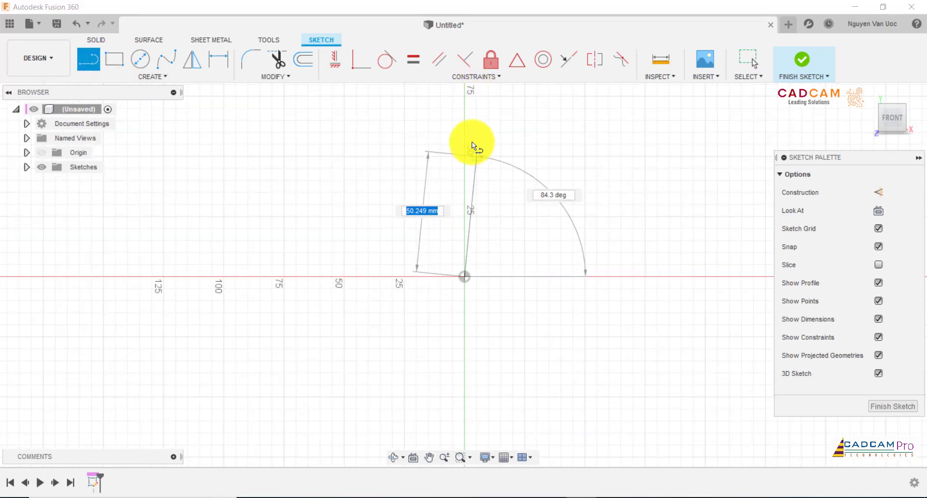
pyautogui.click(465, 114)
pyautogui.press('Escape')
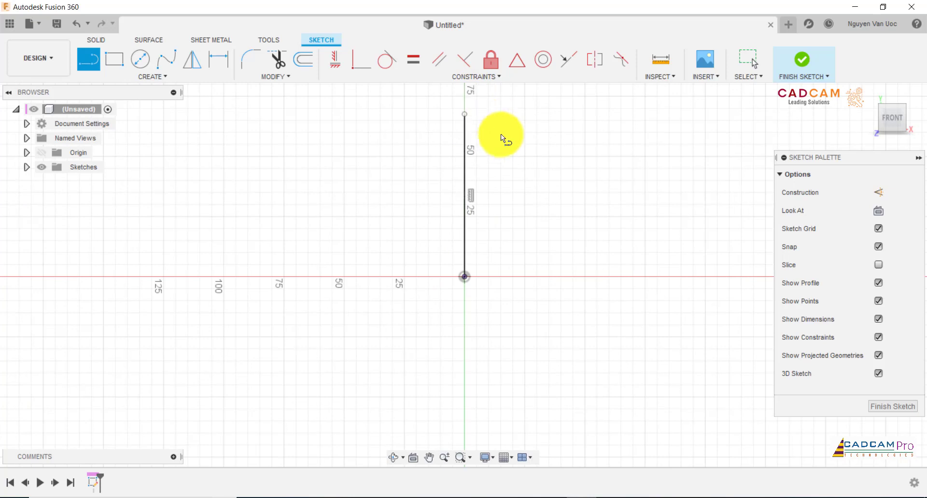
pyautogui.click(219, 59)
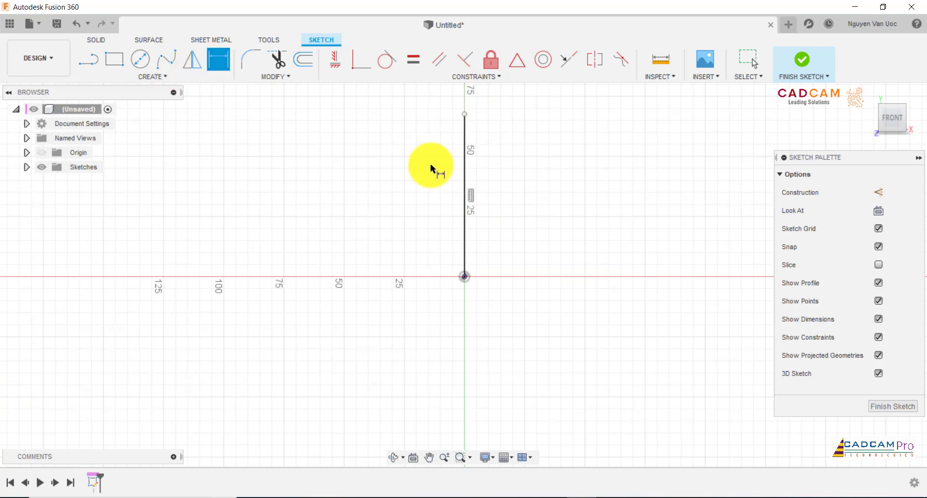
pyautogui.click(465, 184)
pyautogui.click(421, 187)
pyautogui.write('88')
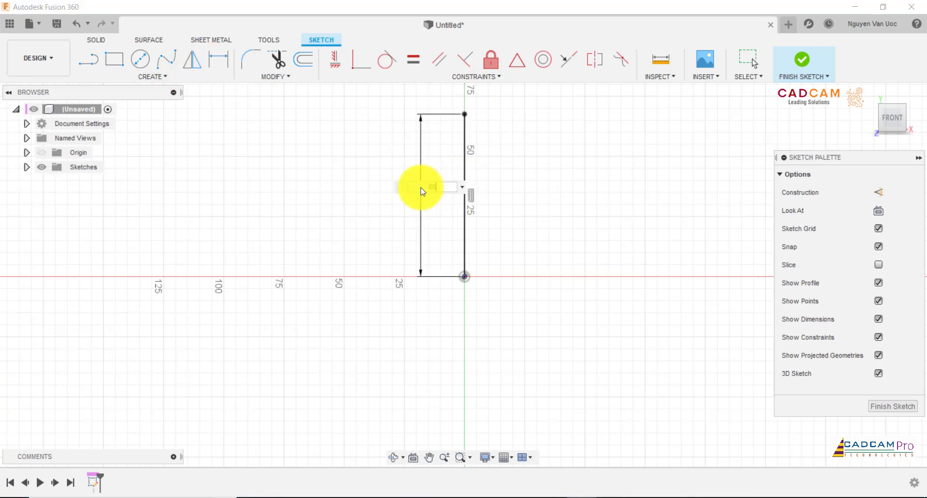
pyautogui.press('Return')
pyautogui.scroll(-3, 437, 264)
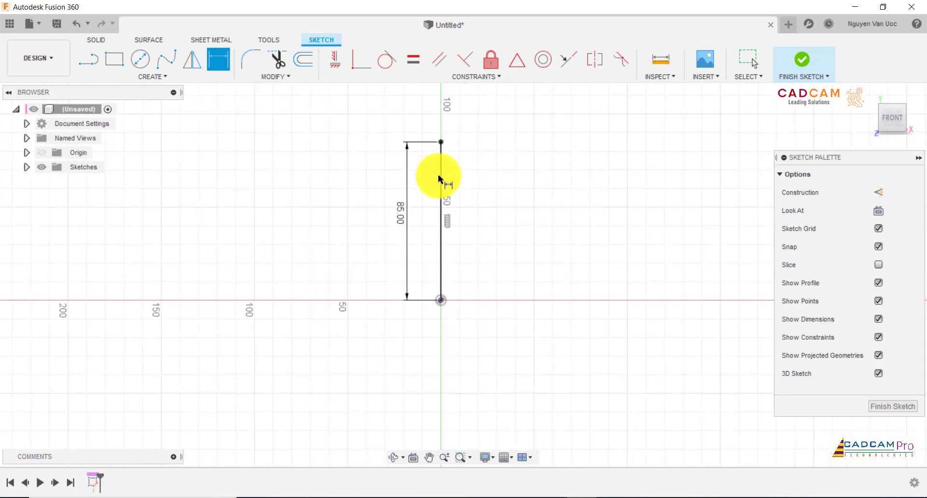
# - Draw an arc from the line's top end curving down to the right
pyautogui.click(145, 77)
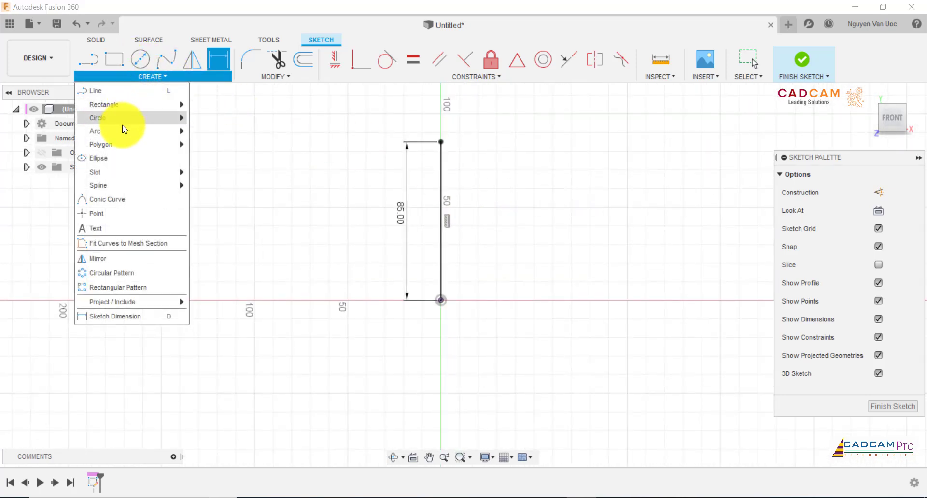
pyautogui.moveTo(101, 132)
pyautogui.click(203, 130)
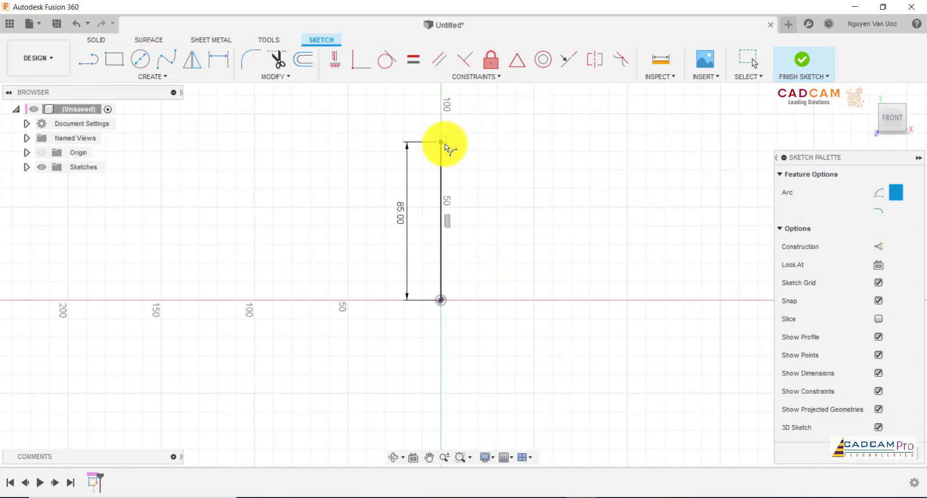
pyautogui.click(443, 143)
pyautogui.click(500, 177)
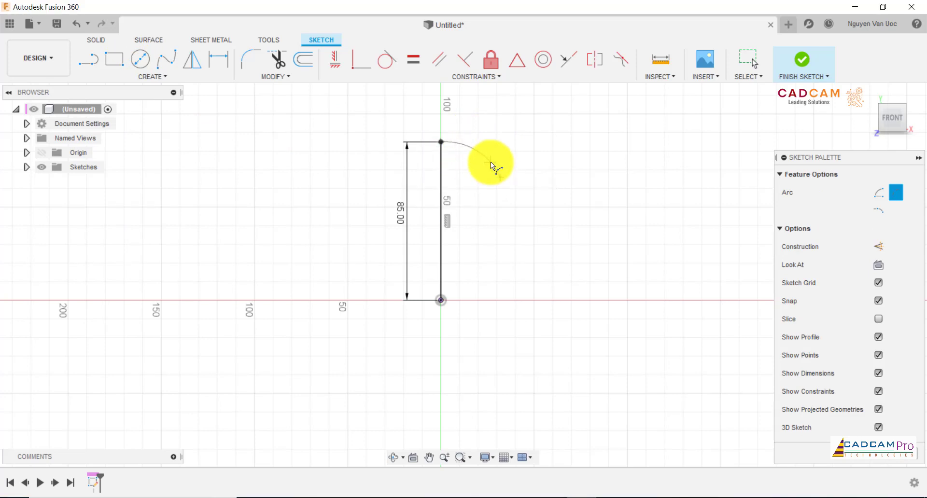
pyautogui.click(491, 162)
# - Draw a vertical line from the arc's end down to the horizontal axis
pyautogui.click(90, 60)
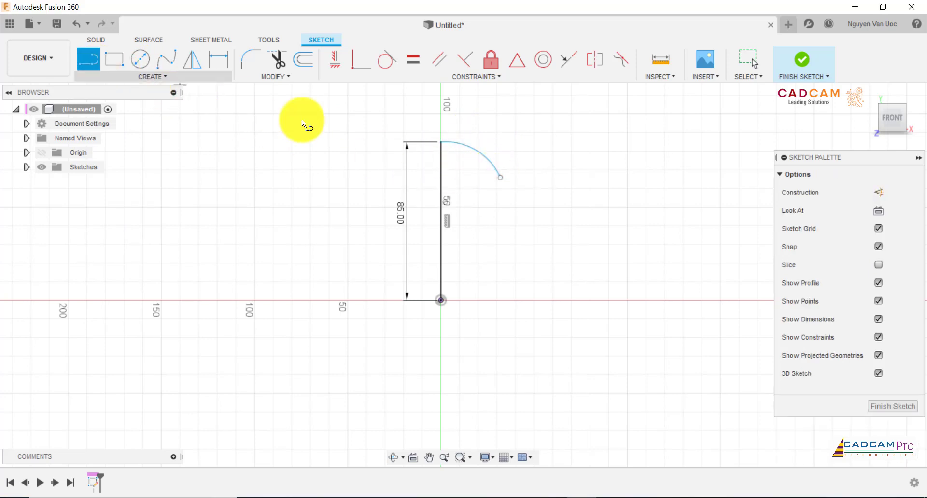
pyautogui.click(501, 177)
pyautogui.click(501, 300)
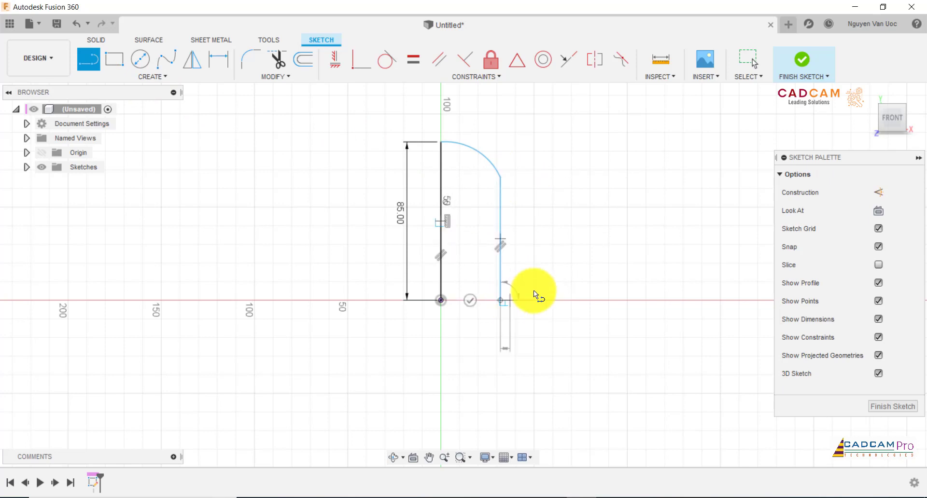
pyautogui.press('Escape')
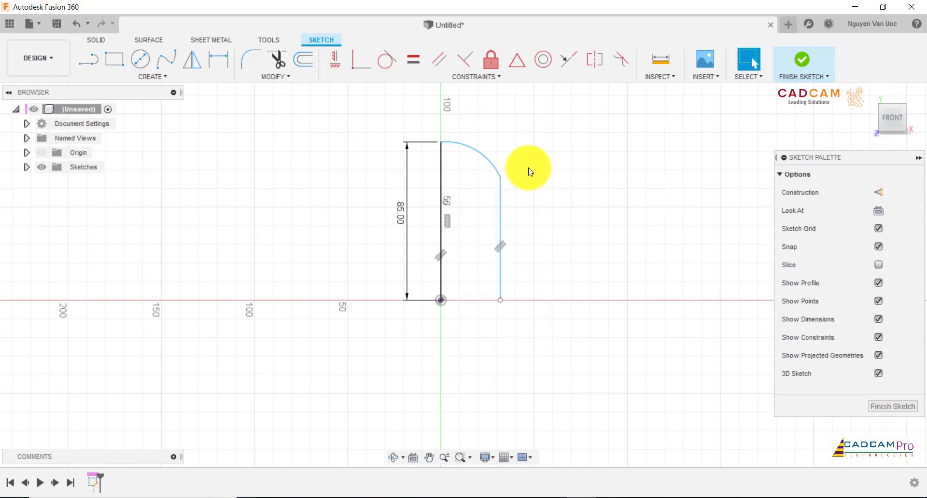
pyautogui.scroll(1, 530, 171)
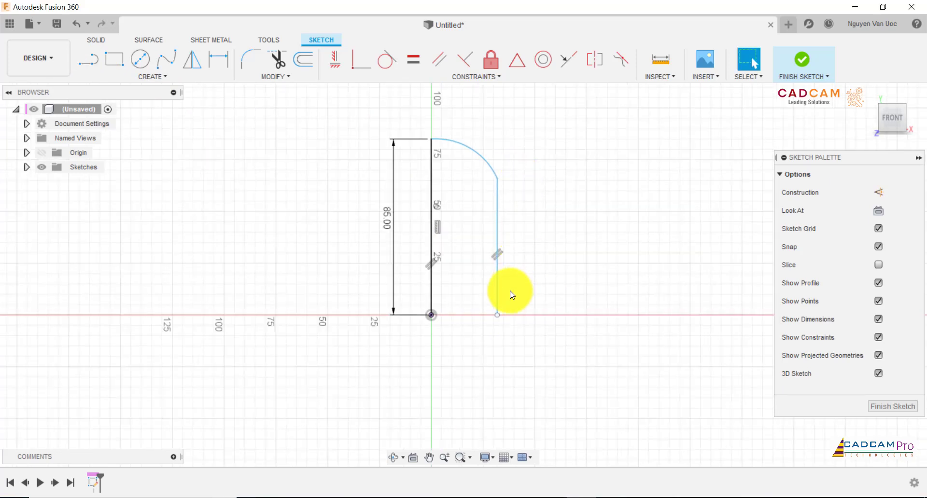
# - Level the two bottom endpoints and make the right line tangent to the arc
pyautogui.click(346, 71)
pyautogui.click(441, 319)
pyautogui.click(499, 318)
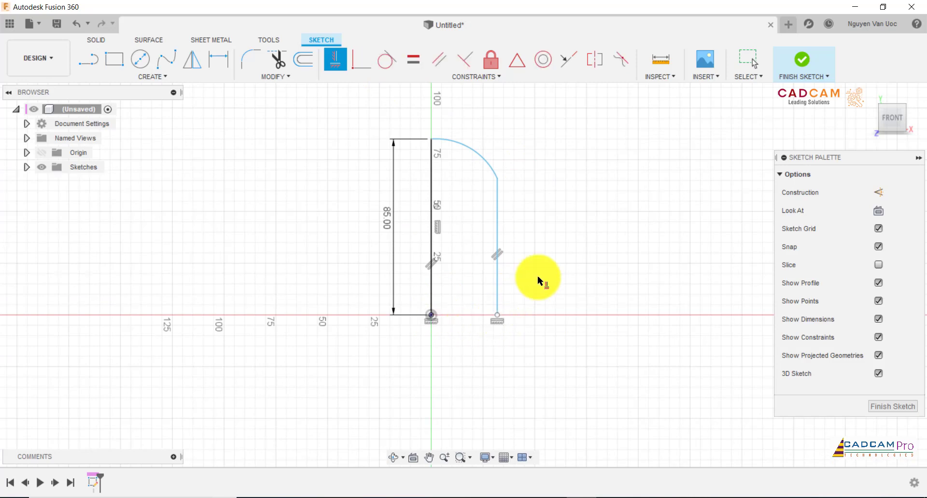
pyautogui.click(388, 61)
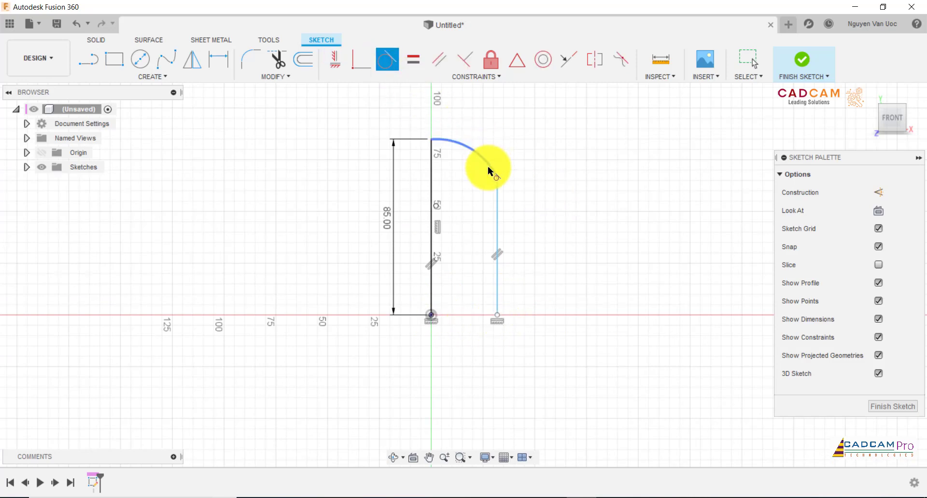
pyautogui.click(490, 170)
pyautogui.click(497, 196)
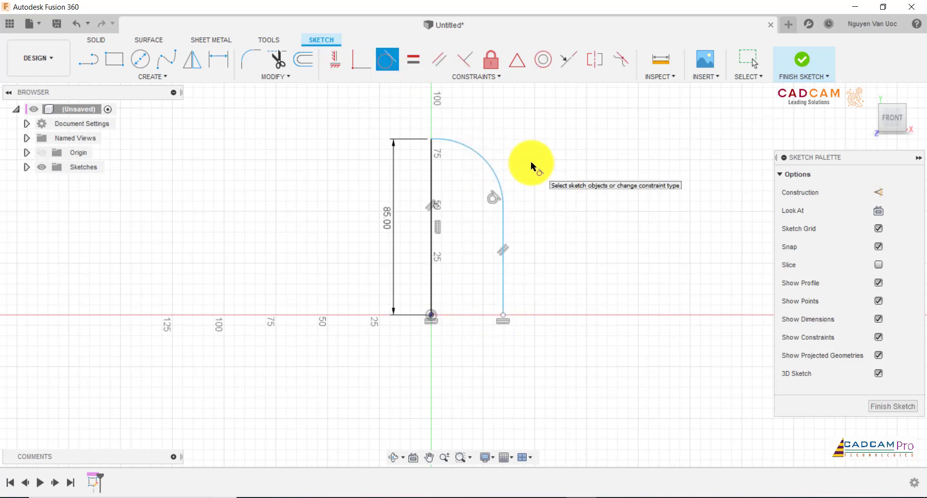
pyautogui.press('Escape')
# - Drag the right line to reshape the arc and put the arc centre on the vertical line
pyautogui.scroll(1, 531, 171)
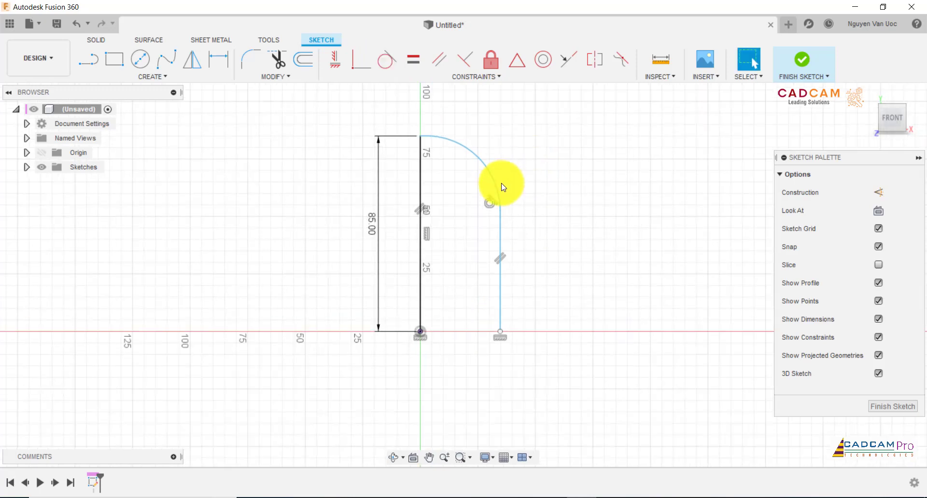
pyautogui.moveTo(503, 201); pyautogui.dragTo(523, 191)
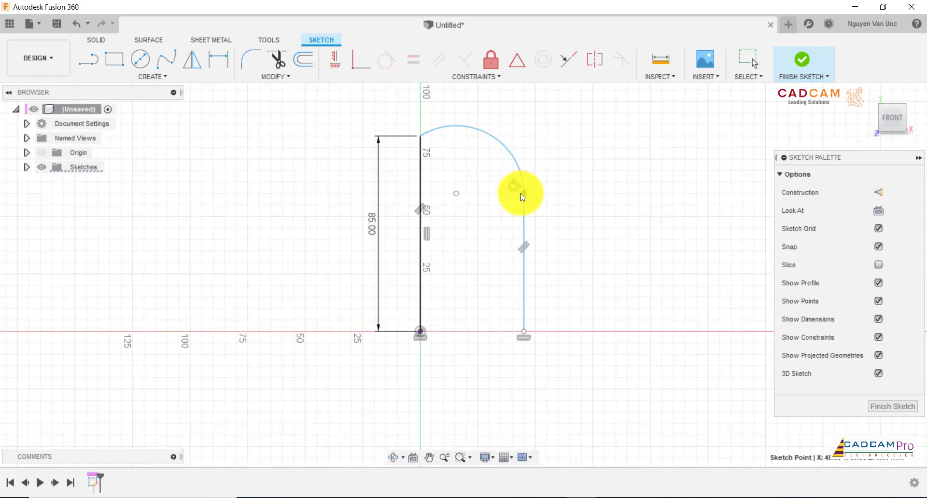
pyautogui.click(517, 193)
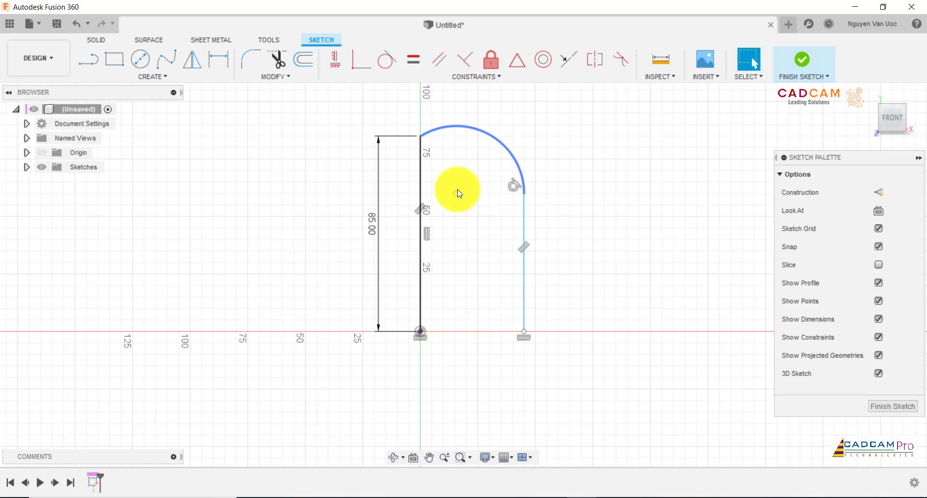
pyautogui.click(361, 59)
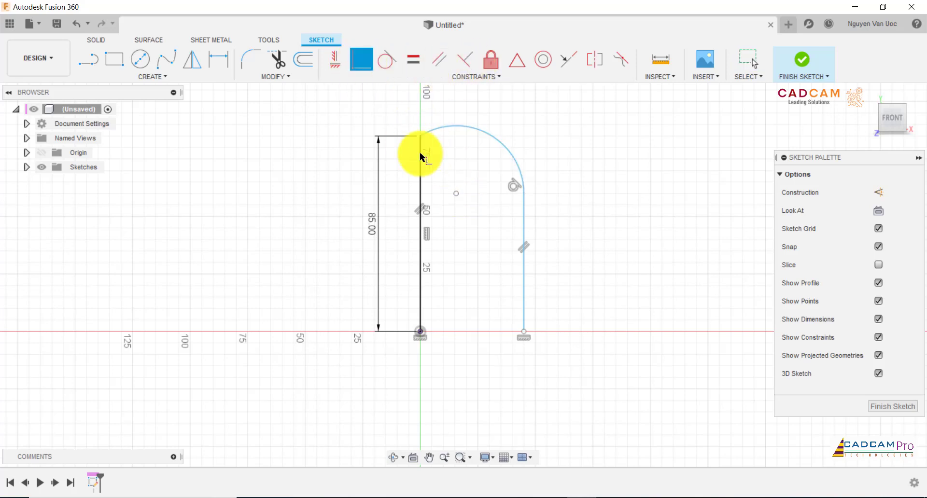
pyautogui.click(457, 194)
pyautogui.click(420, 187)
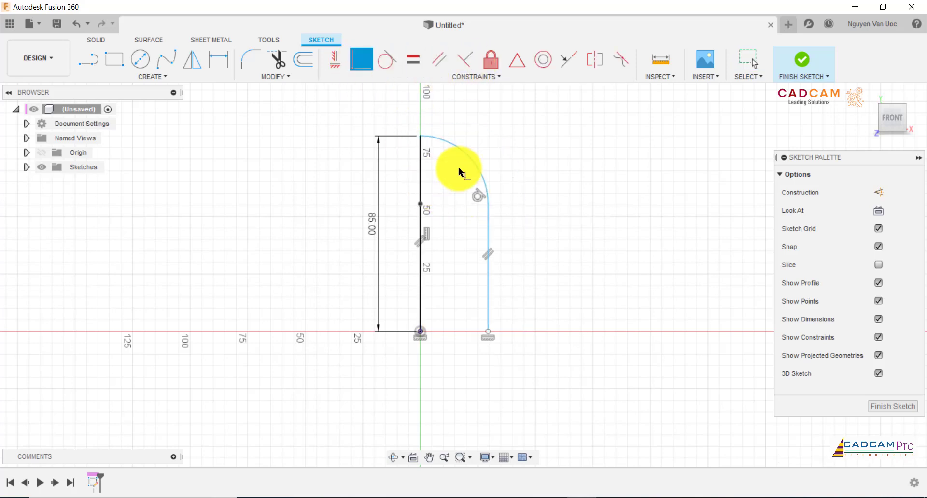
pyautogui.press('Escape')
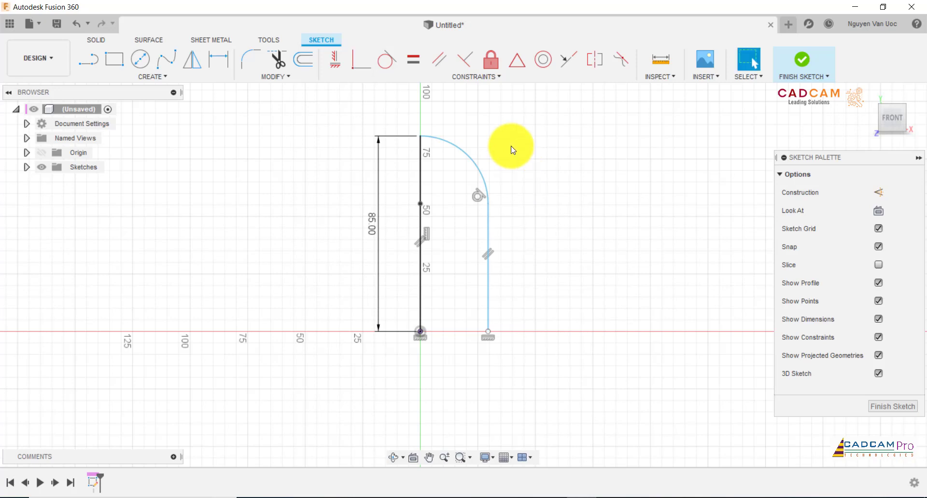
pyautogui.click(218, 59)
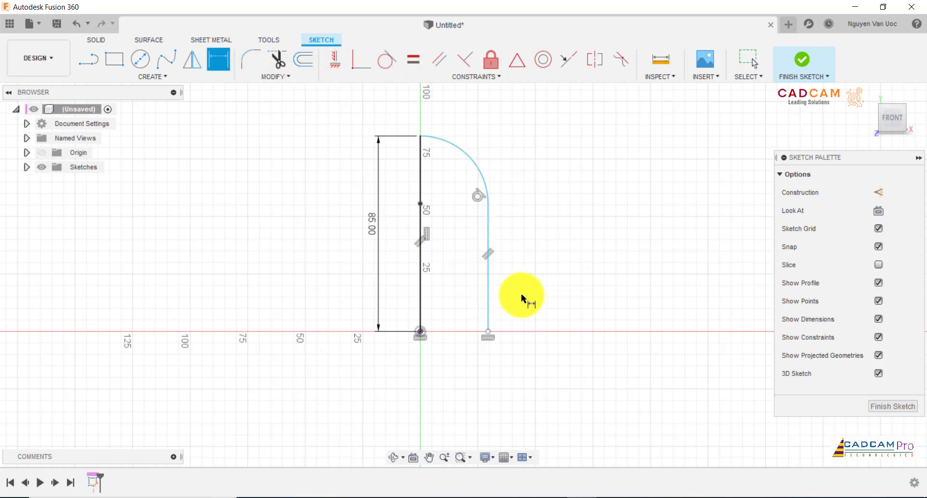
pyautogui.press('Escape')
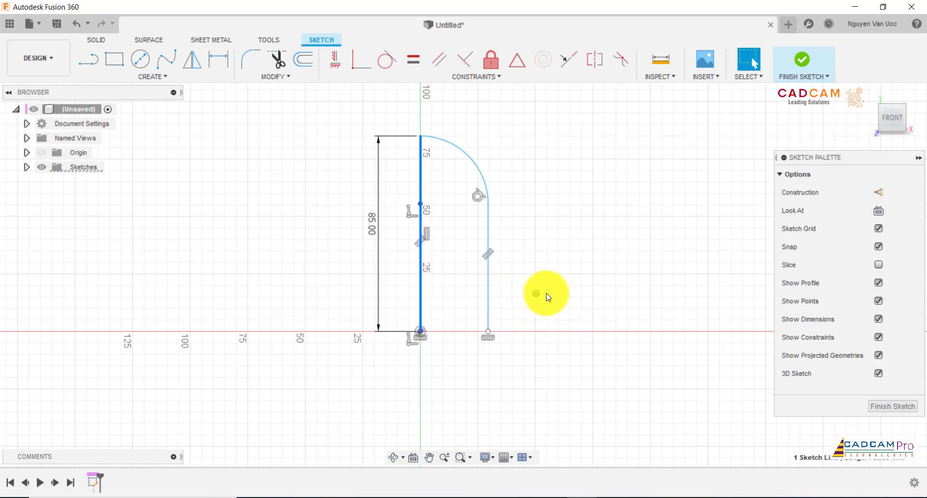
# - Turn the 85 mm vertical line into a construction centreline, undoing a stray 55.556 dimension
pyautogui.rightClick(535, 293)
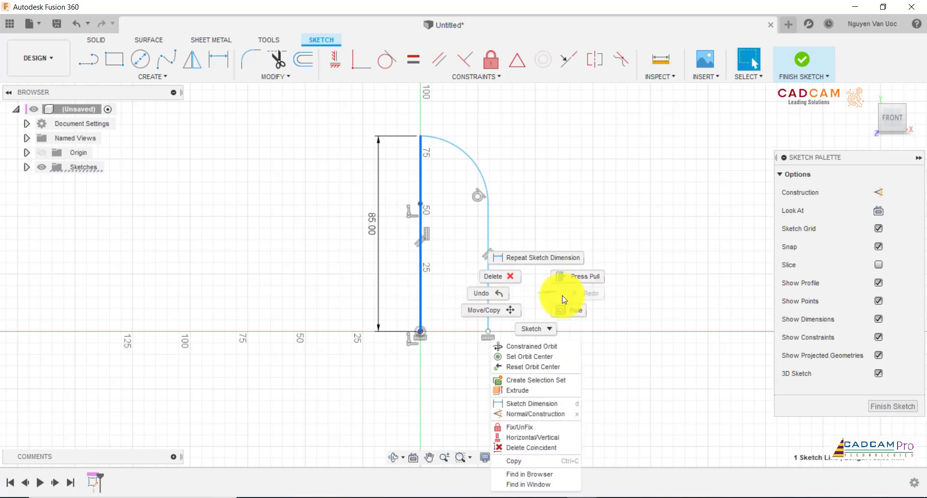
pyautogui.click(527, 414)
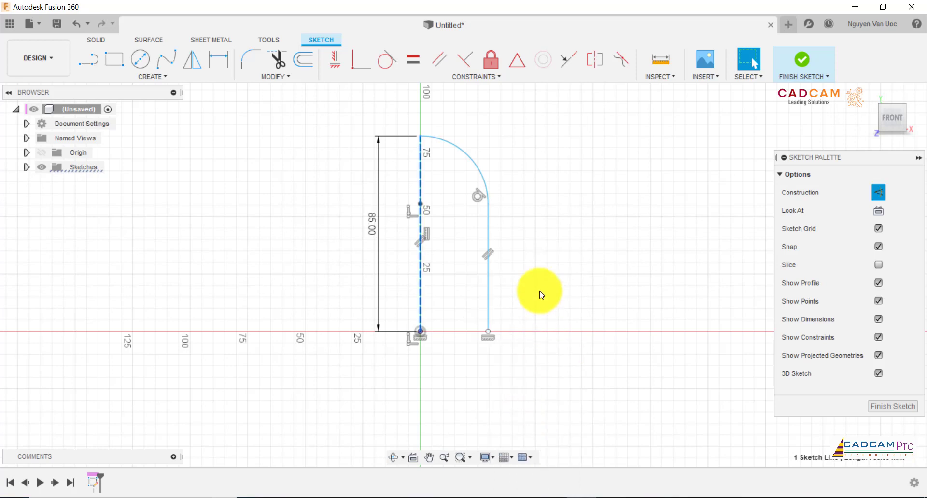
pyautogui.click(219, 59)
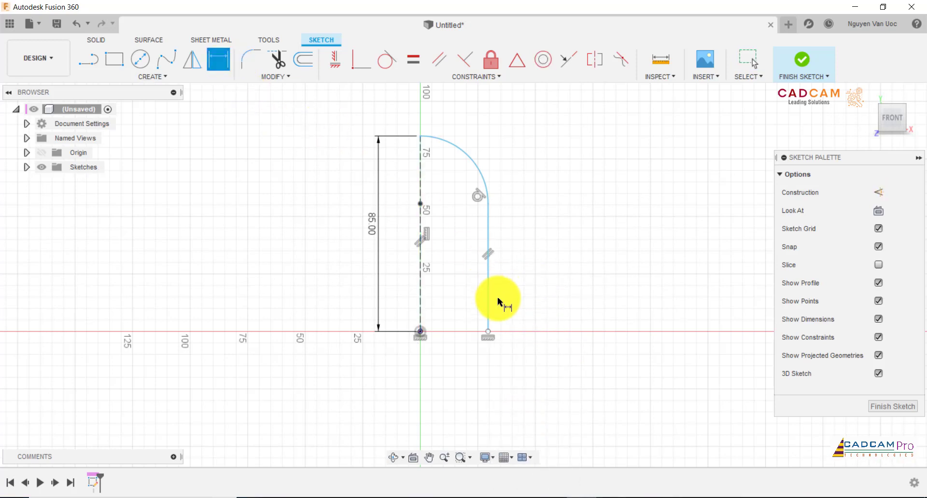
pyautogui.click(488, 311)
pyautogui.click(419, 312)
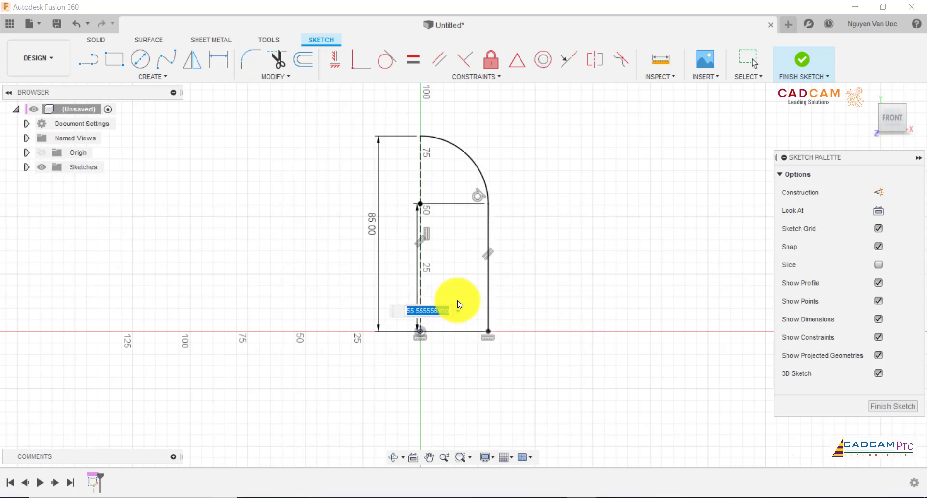
pyautogui.press('Return')
pyautogui.press('Escape')
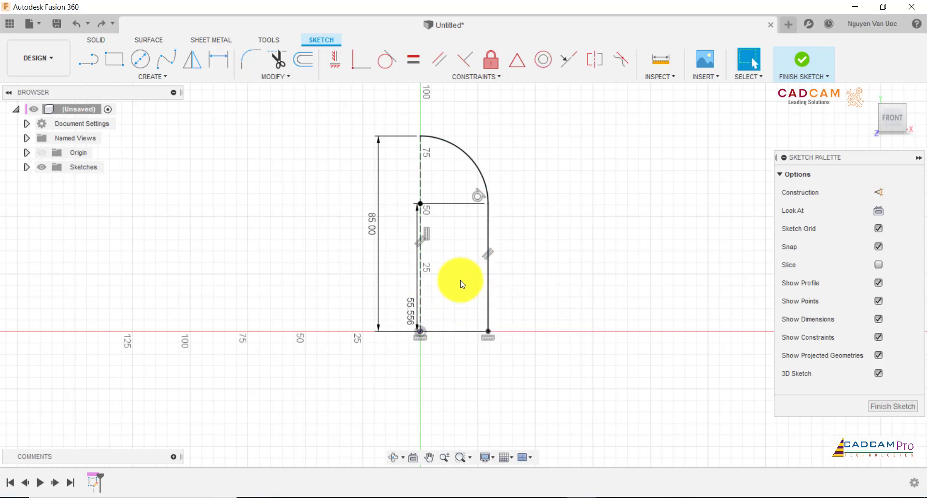
pyautogui.hotkey('ctrl', 'z')
# - Try dimensioning the right line to the centreline as a diameter, then cancel
pyautogui.click(219, 59)
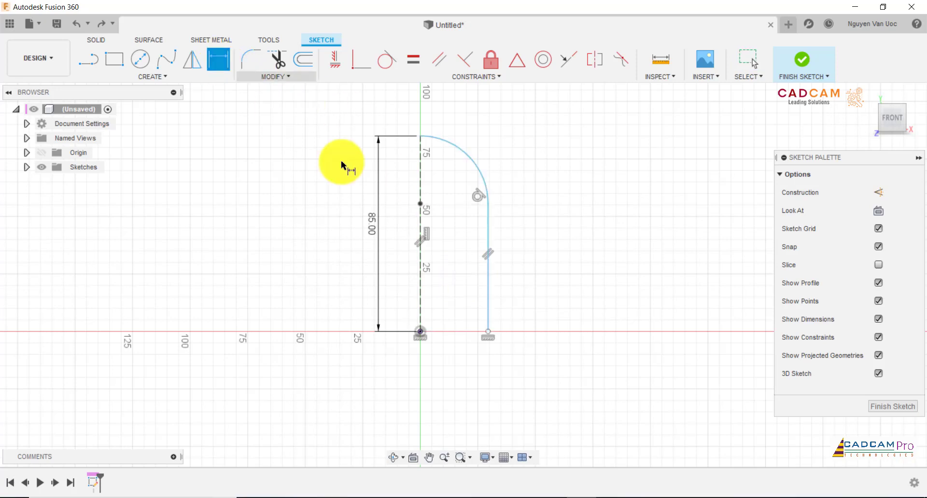
pyautogui.click(487, 305)
pyautogui.click(420, 309)
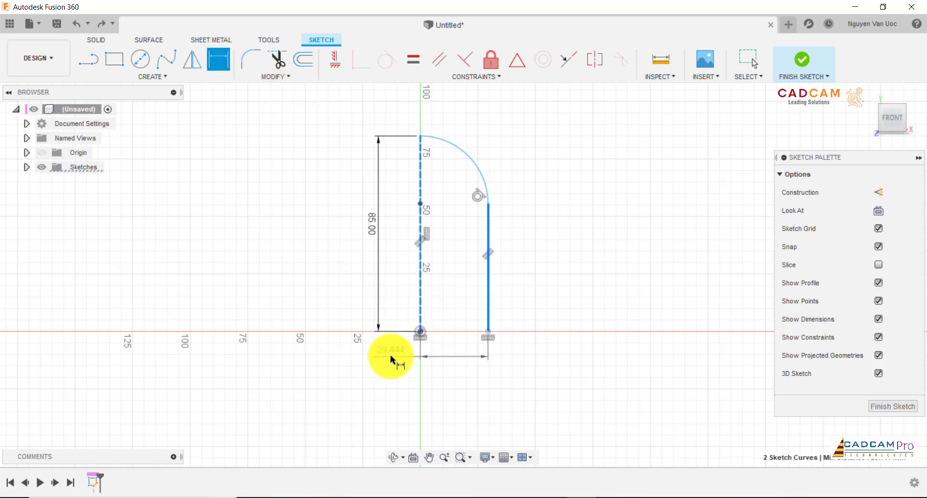
pyautogui.rightClick(457, 357)
pyautogui.click(452, 428)
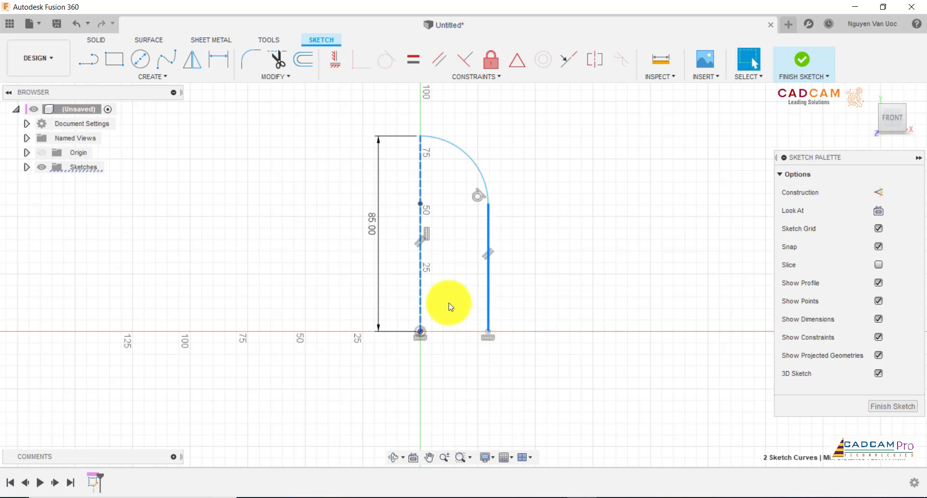
pyautogui.click(218, 60)
pyautogui.press('Escape')
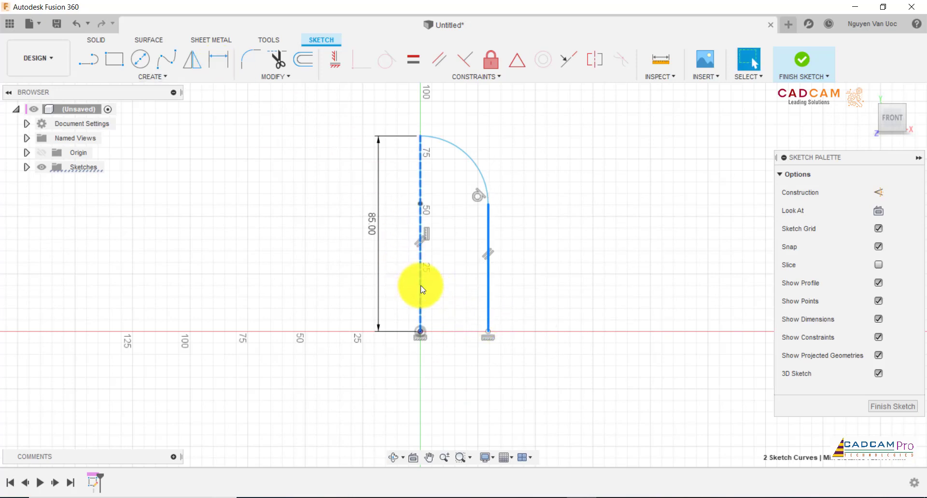
# - Add a Ø70 diameter dimension for the base width and move it below the profile
pyautogui.click(227, 63)
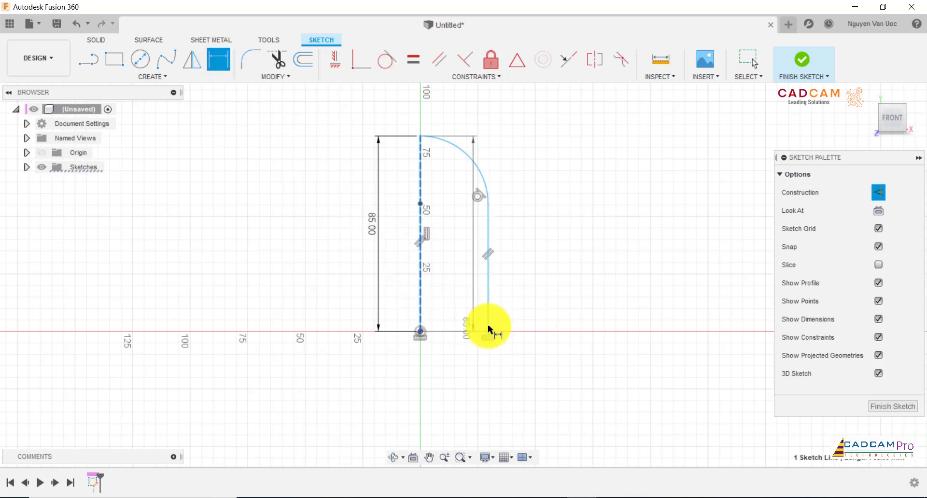
pyautogui.click(488, 306)
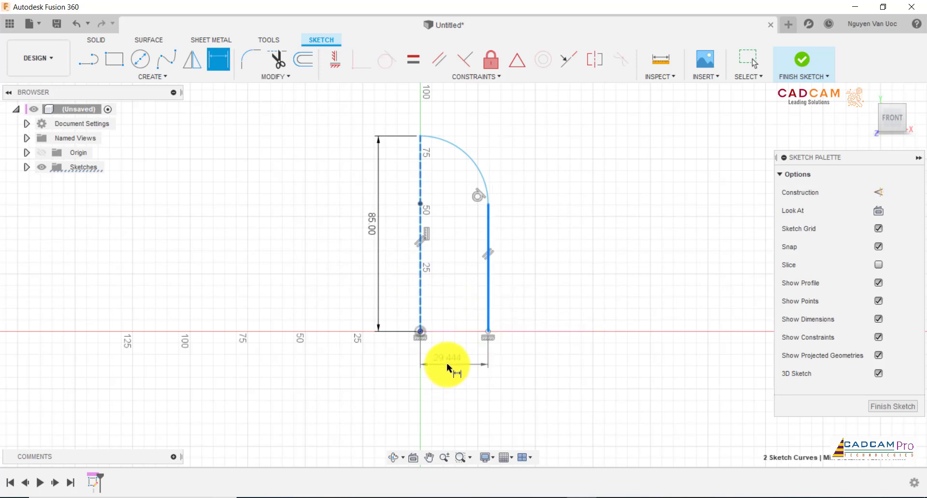
pyautogui.rightClick(447, 366)
pyautogui.click(445, 436)
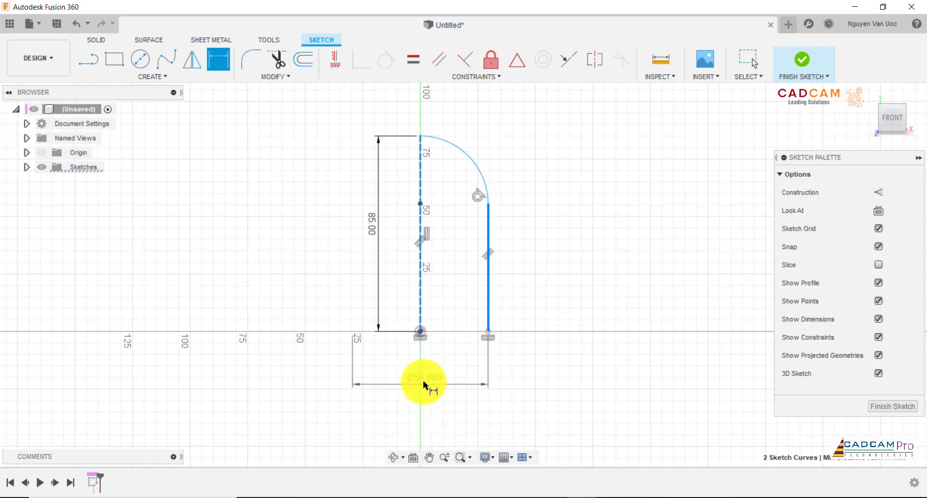
pyautogui.click(428, 366)
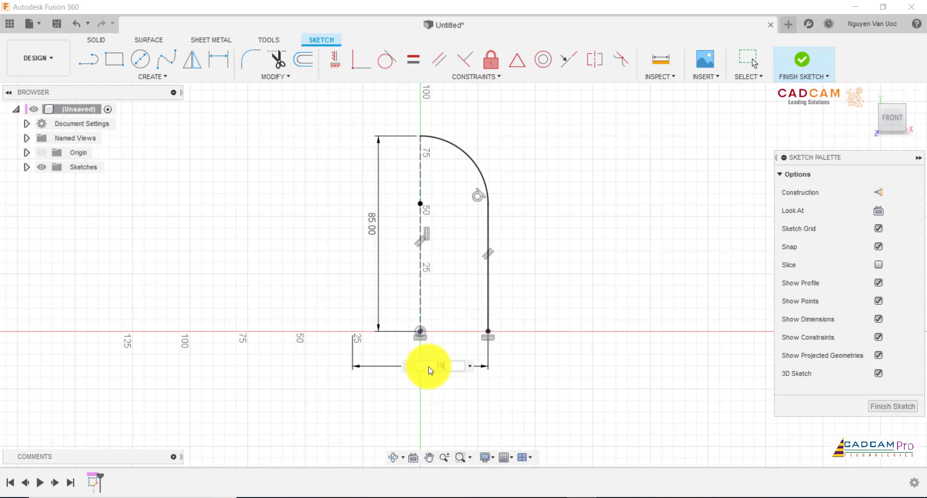
pyautogui.press('Return')
pyautogui.moveTo(439, 313); pyautogui.dragTo(429, 386)
pyautogui.scroll(1, 544, 249)
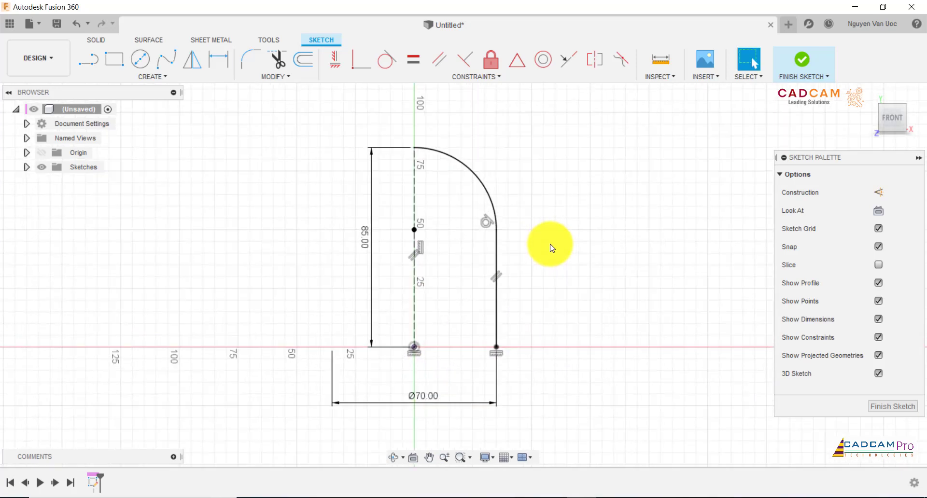
# - Draw a rectangle off the right line and dimension its height to 6 mm
pyautogui.click(115, 59)
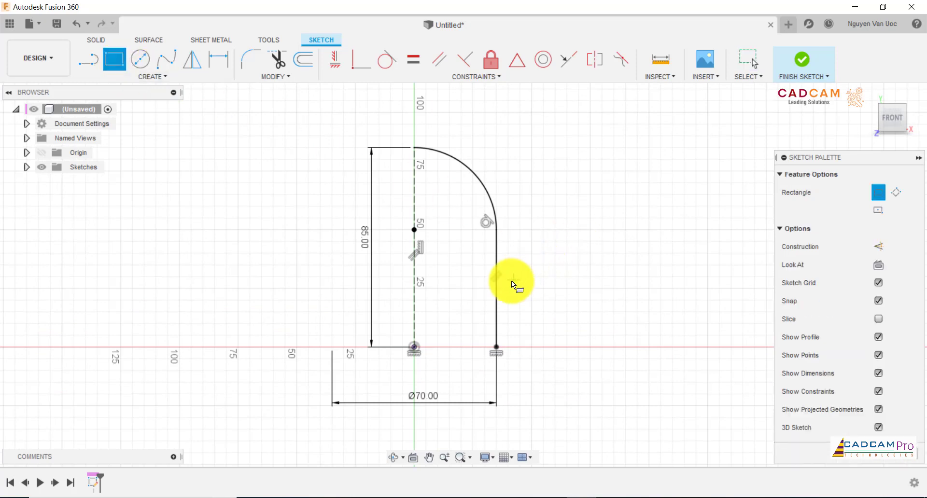
pyautogui.click(499, 287)
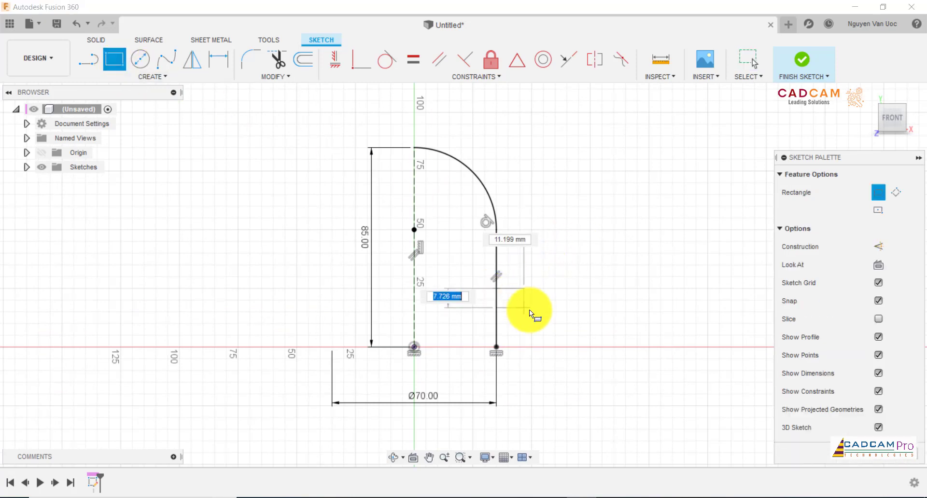
pyautogui.click(554, 312)
pyautogui.press('Escape')
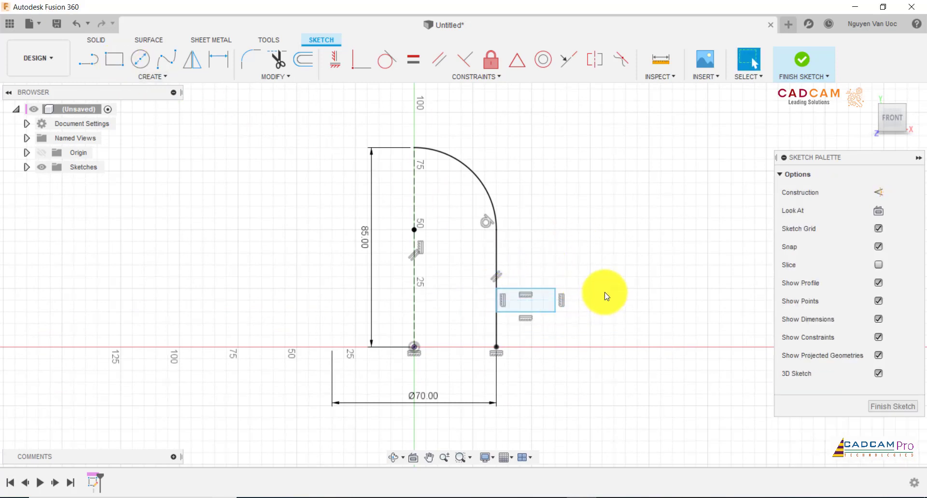
pyautogui.click(219, 59)
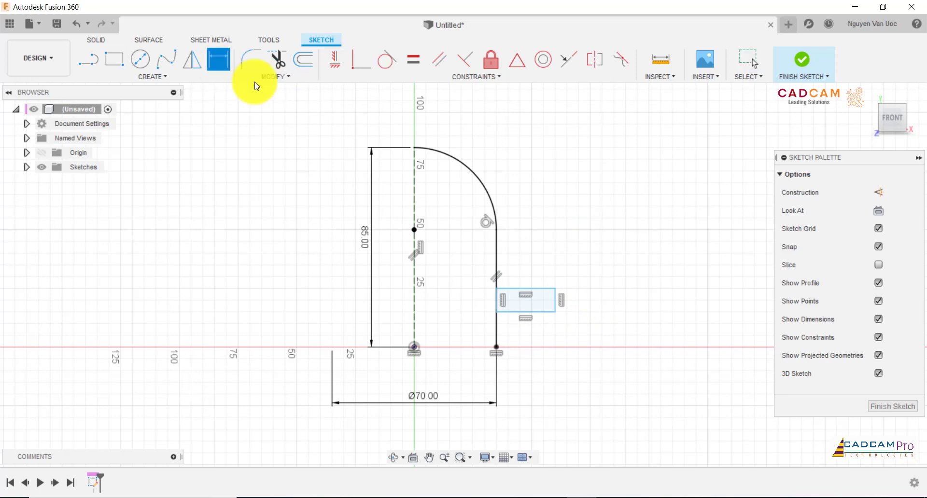
pyautogui.click(556, 301)
pyautogui.click(611, 301)
pyautogui.press('Return')
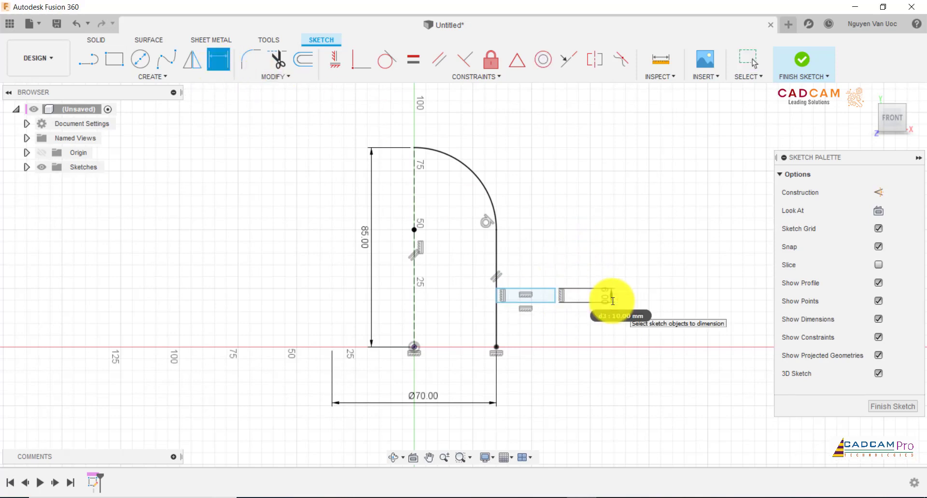
# - Dimension the rectangle 6 mm above the baseline and Ø95 across from the centreline
pyautogui.click(494, 347)
pyautogui.click(609, 331)
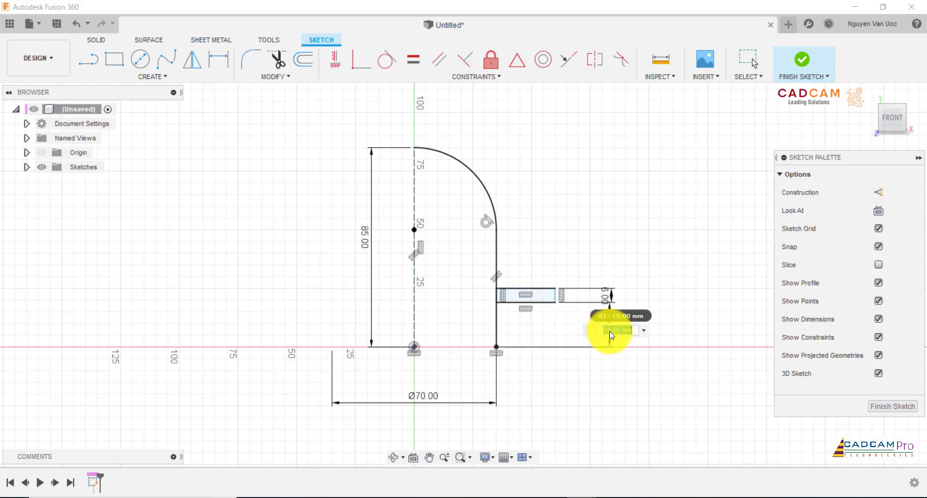
pyautogui.write('6')
pyautogui.press('Return')
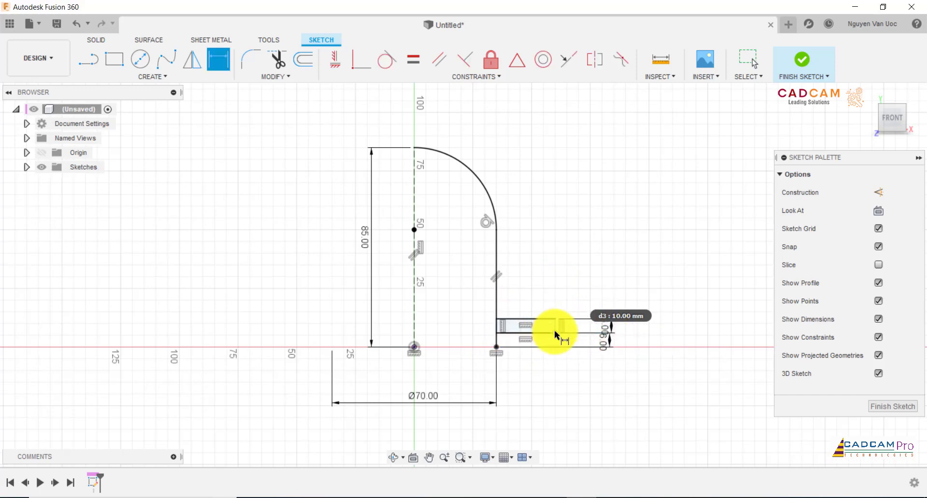
pyautogui.click(412, 335)
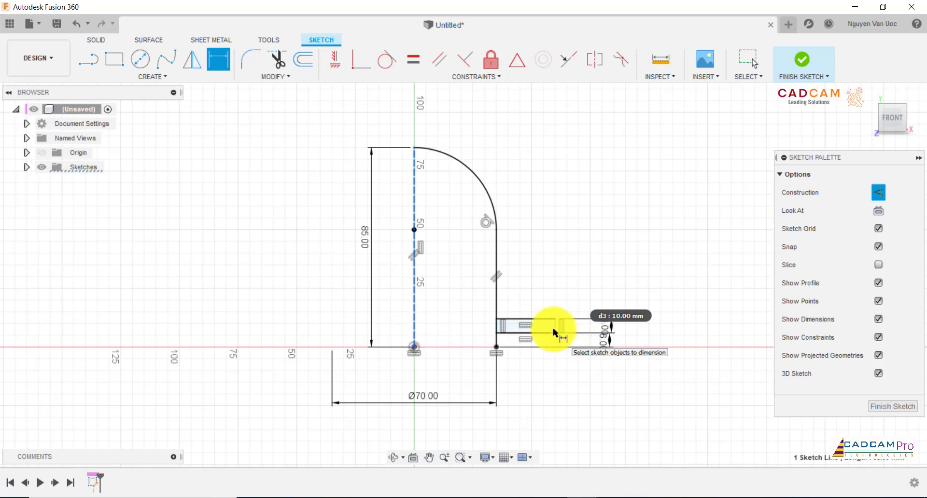
pyautogui.click(555, 326)
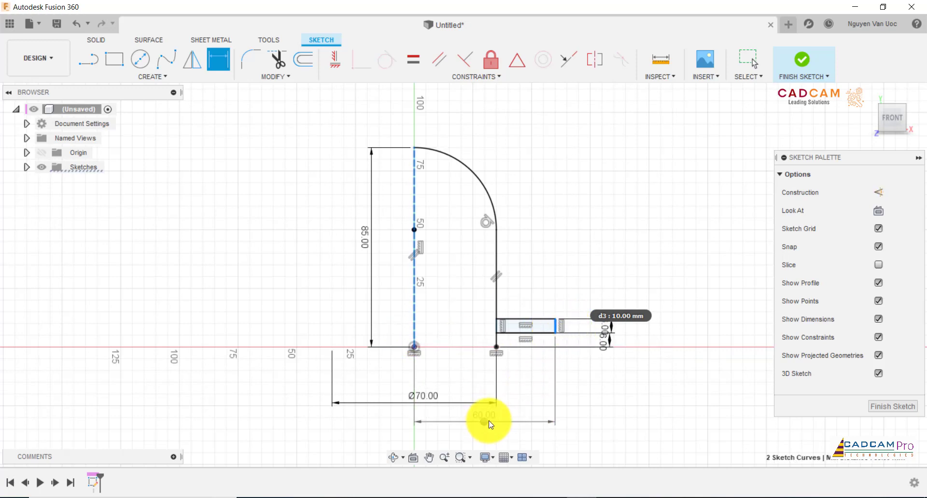
pyautogui.rightClick(503, 392)
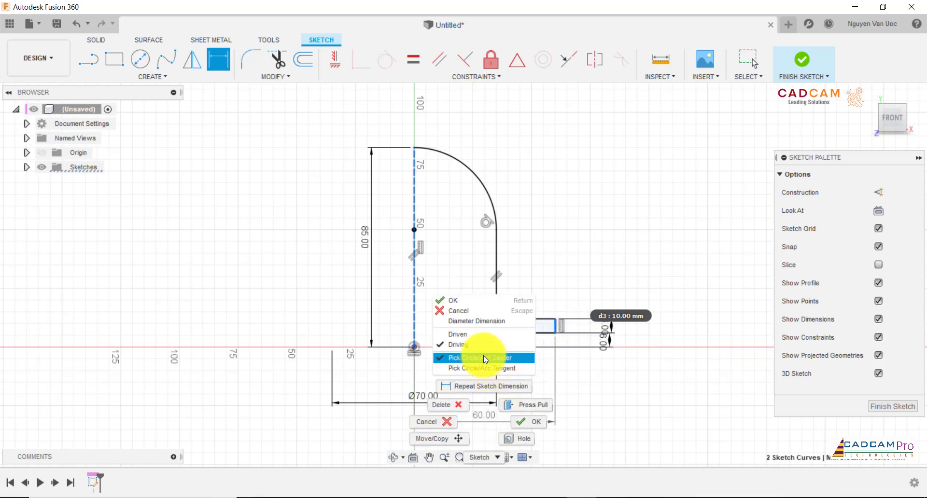
pyautogui.click(476, 323)
pyautogui.click(445, 427)
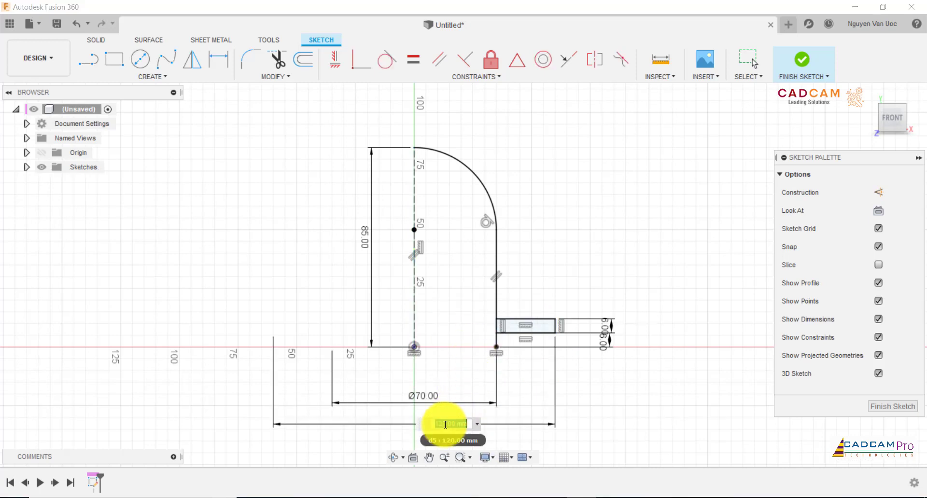
pyautogui.write('95')
pyautogui.press('Return')
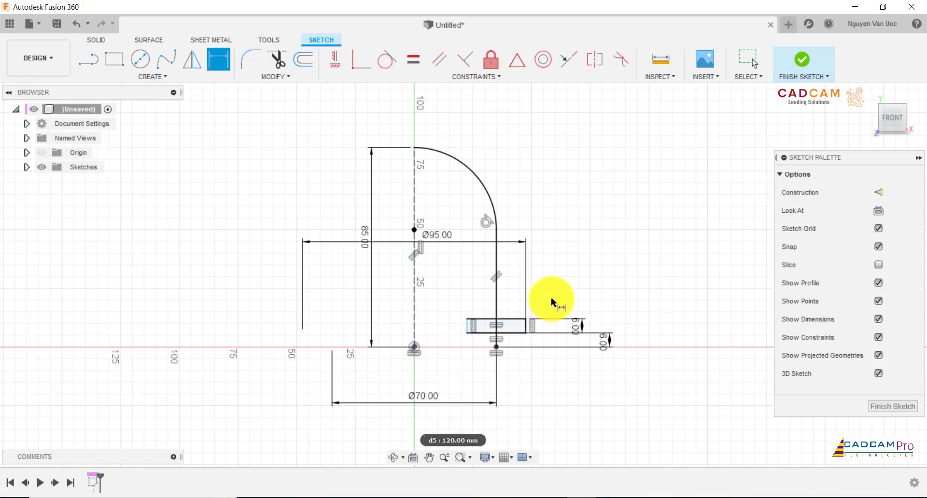
pyautogui.press('Escape')
# - Apply a horizontal/vertical constraint to the rectangle's top-left corner
pyautogui.scroll(1, 549, 304)
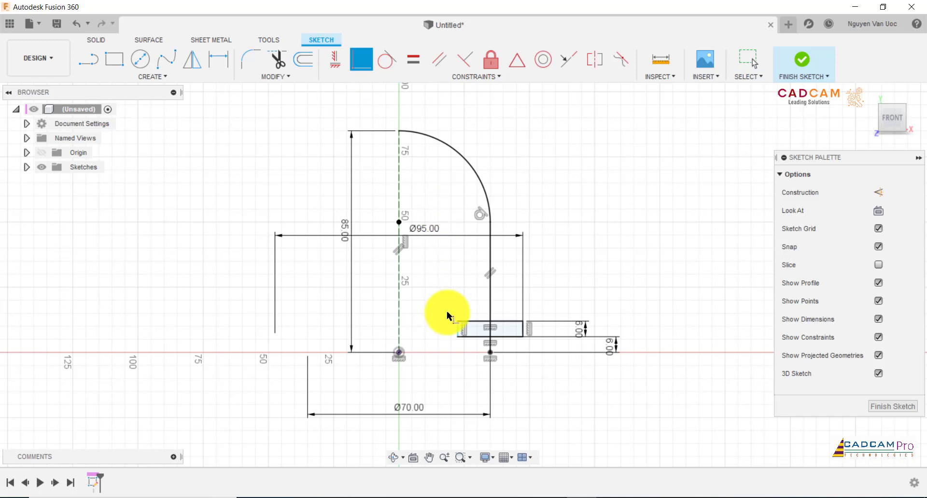
pyautogui.click(459, 332)
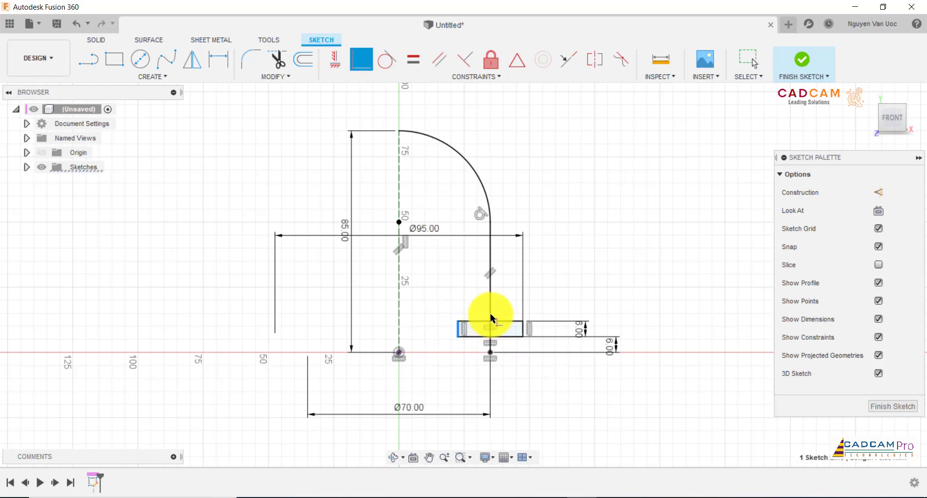
pyautogui.click(494, 358)
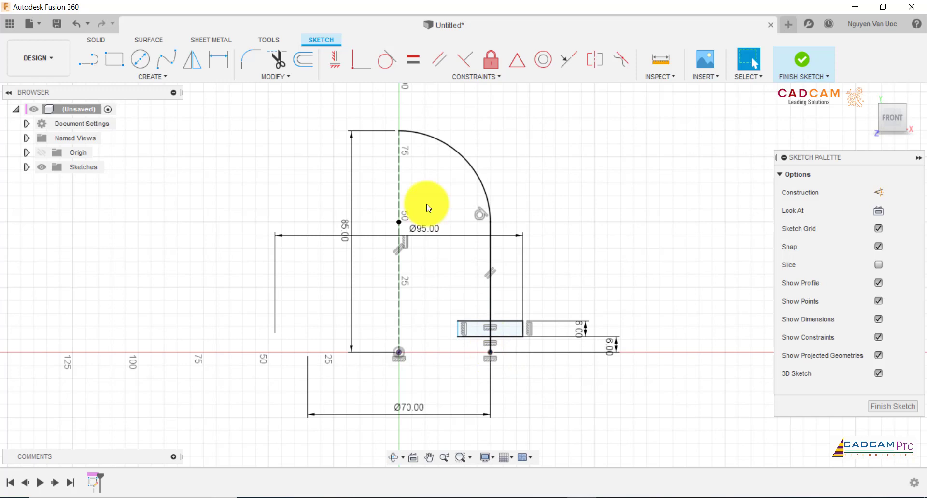
pyautogui.click(333, 65)
pyautogui.click(458, 321)
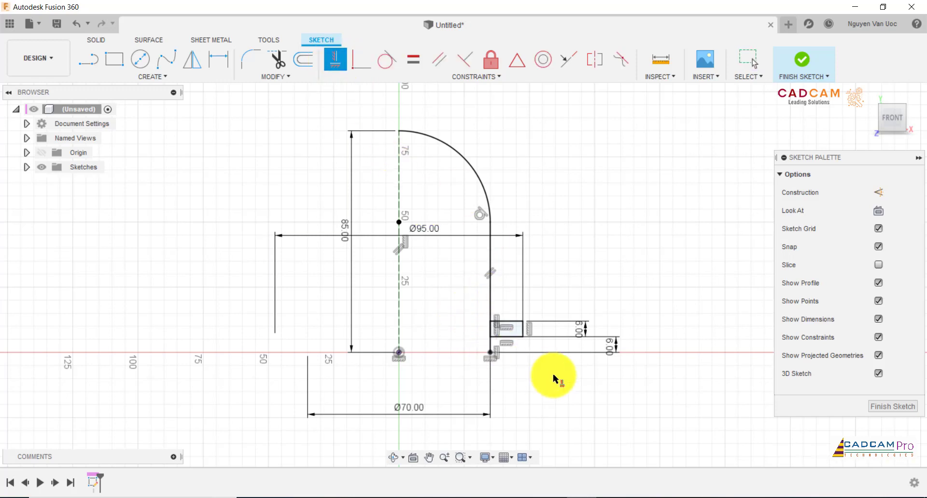
pyautogui.press('Escape')
pyautogui.scroll(3, 528, 368)
pyautogui.scroll(-1, 513, 345)
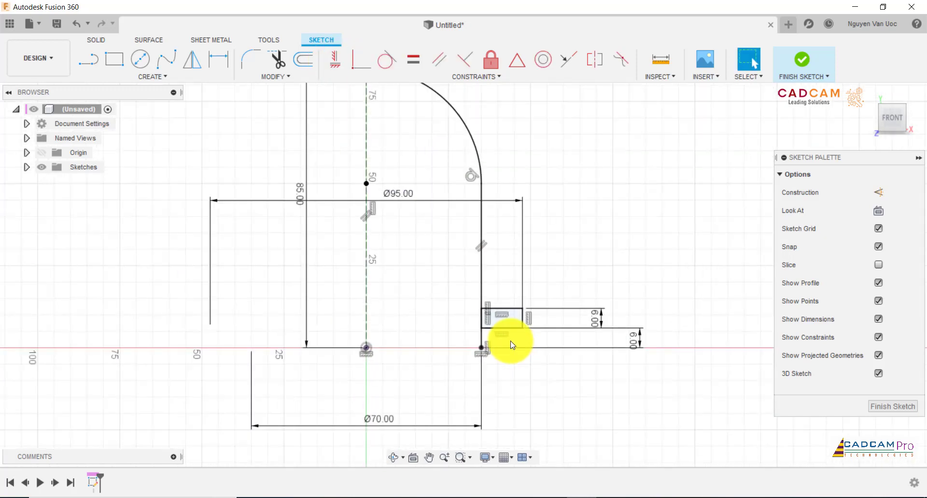
pyautogui.scroll(-2, 513, 344)
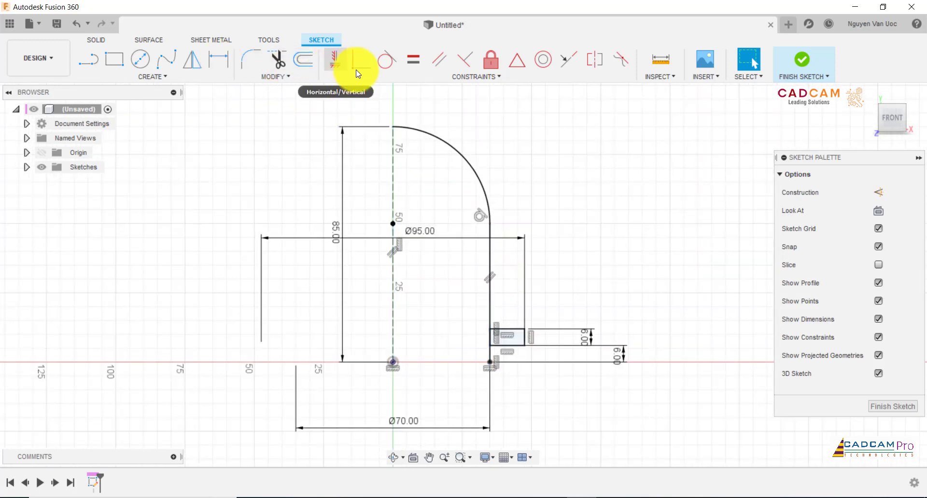
pyautogui.click(304, 59)
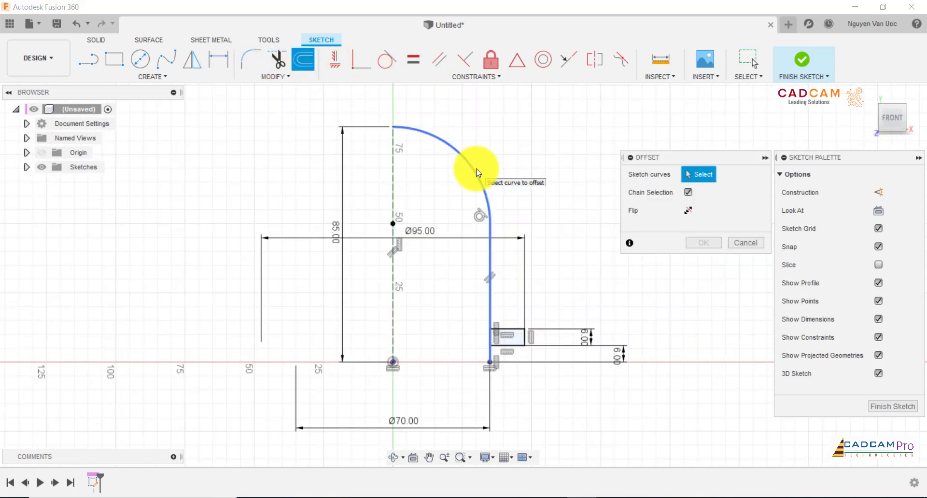
# - Offset the dome outline 6 mm inward and close its top and bottom ends with lines
pyautogui.click(477, 172)
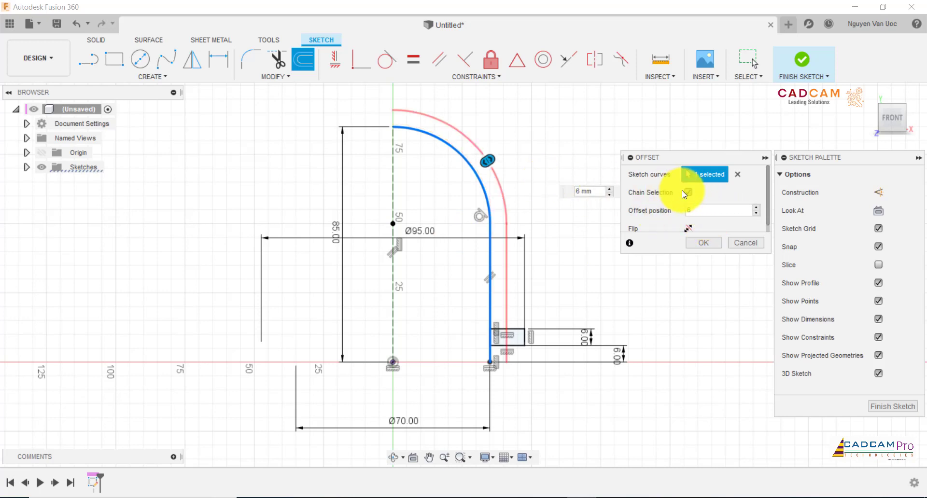
pyautogui.click(688, 228)
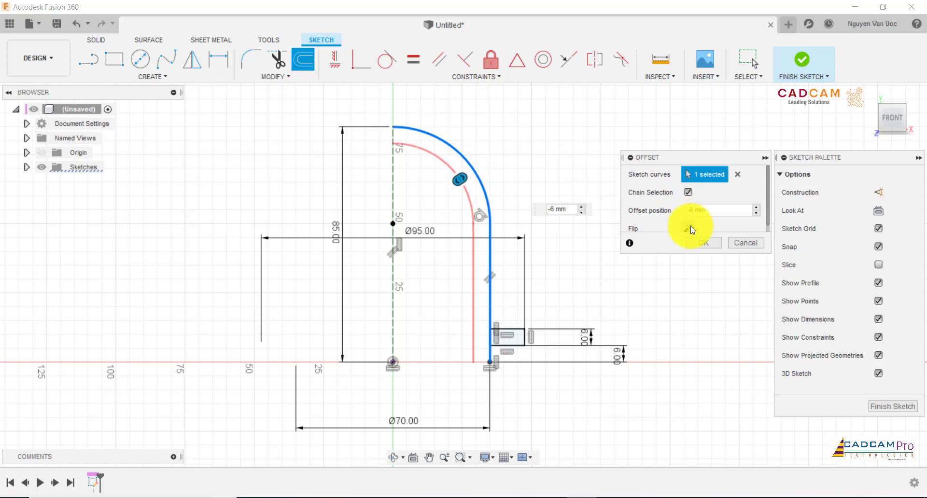
pyautogui.click(703, 243)
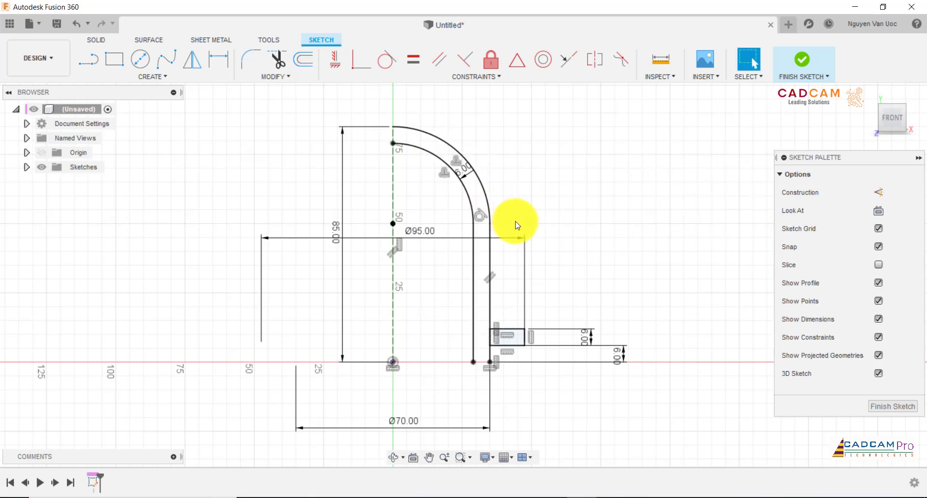
pyautogui.click(89, 59)
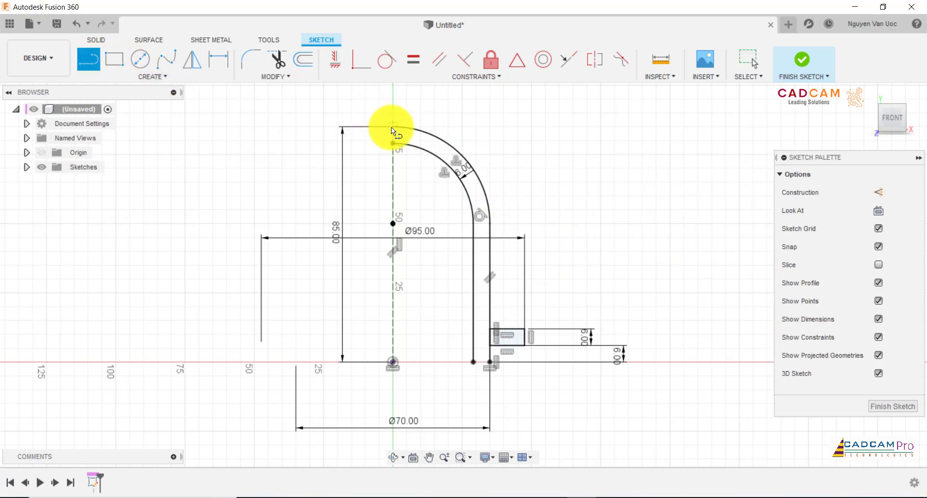
pyautogui.click(391, 126)
pyautogui.click(392, 144)
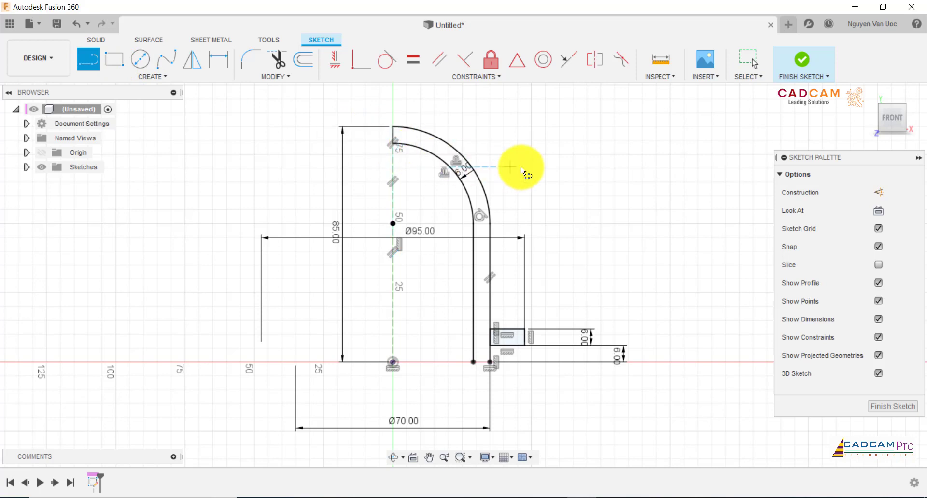
pyautogui.click(473, 362)
pyautogui.click(490, 362)
pyautogui.press('Escape')
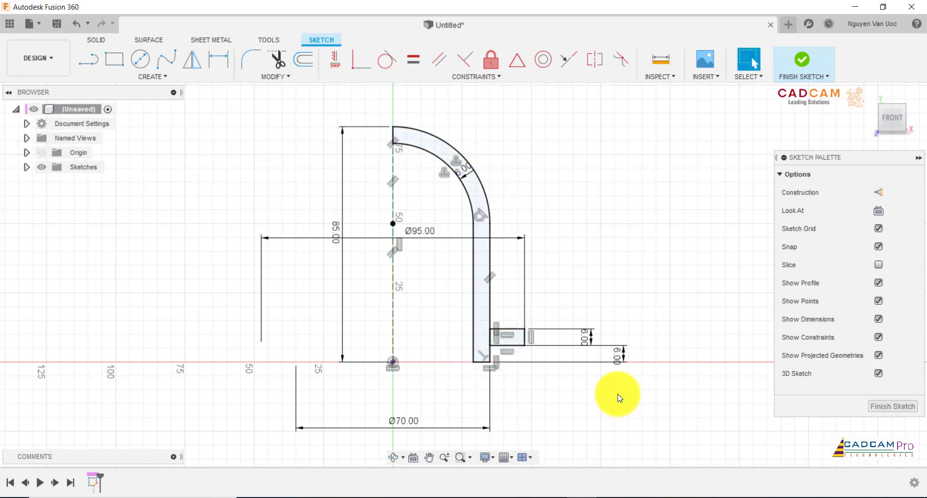
# - Move the Ø95 dimension below the Ø70 one and finish the sketch
pyautogui.scroll(-2, 616, 289)
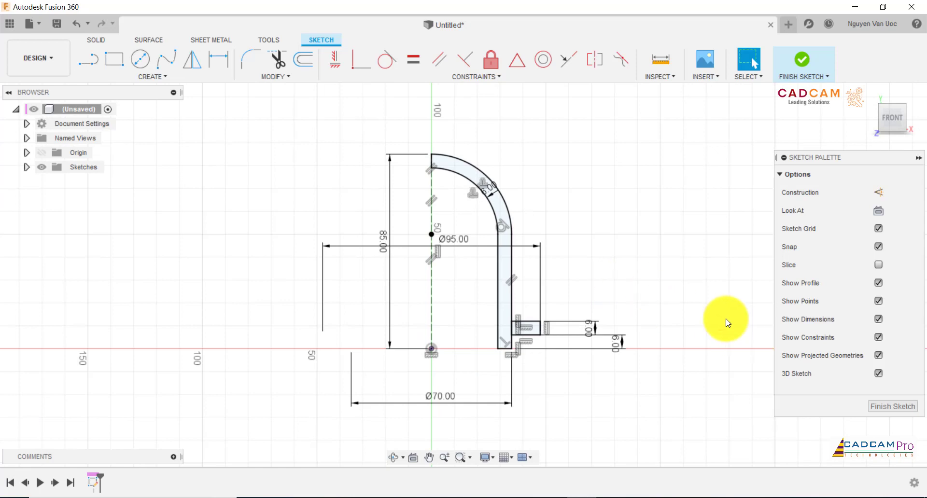
pyautogui.moveTo(461, 326); pyautogui.dragTo(451, 424)
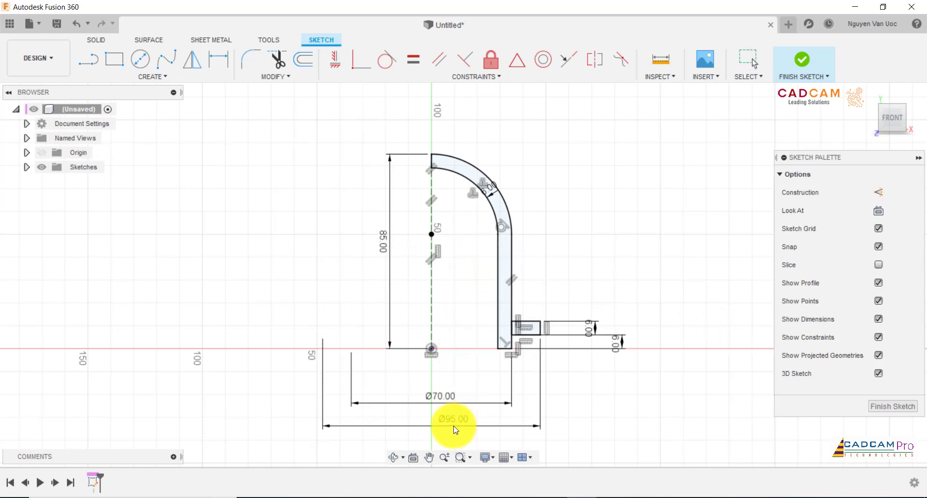
pyautogui.scroll(-1, 609, 371)
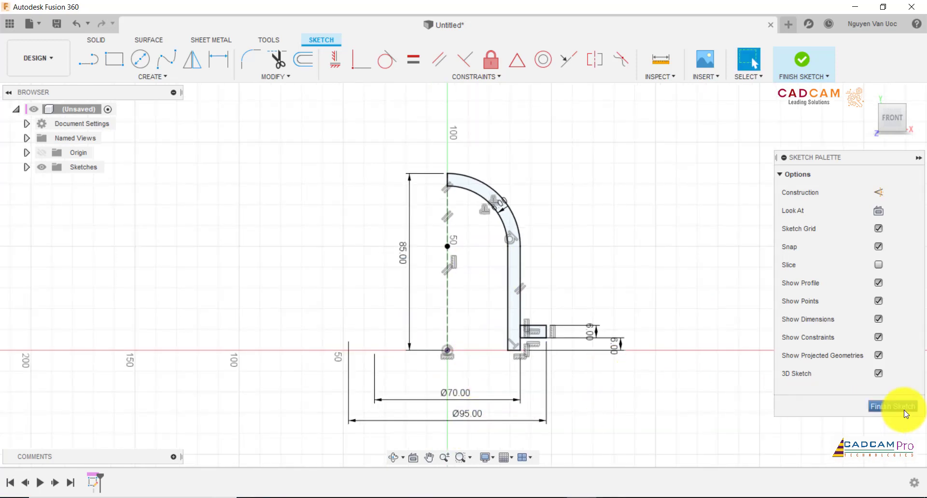
pyautogui.click(904, 408)
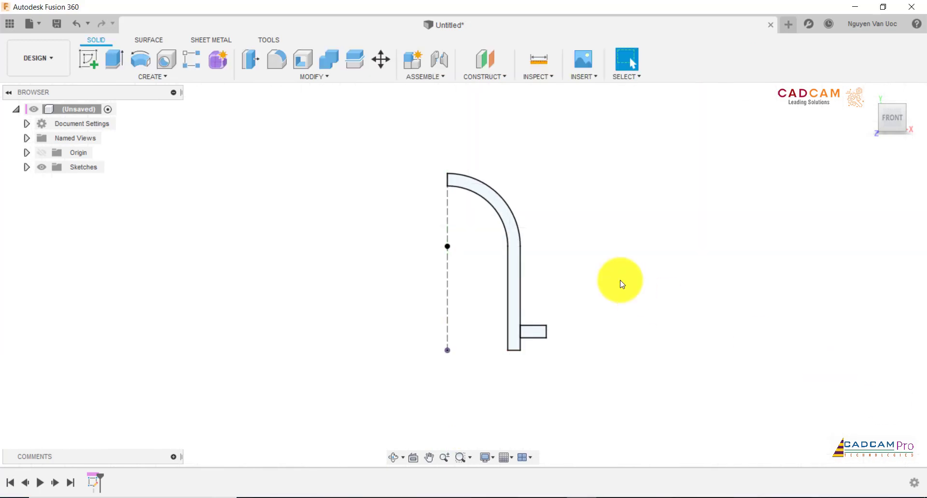
# - Revolve the wall and flange profiles 360° about the dashed vertical centreline
pyautogui.click(141, 60)
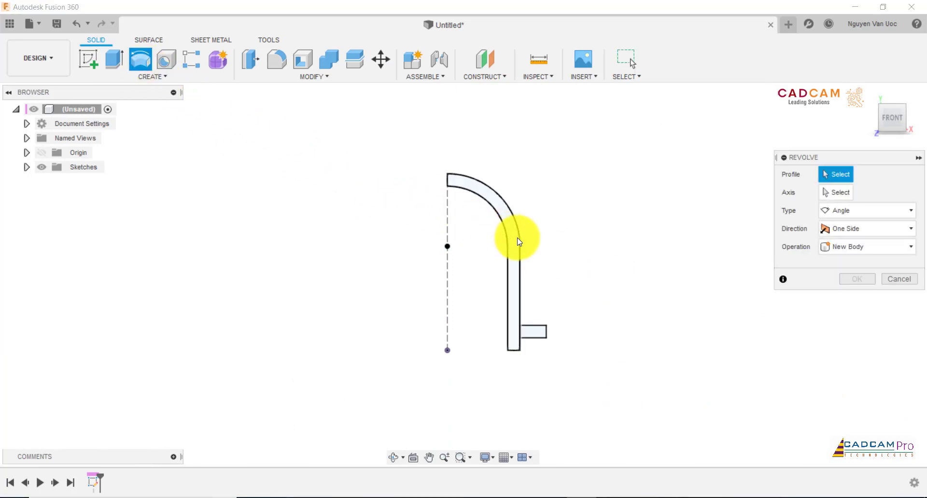
pyautogui.click(516, 309)
pyautogui.click(533, 333)
pyautogui.click(836, 192)
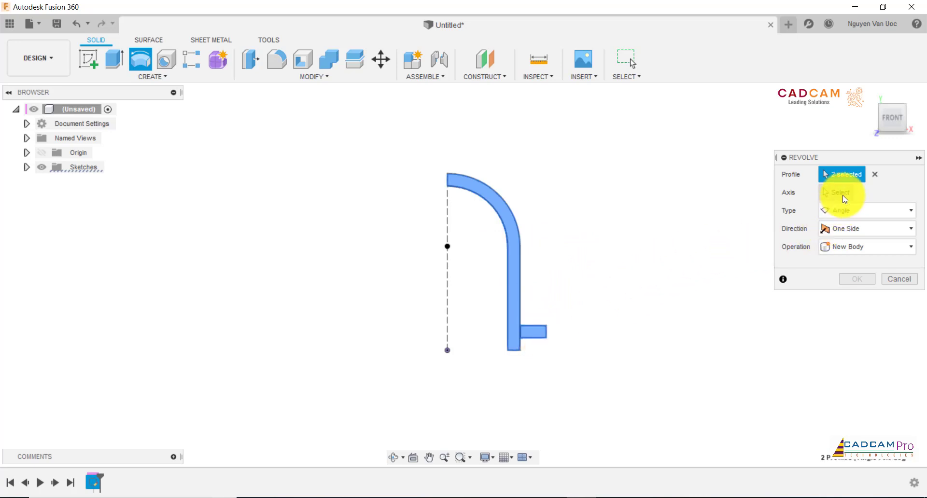
pyautogui.click(447, 262)
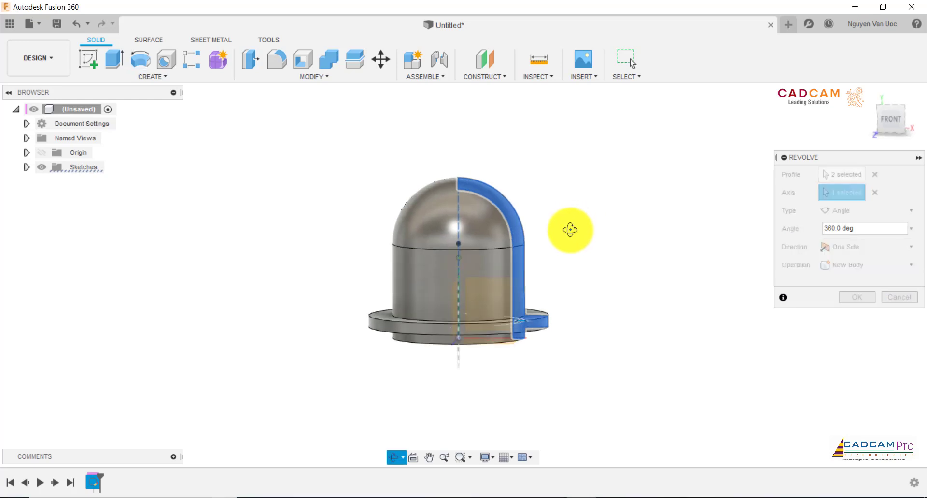
pyautogui.click(855, 304)
pyautogui.keyDown('shift'); pyautogui.moveTo(605, 240); pyautogui.dragTo(556, 230, button='middle'); pyautogui.keyUp('shift')
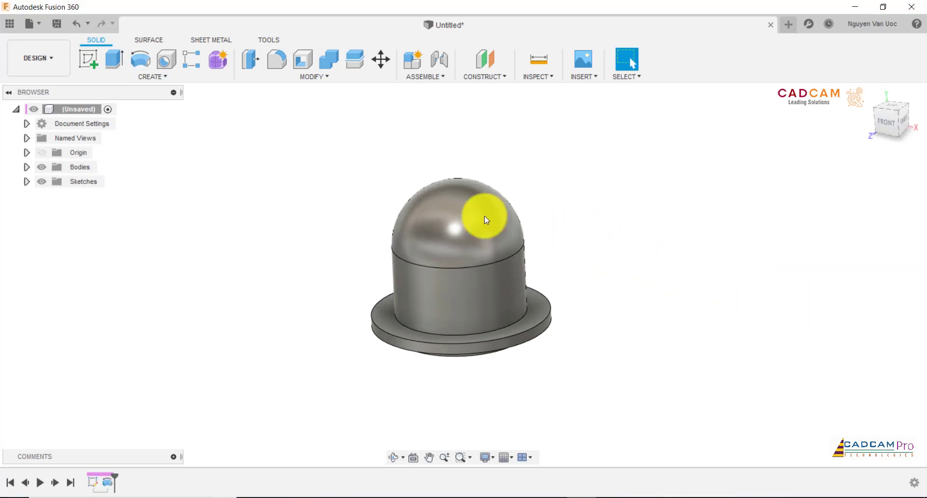
# - Create a construction plane offset 70 mm from the origin plane
pyautogui.click(477, 77)
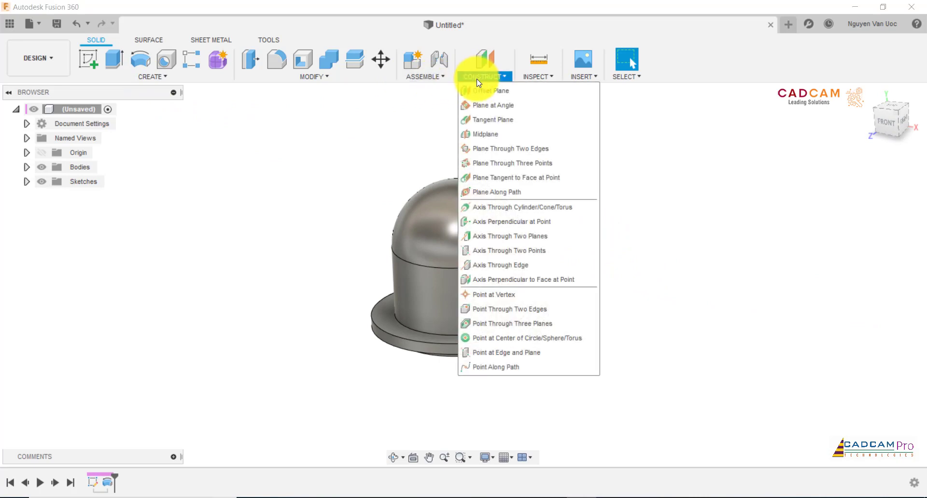
pyautogui.click(482, 92)
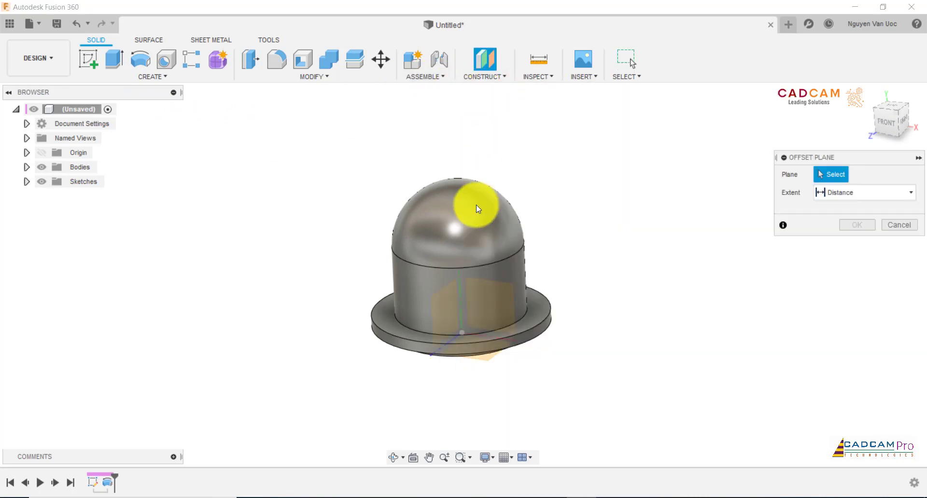
pyautogui.click(482, 290)
pyautogui.moveTo(472, 311); pyautogui.dragTo(376, 364)
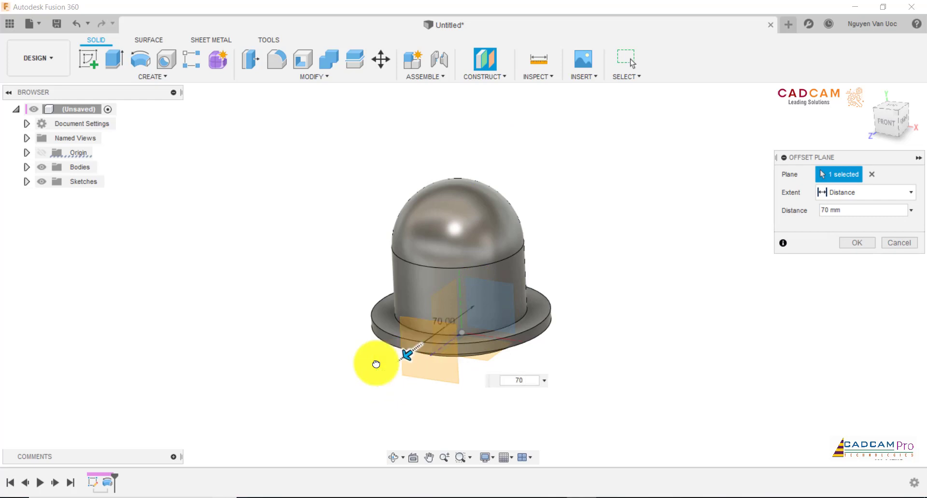
pyautogui.press('Return')
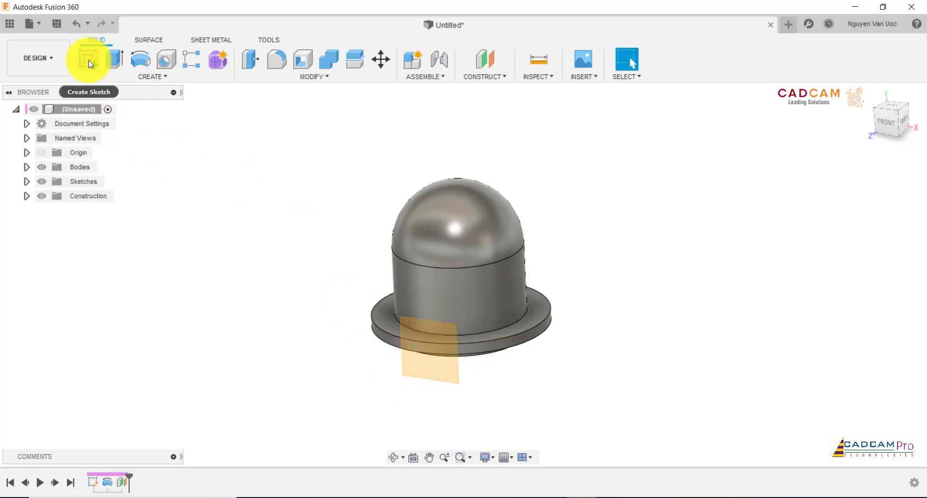
# - Start a new sketch on the offset plane
pyautogui.click(88, 60)
pyautogui.click(424, 381)
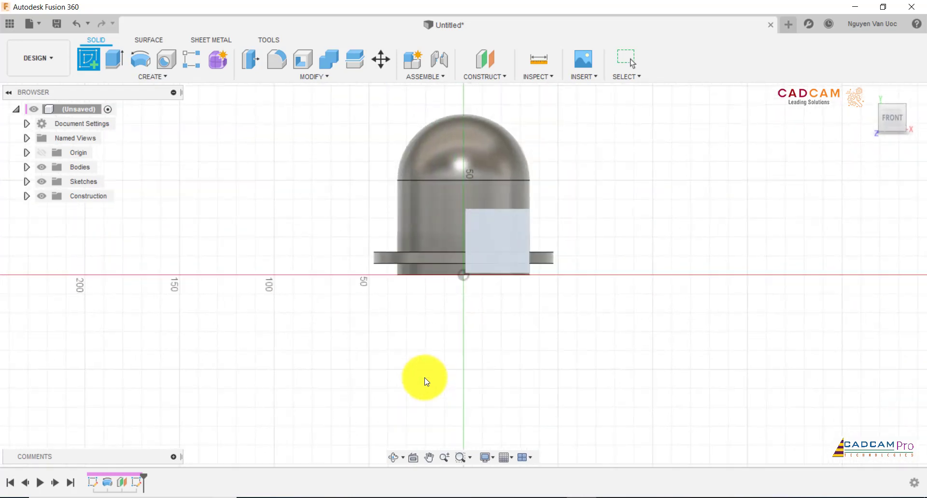
pyautogui.scroll(2, 623, 159)
pyautogui.scroll(-2, 683, 191)
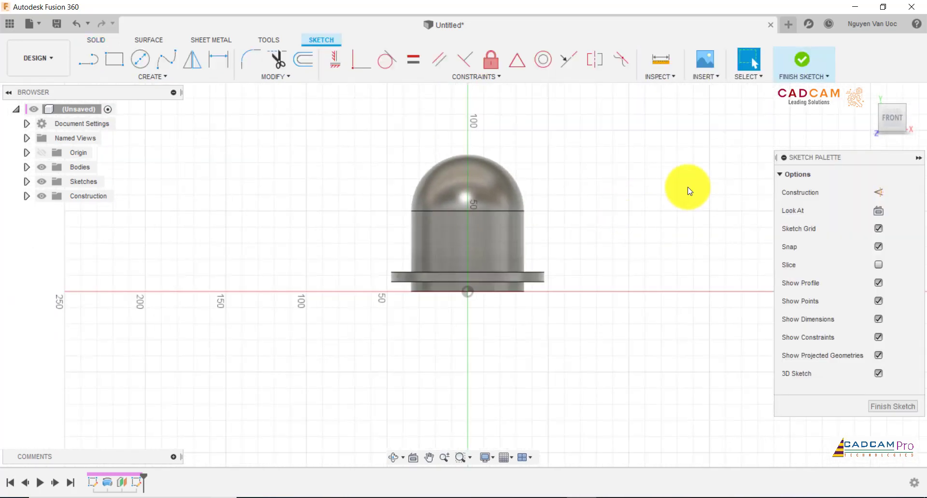
pyautogui.scroll(3, 676, 191)
# - Draw the central Ø19 hole circle, checking the reference drawing for sizes
pyautogui.click(140, 59)
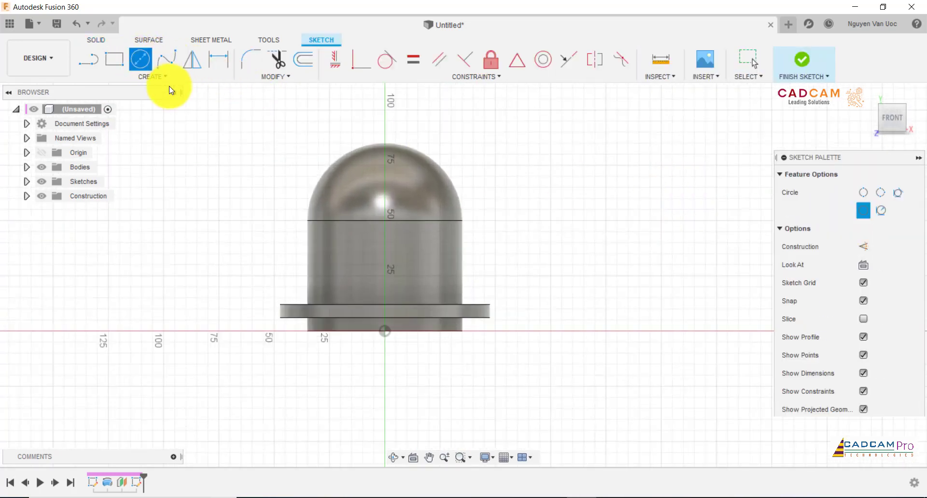
pyautogui.scroll(-1, 483, 275)
pyautogui.click(490, 497)
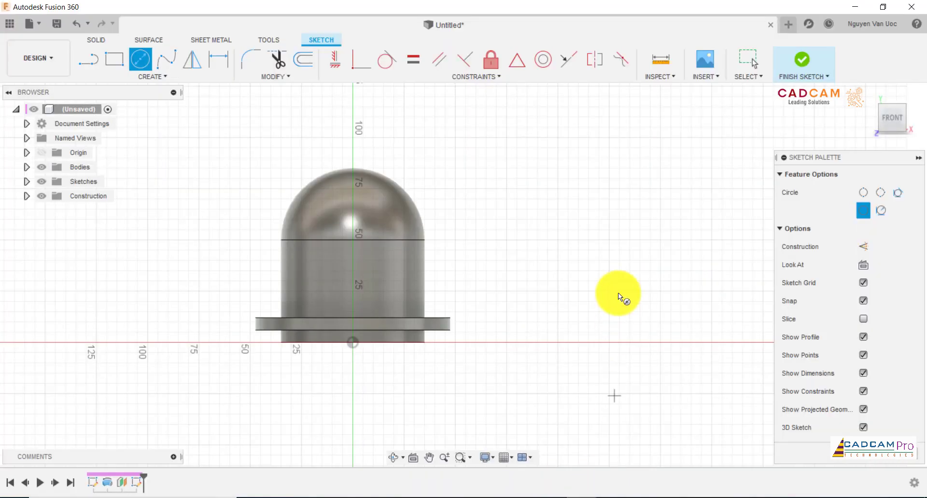
pyautogui.click(547, 292)
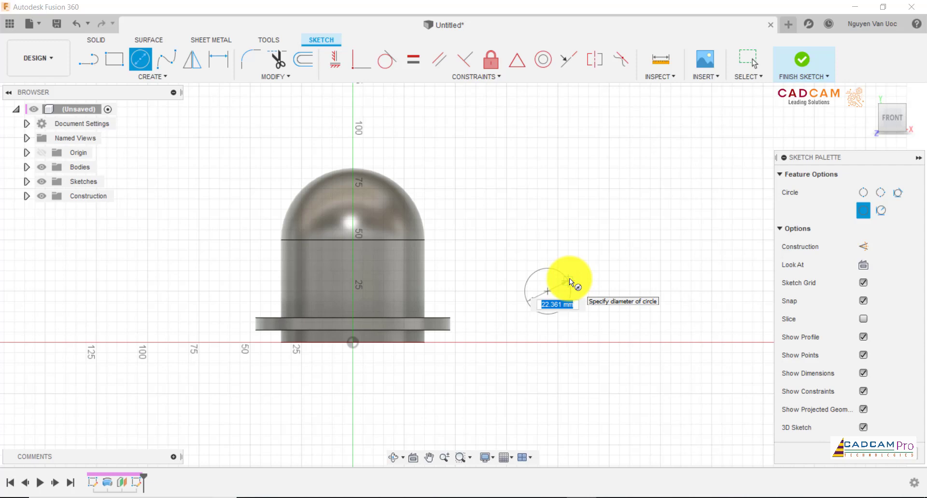
pyautogui.write('19')
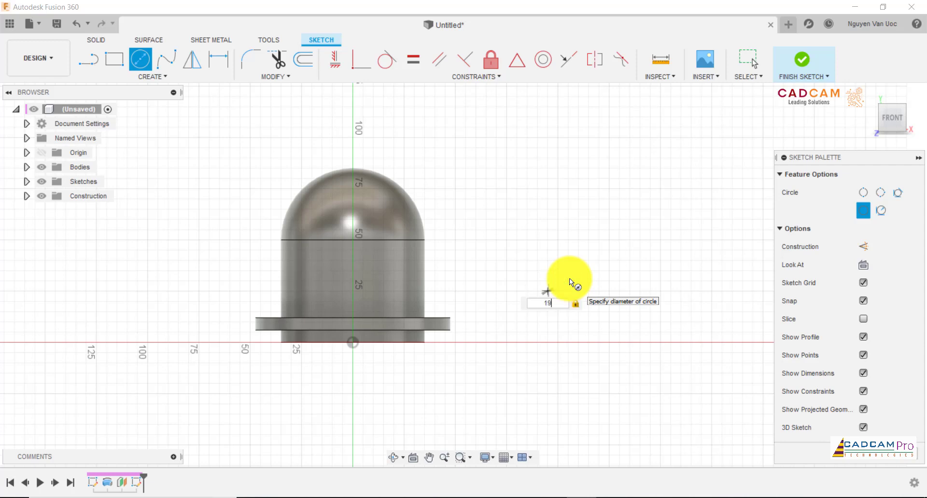
pyautogui.press('Return')
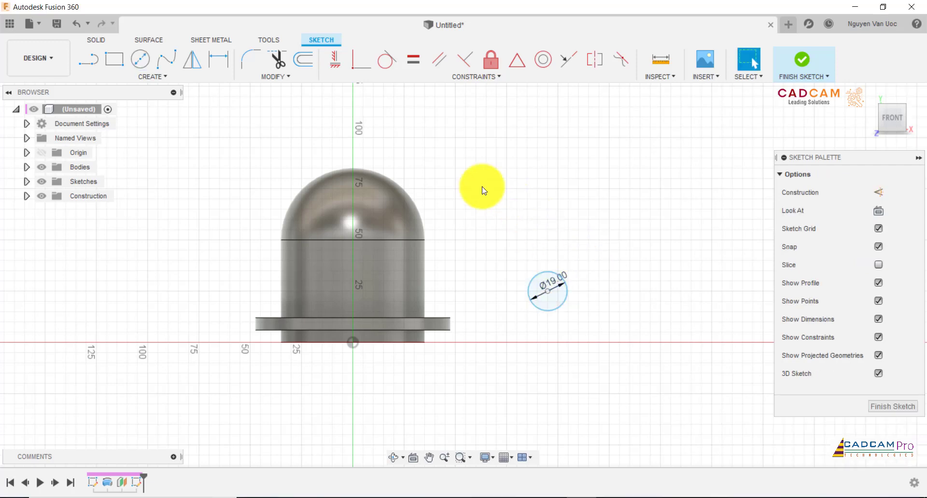
# - Add a larger circle around the centre hole, plus concentric circle pairs above and below
pyautogui.click(139, 60)
pyautogui.click(547, 292)
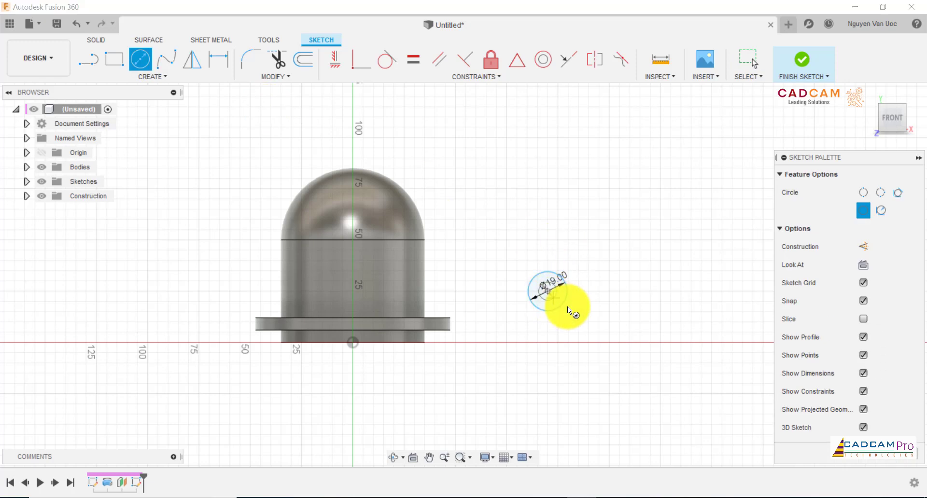
pyautogui.click(584, 319)
pyautogui.click(545, 181)
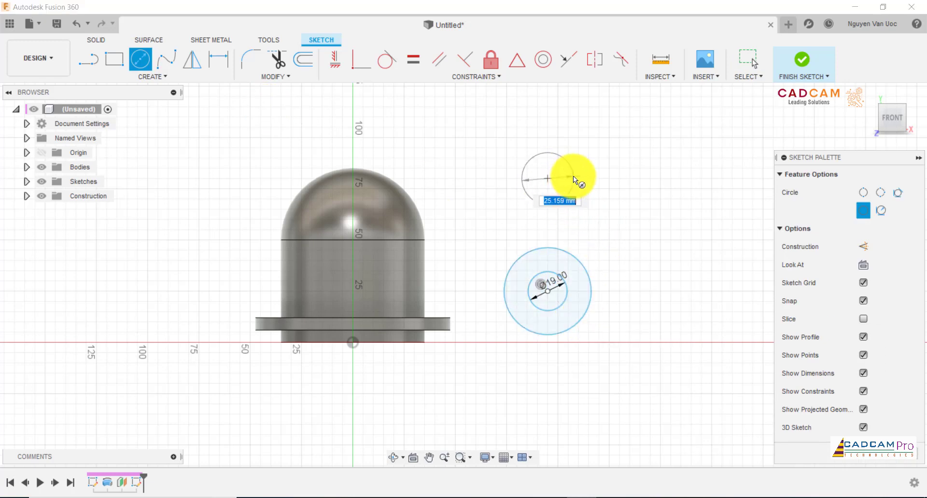
pyautogui.click(572, 176)
pyautogui.click(544, 178)
pyautogui.click(578, 147)
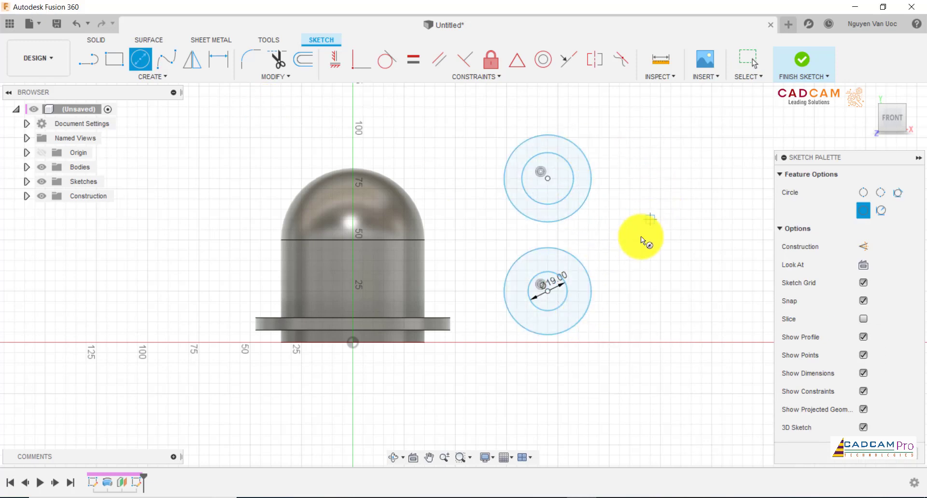
pyautogui.click(546, 403)
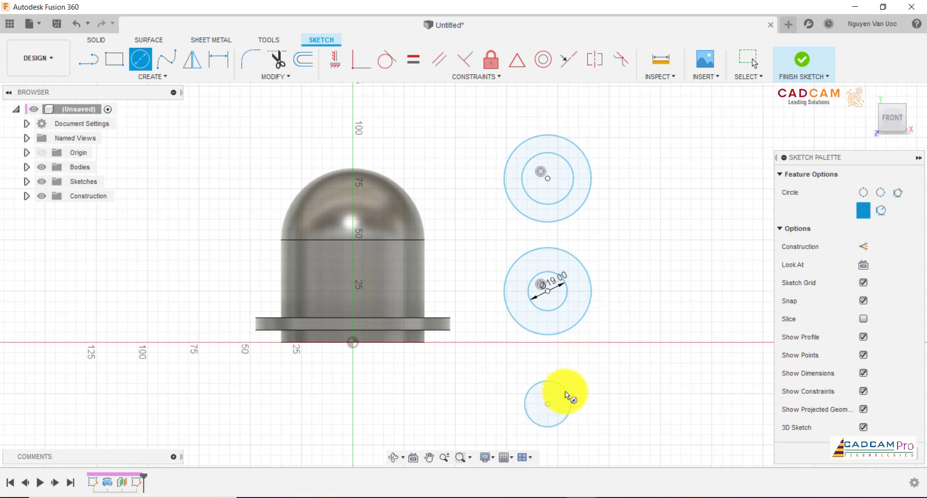
pyautogui.click(587, 402)
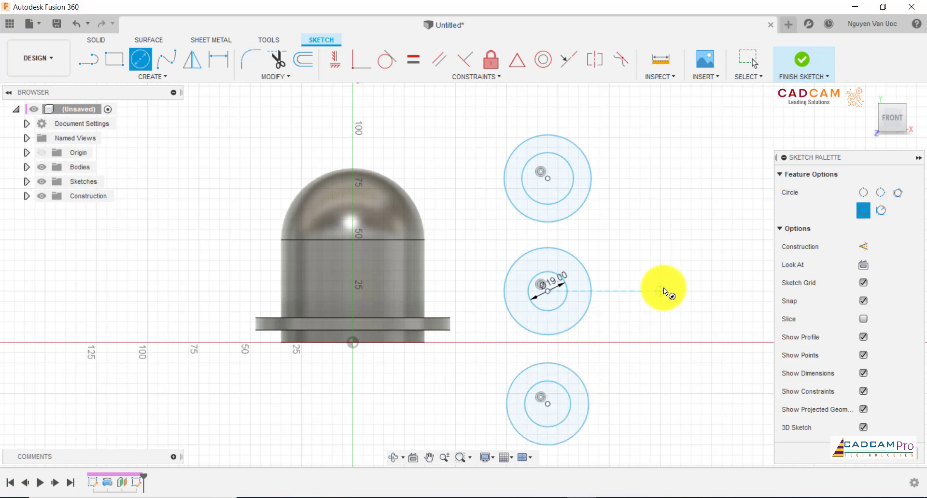
pyautogui.press('Escape')
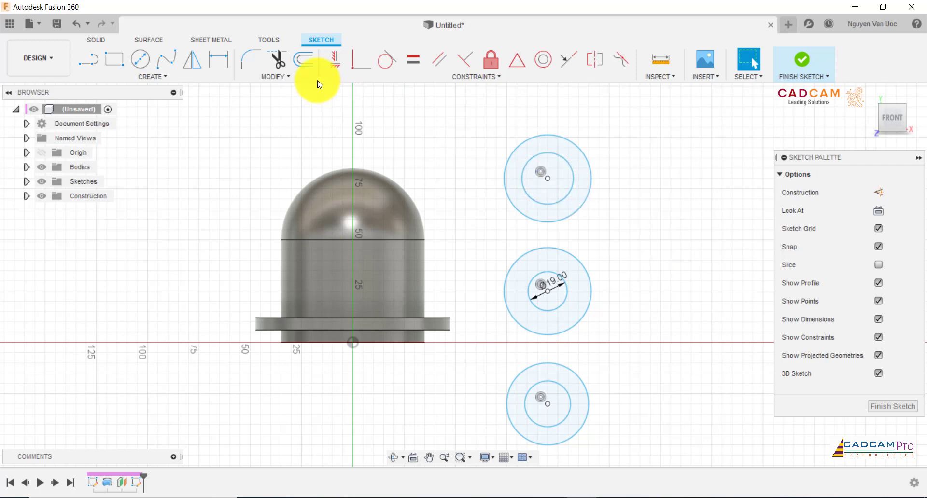
# - Dimension the middle outer circle to Ø31 and the top circles to Ø9 and Ø18
pyautogui.click(225, 60)
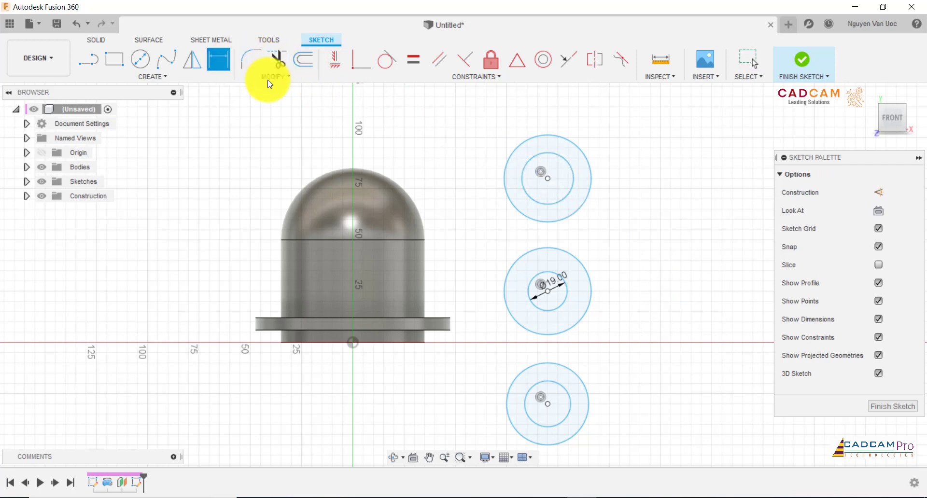
pyautogui.click(583, 270)
pyautogui.click(636, 325)
pyautogui.write('31')
pyautogui.press('Return')
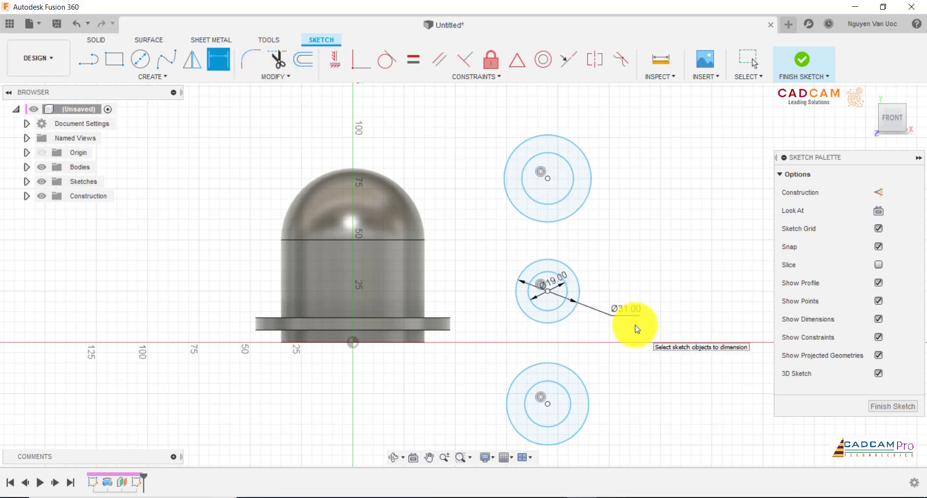
pyautogui.click(568, 202)
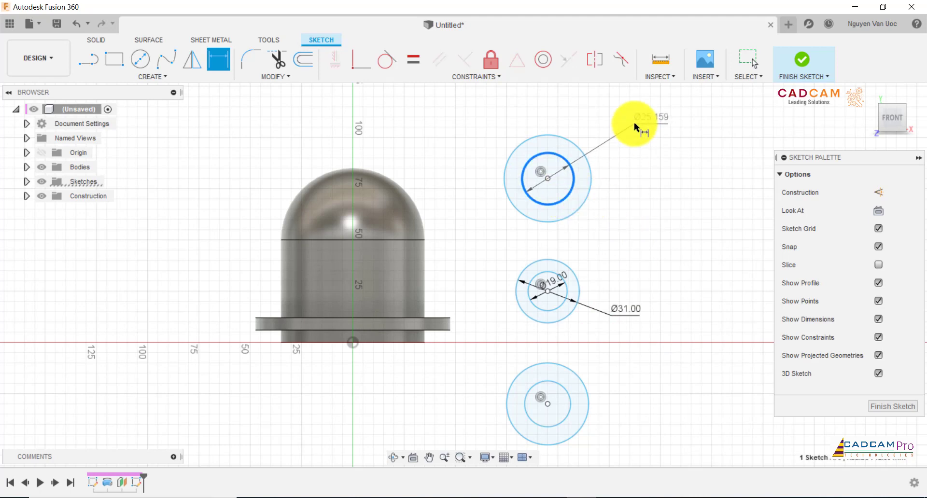
pyautogui.click(634, 124)
pyautogui.press('Return')
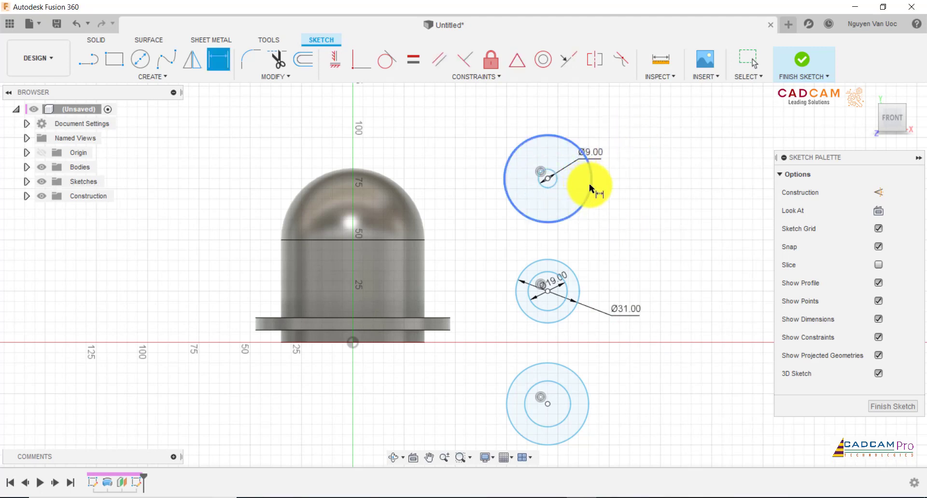
pyautogui.click(589, 184)
pyautogui.click(624, 224)
pyautogui.write('18')
pyautogui.press('Return')
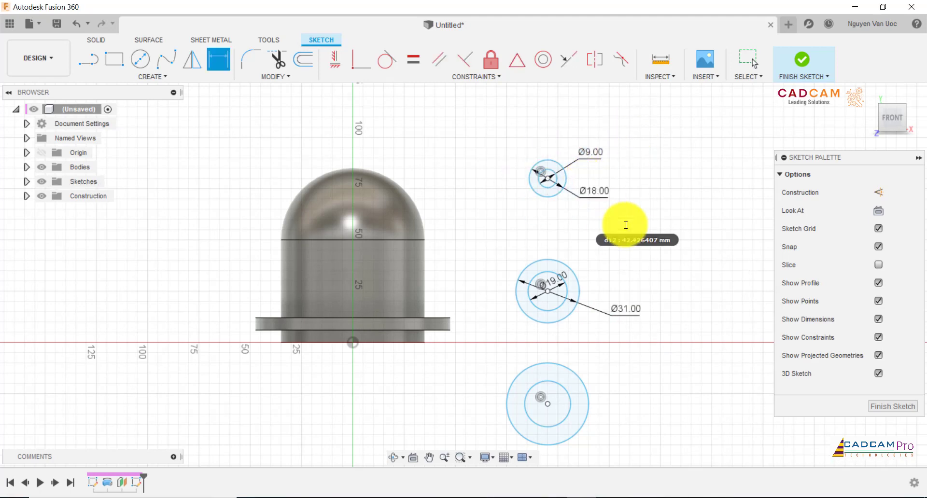
# - Set the top circle centre 19 mm above the middle circle centre
pyautogui.scroll(1, 600, 174)
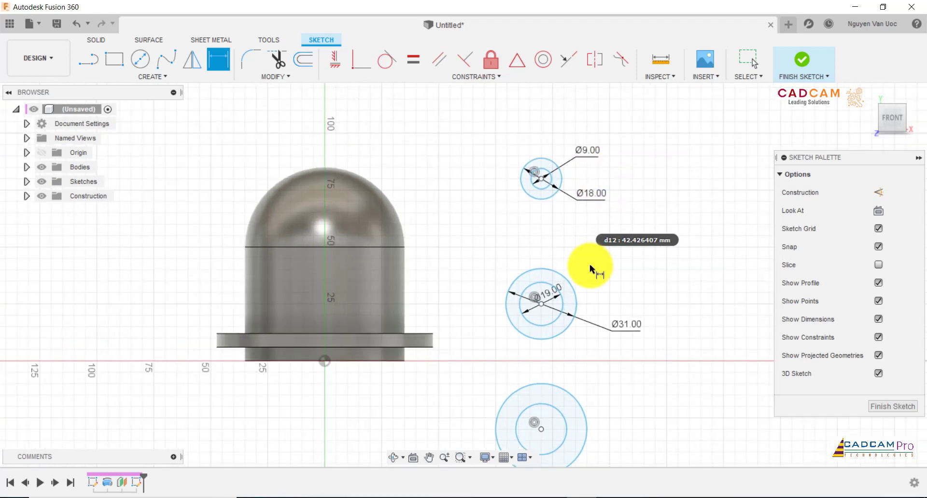
pyautogui.click(546, 195)
pyautogui.click(564, 273)
pyautogui.click(474, 247)
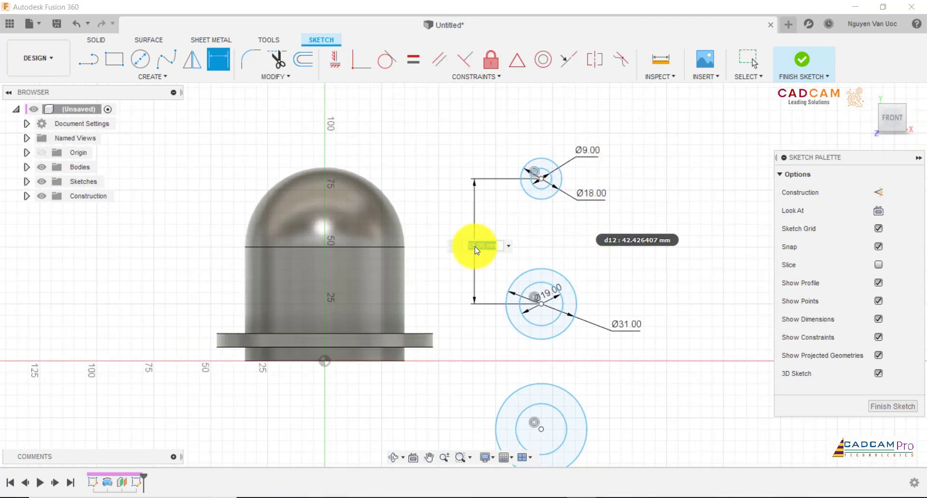
pyautogui.write('19')
pyautogui.press('Return')
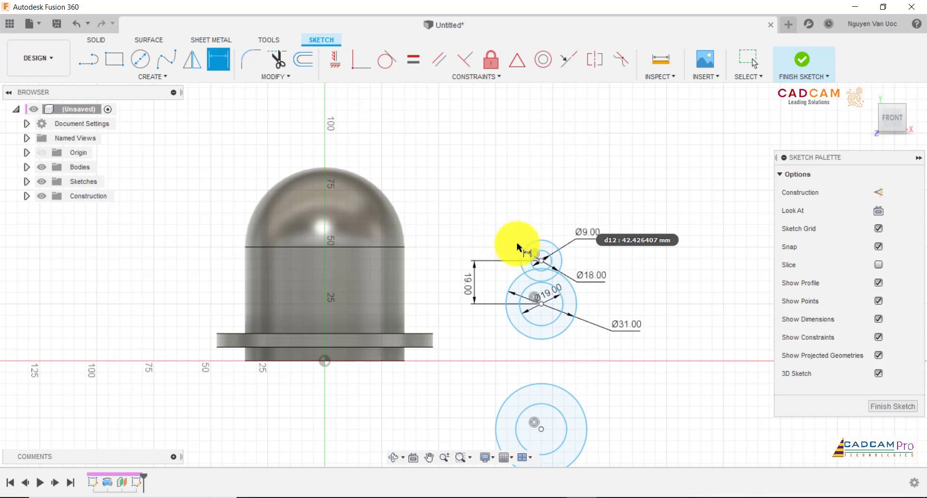
# - Dimension the bottom inner circle to Ø9 and the bottom outer circle to Ø18
pyautogui.scroll(1, 550, 290)
pyautogui.click(556, 294)
pyautogui.scroll(-2, 556, 304)
pyautogui.click(569, 416)
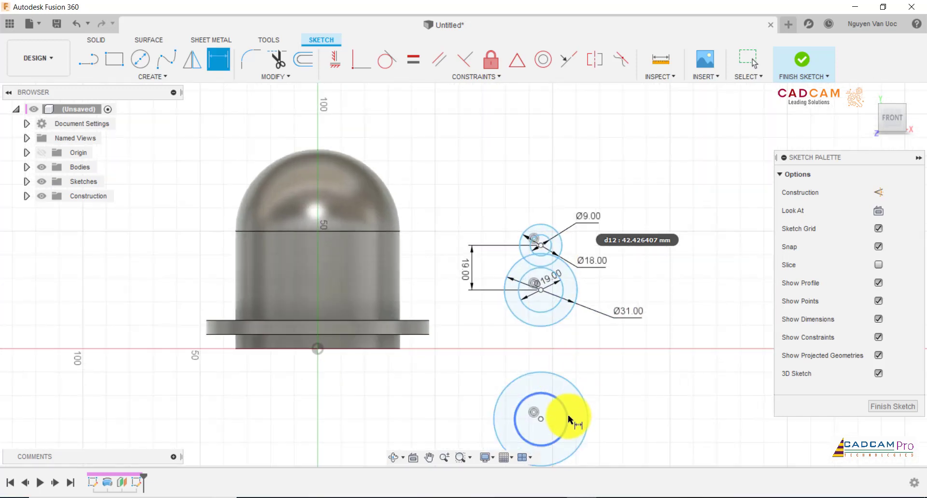
pyautogui.click(618, 451)
pyautogui.write('9')
pyautogui.press('Return')
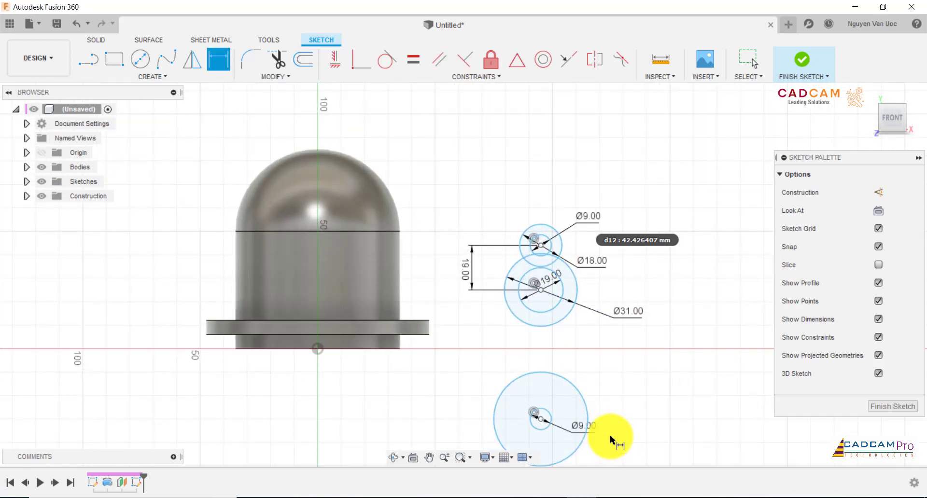
pyautogui.click(630, 399)
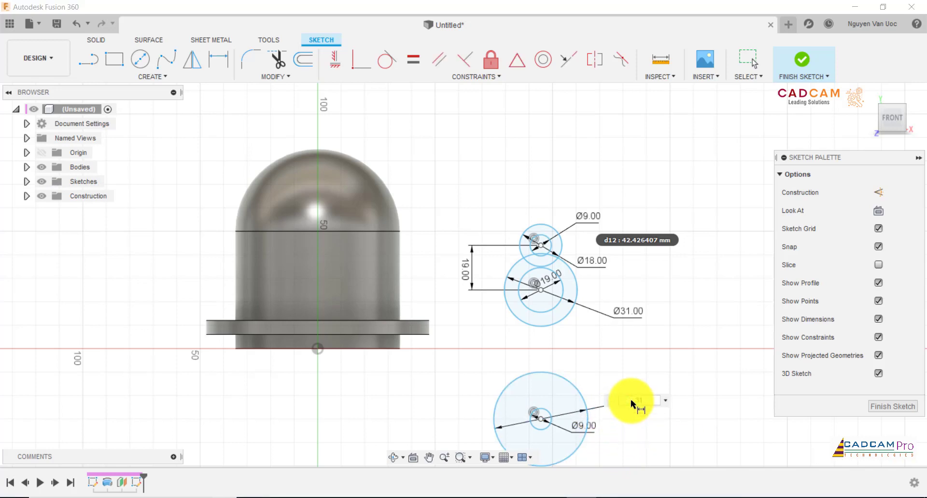
pyautogui.press('Return')
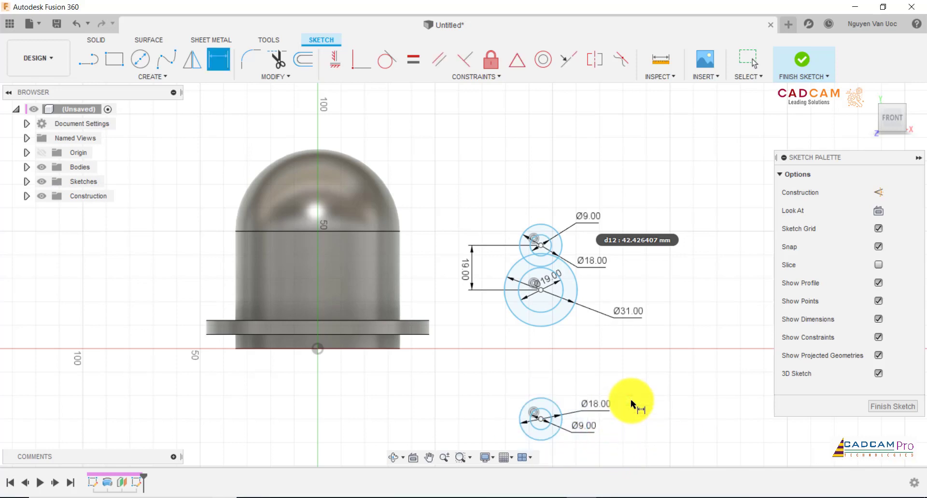
# - Set the bottom circle centre 19 mm below the middle circle centre
pyautogui.click(557, 404)
pyautogui.click(557, 326)
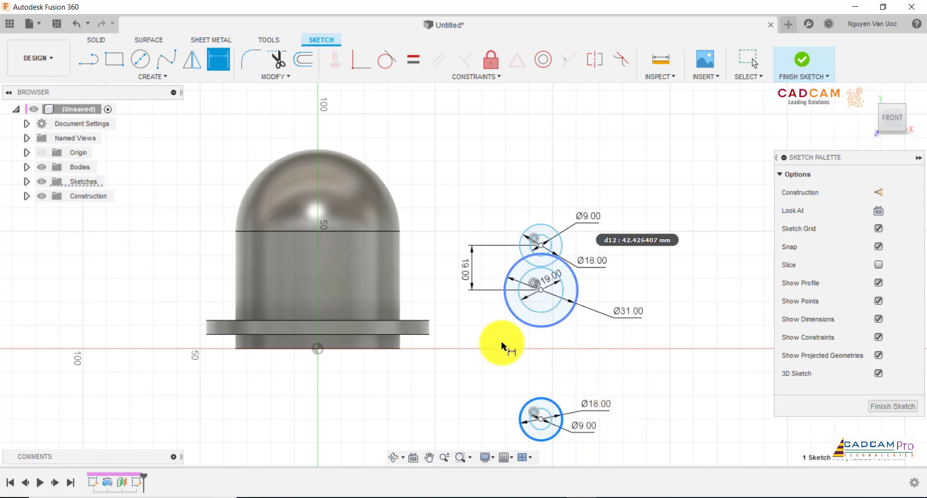
pyautogui.click(474, 350)
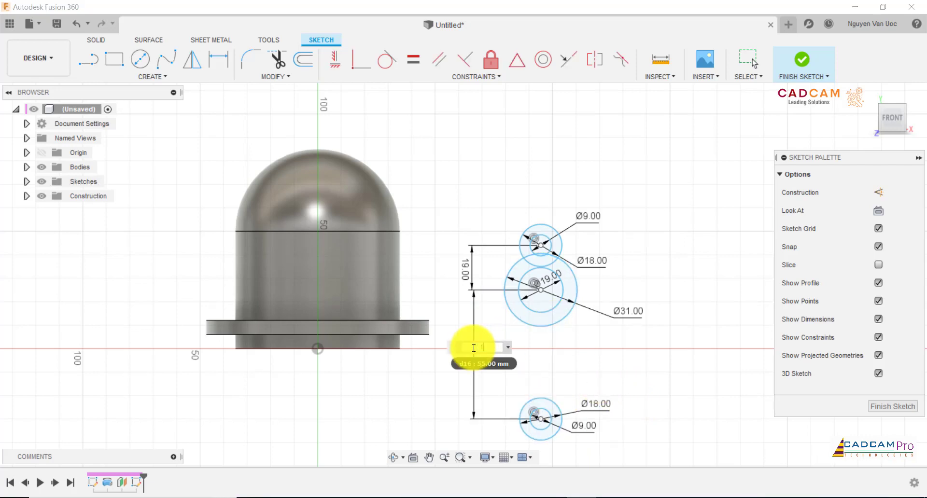
pyautogui.write('9')
pyautogui.press('Return')
pyautogui.scroll(2, 579, 273)
pyautogui.scroll(2, 570, 275)
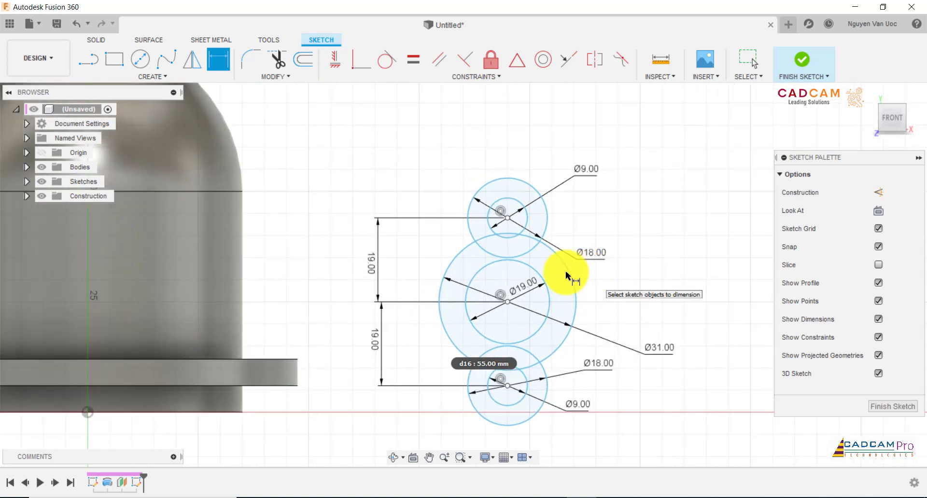
# - Draw four lines joining the upper and lower Ø18 circles to both sides of the Ø31 circle
pyautogui.click(88, 59)
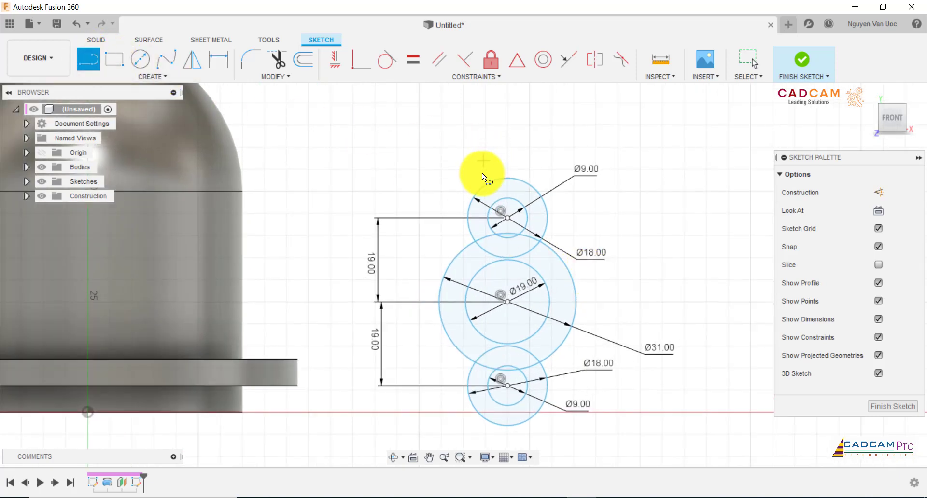
pyautogui.click(467, 206)
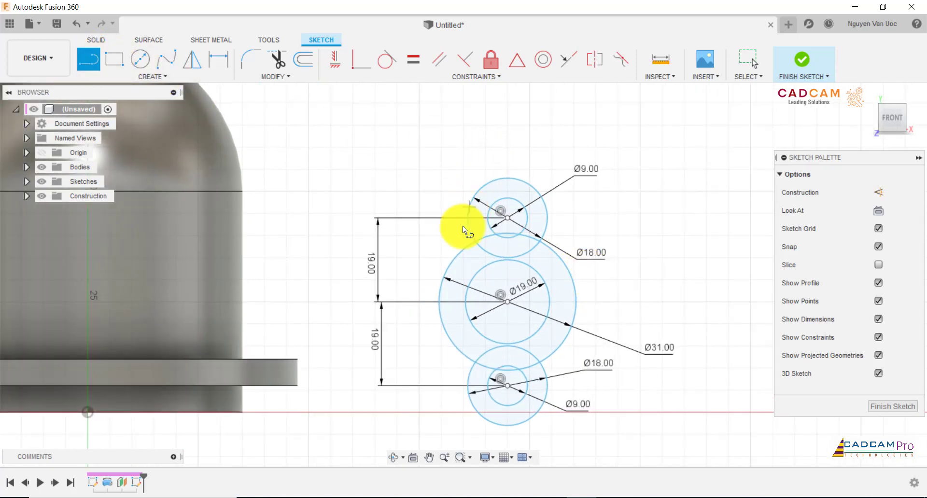
pyautogui.click(440, 283)
pyautogui.click(545, 207)
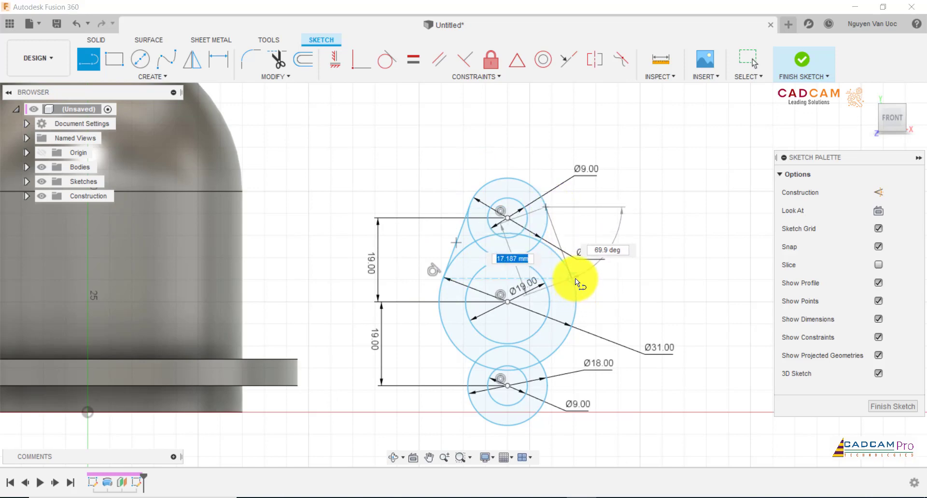
pyautogui.click(575, 278)
pyautogui.scroll(2, 552, 379)
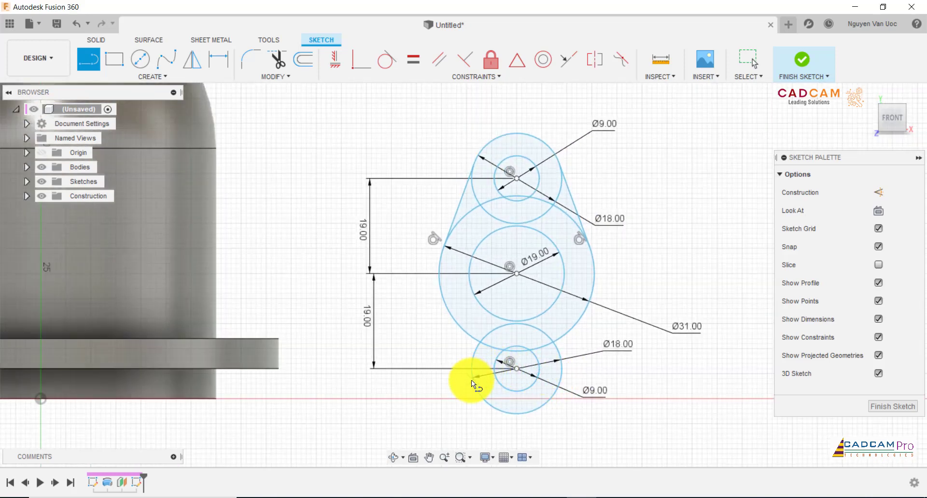
pyautogui.click(471, 381)
pyautogui.click(445, 296)
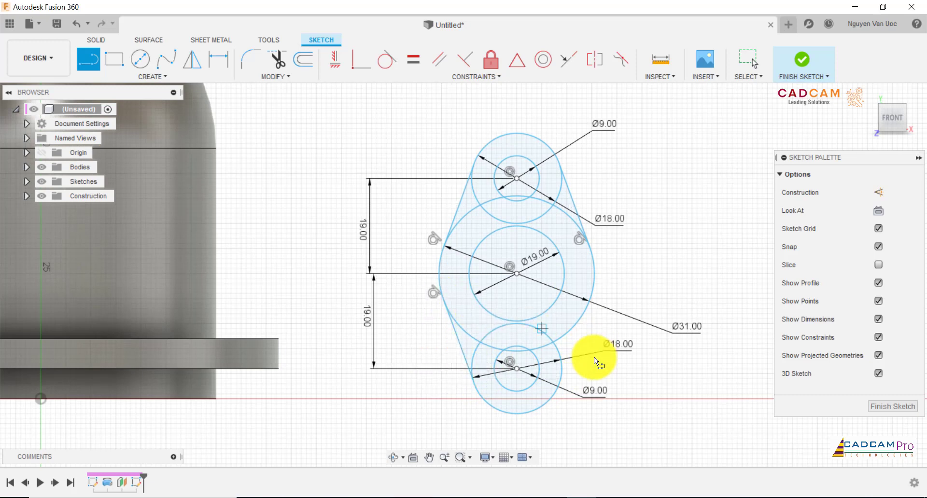
pyautogui.click(557, 392)
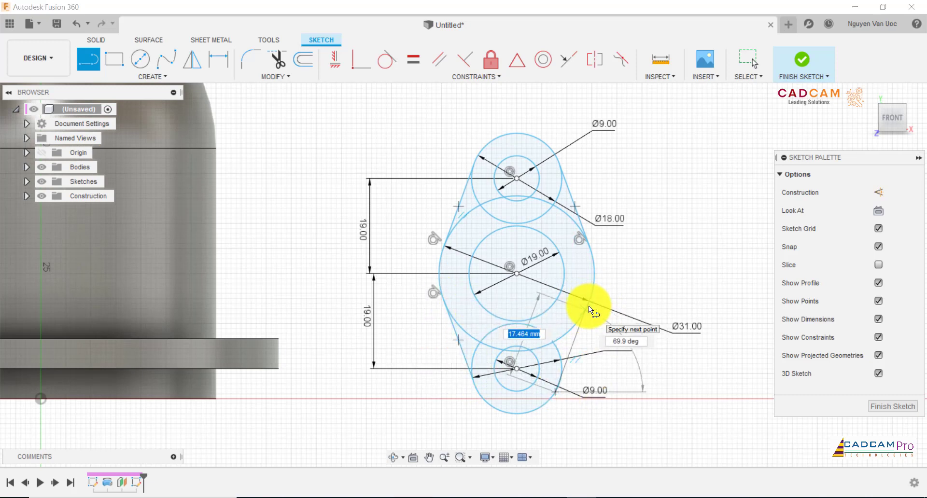
pyautogui.doubleClick(590, 300)
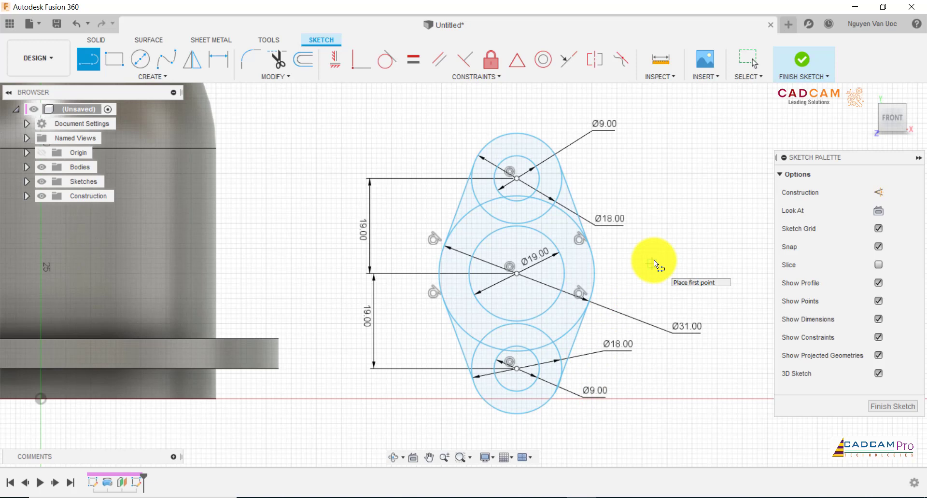
pyautogui.press('Escape')
pyautogui.scroll(2, 577, 380)
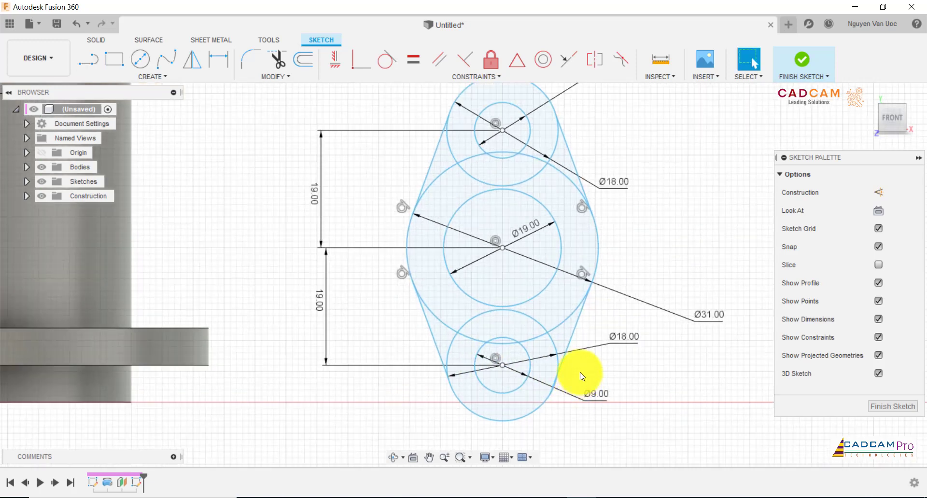
# - Make the lower lines tangent to the bottom circle and check the upper lines' constraints
pyautogui.click(387, 59)
pyautogui.click(561, 365)
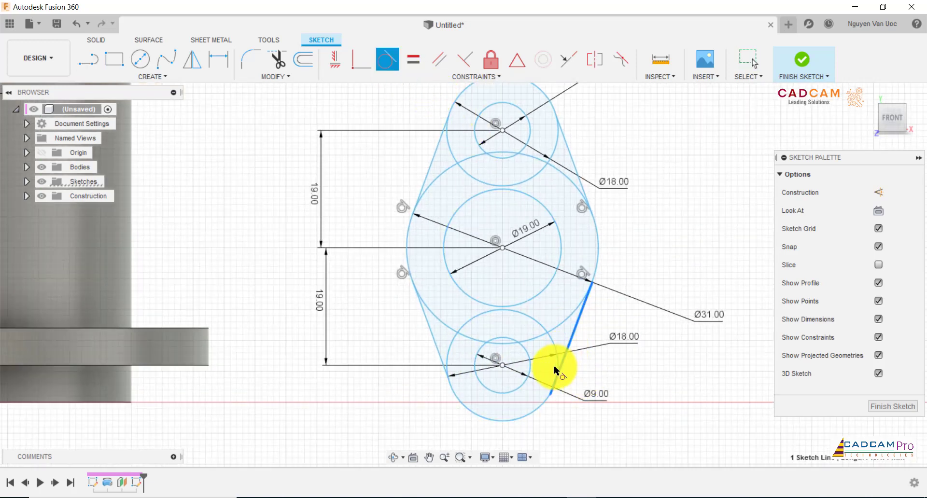
pyautogui.click(560, 370)
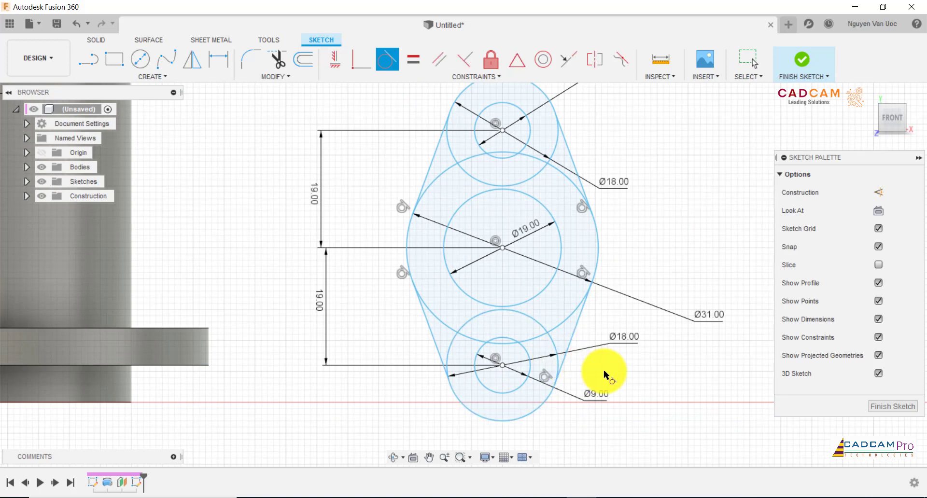
pyautogui.click(450, 348)
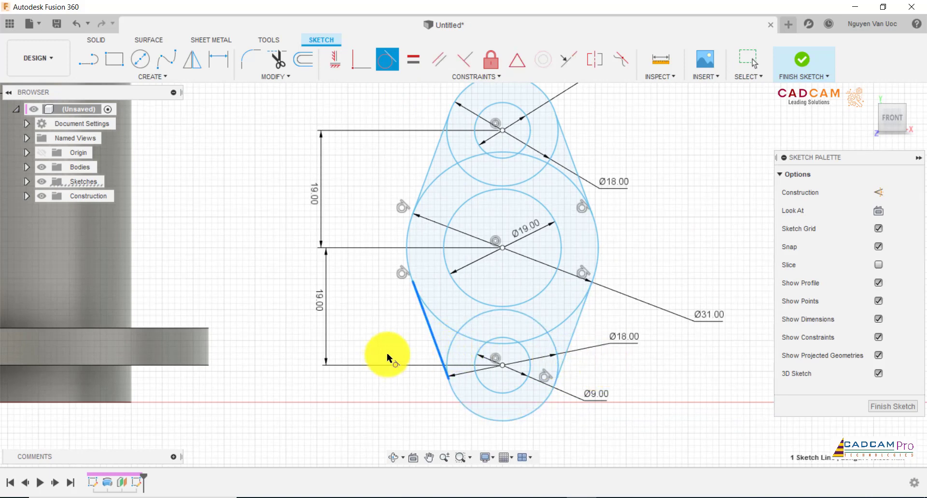
pyautogui.press('Escape')
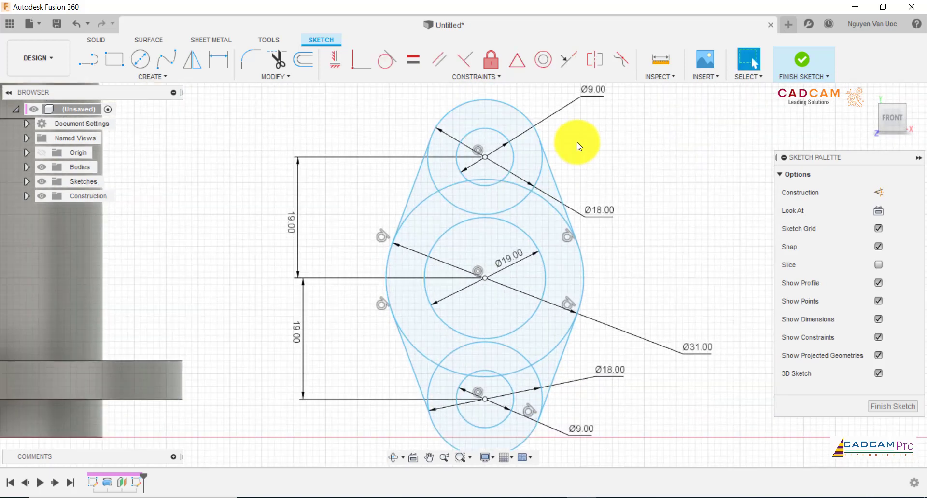
pyautogui.scroll(-2, 579, 147)
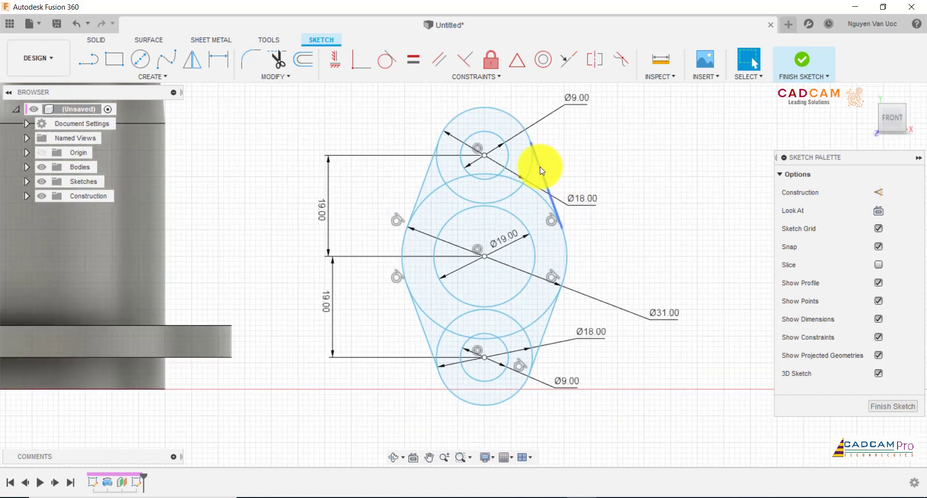
pyautogui.click(539, 166)
pyautogui.click(583, 147)
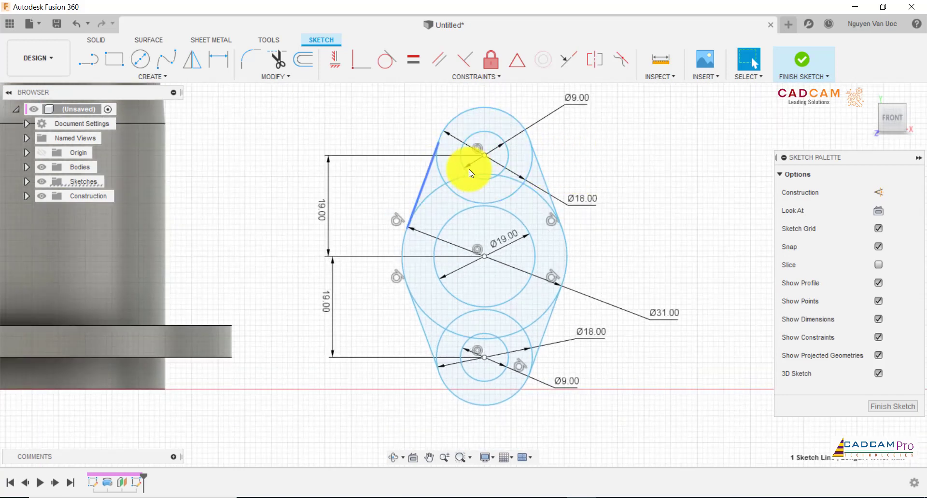
pyautogui.scroll(-1, 584, 246)
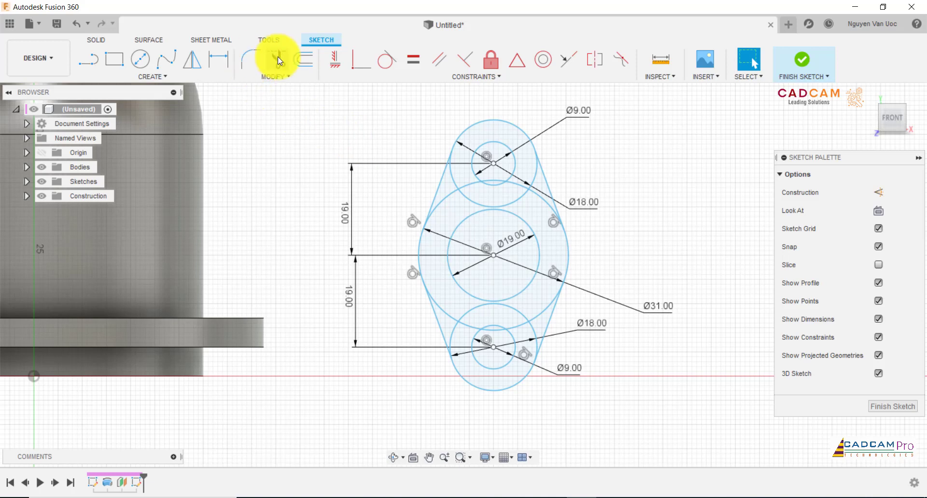
# - Trim the inner arc of the top Ø18 circle and the overlapping Ø31 arcs
pyautogui.click(534, 175)
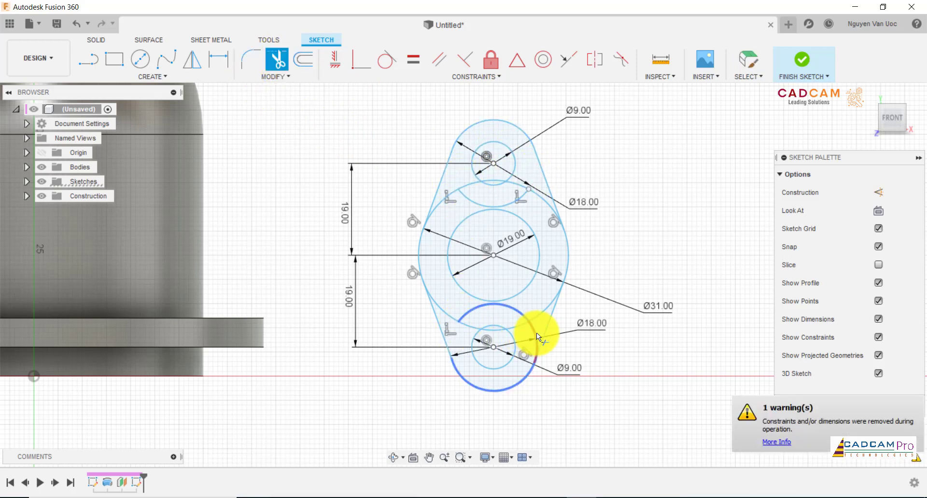
pyautogui.click(546, 308)
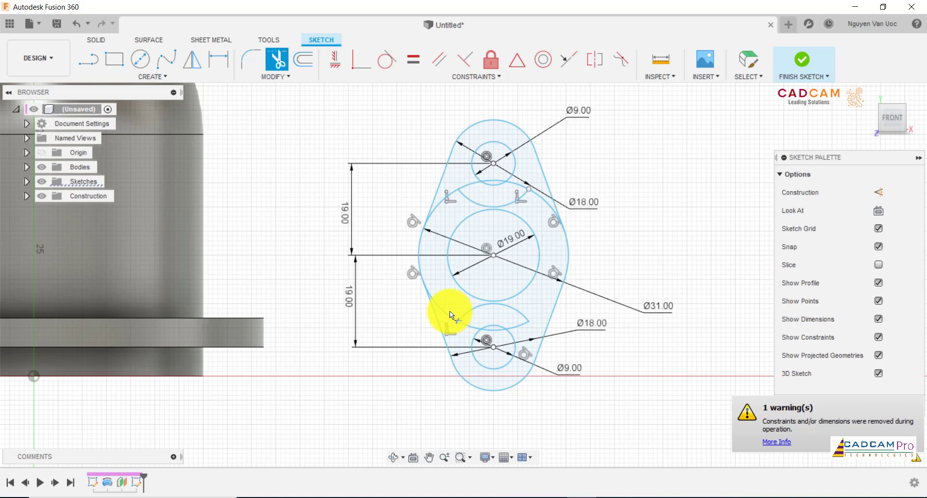
pyautogui.click(431, 210)
pyautogui.press('Escape')
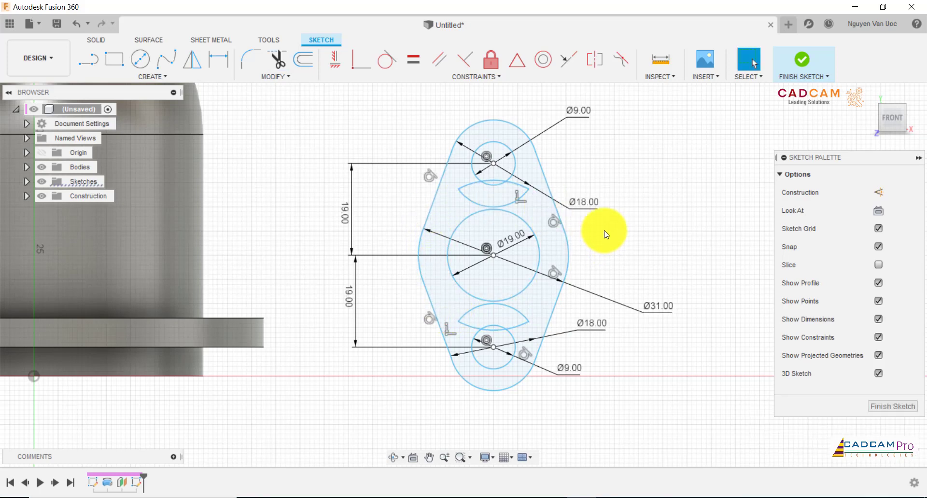
pyautogui.scroll(2, 543, 238)
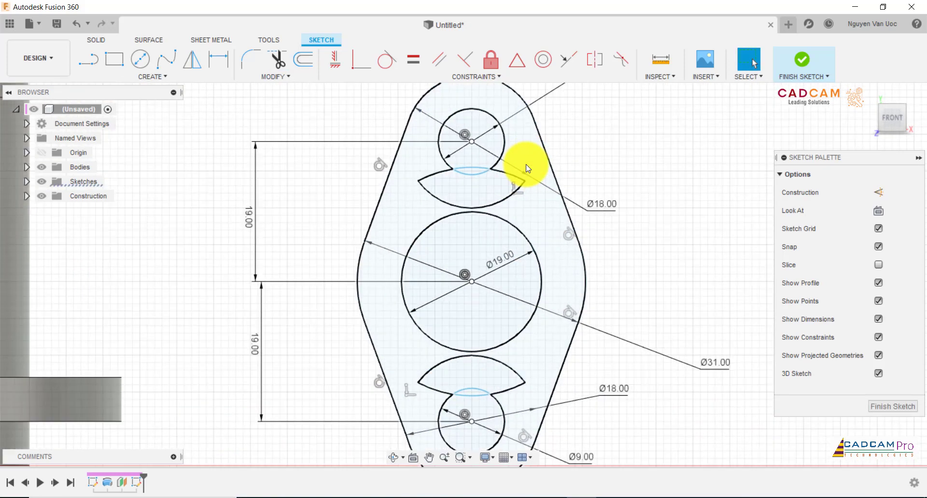
pyautogui.scroll(3, 526, 182)
pyautogui.scroll(-1, 628, 187)
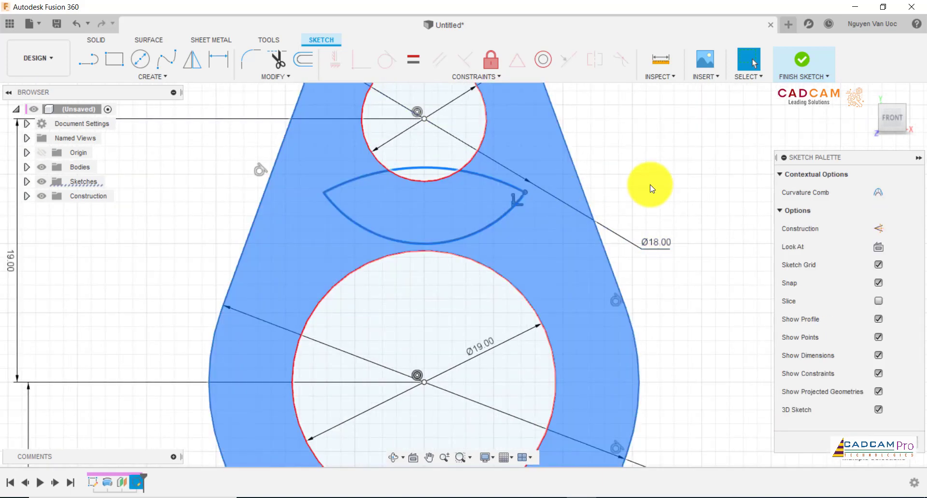
pyautogui.scroll(-2, 650, 186)
pyautogui.scroll(1, 558, 193)
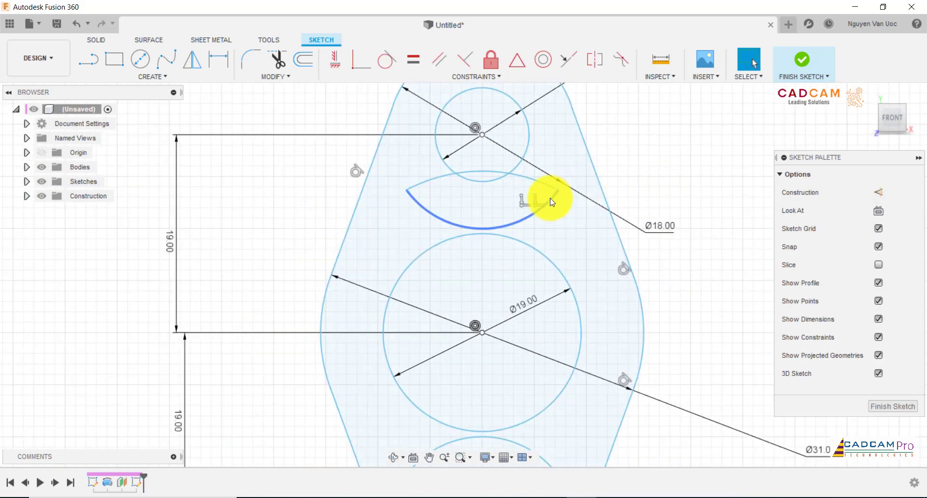
# - Trim the leftover lens arcs near the upper and lower Ø18 circles
pyautogui.click(552, 201)
pyautogui.click(539, 202)
pyautogui.scroll(-2, 538, 203)
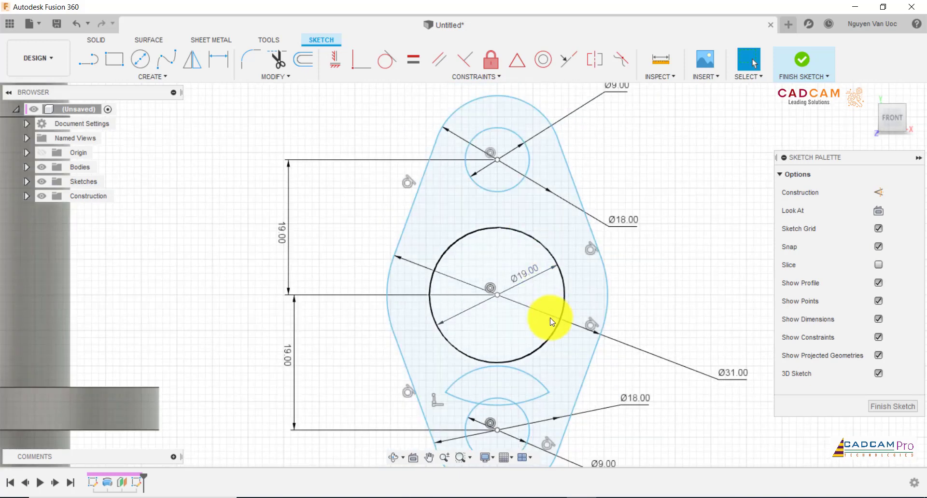
pyautogui.scroll(1, 543, 374)
pyautogui.click(541, 390)
pyautogui.click(539, 386)
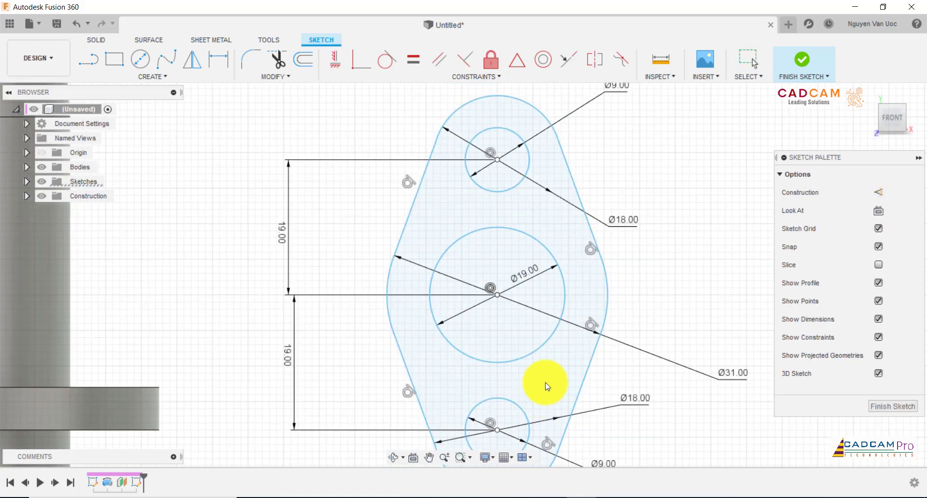
pyautogui.scroll(-1, 541, 323)
pyautogui.scroll(-1, 565, 314)
pyautogui.scroll(-1, 556, 304)
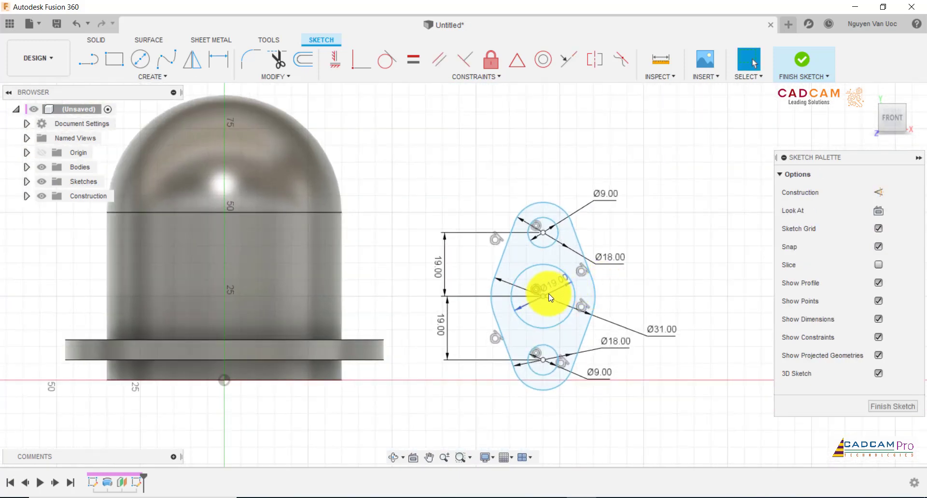
# - Move the flange sketch up and left, then undo a trial centre-to-origin alignment
pyautogui.moveTo(545, 301)
pyautogui.mouseDown()
pyautogui.moveTo(500, 212)
pyautogui.moveTo(508, 241)
pyautogui.mouseUp()
pyautogui.scroll(-2, 490, 258)
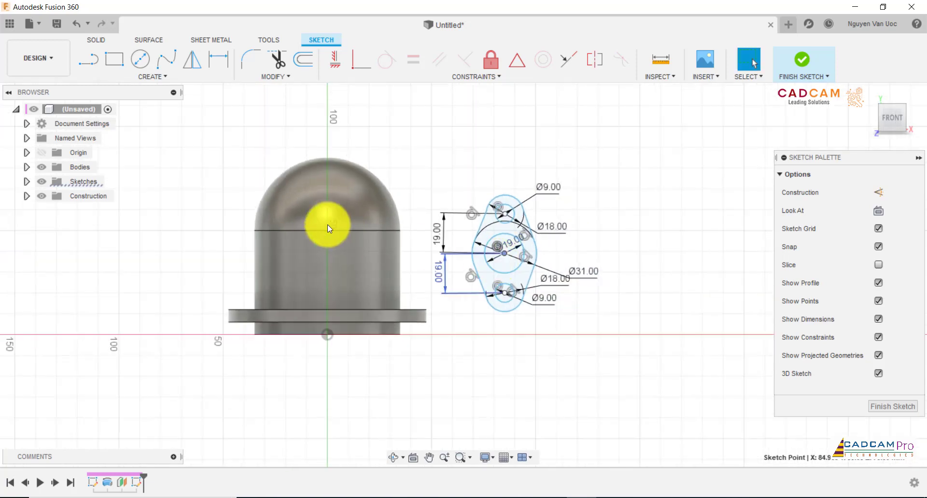
pyautogui.scroll(1, 329, 223)
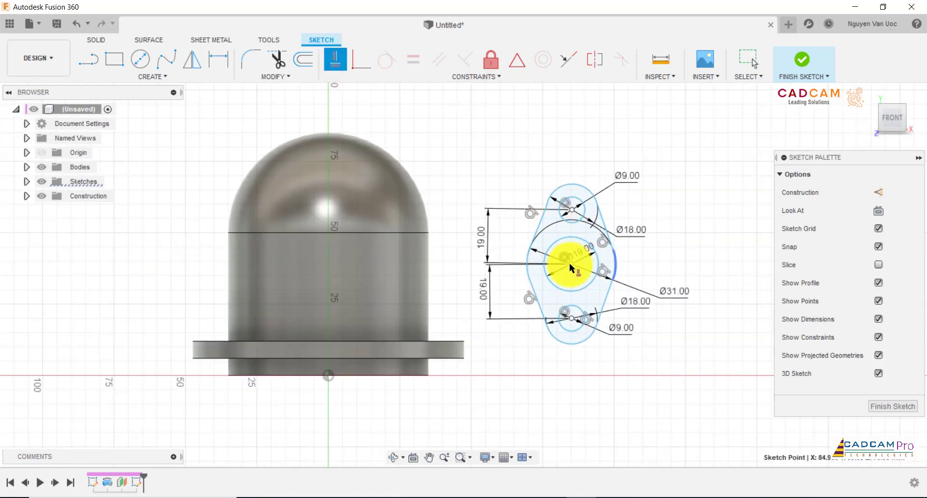
pyautogui.click(328, 374)
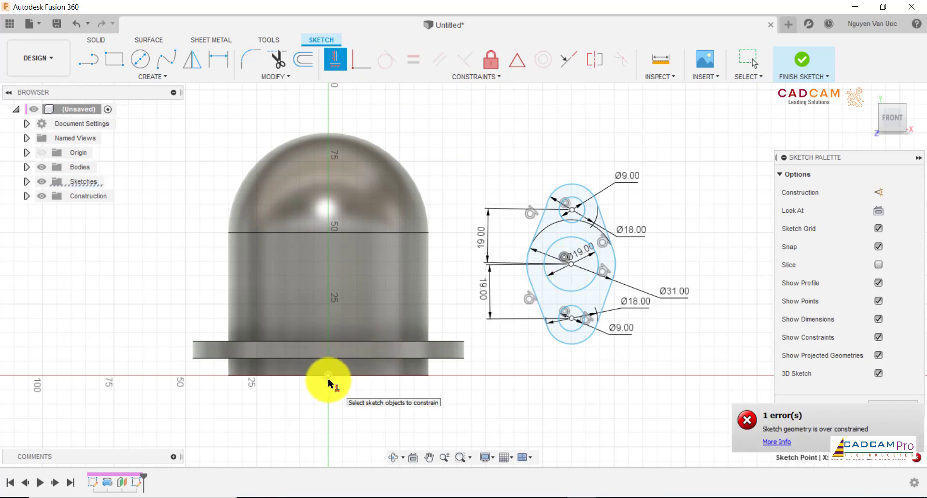
pyautogui.click(576, 265)
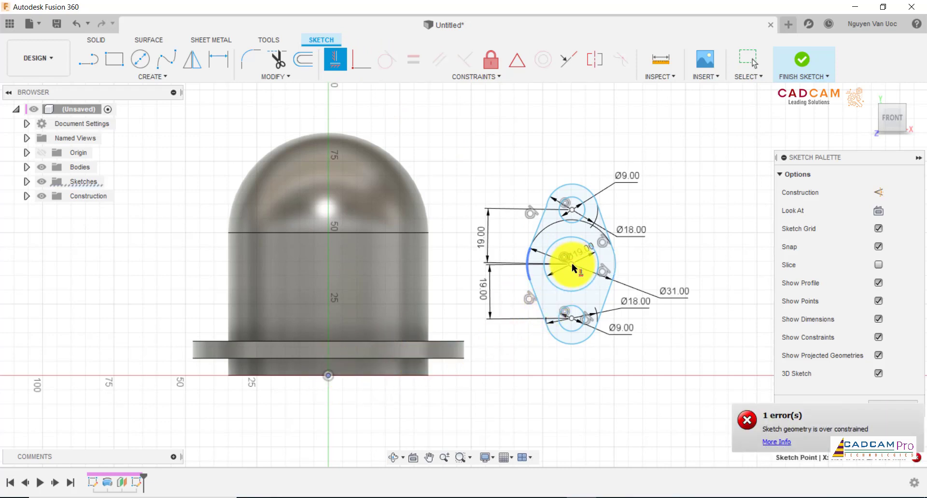
pyautogui.click(571, 264)
pyautogui.press('Escape')
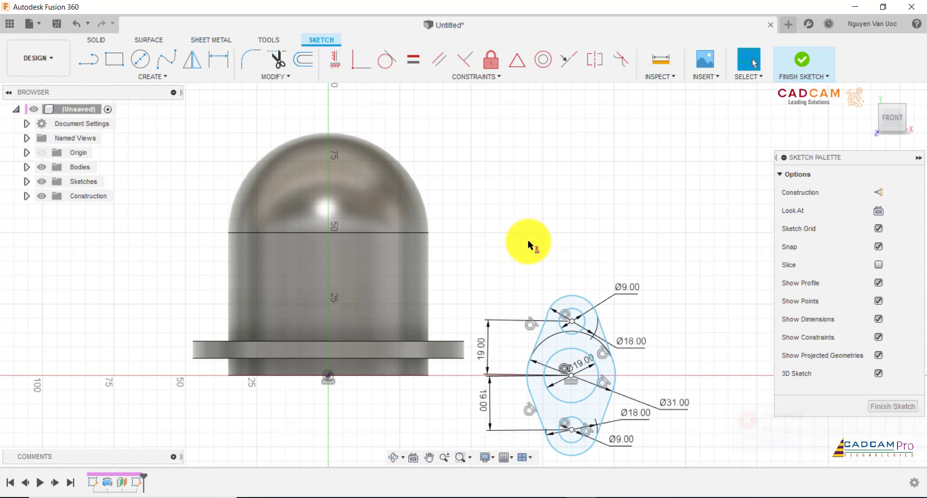
pyautogui.hotkey('ctrl', 'z')
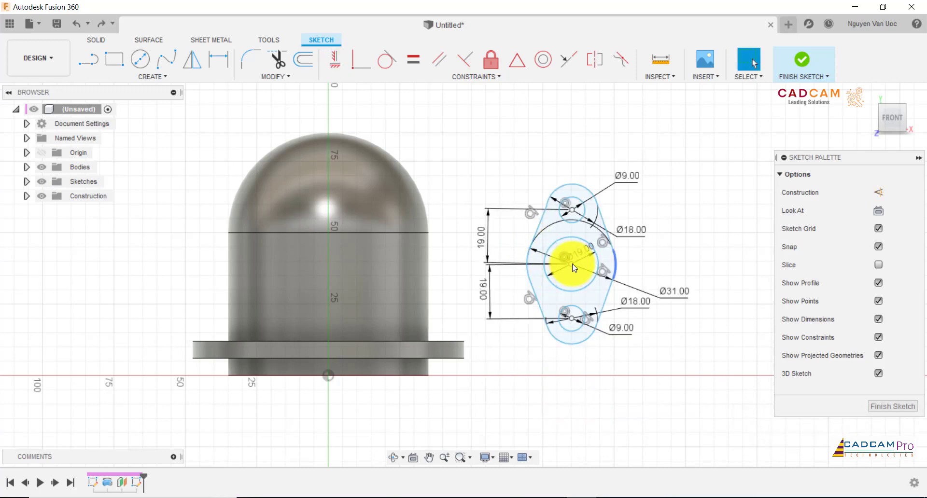
# - Shift the sketch left onto the body and make the outline line tangent to the top circle
pyautogui.moveTo(573, 269)
pyautogui.mouseDown()
pyautogui.moveTo(441, 258)
pyautogui.moveTo(543, 248)
pyautogui.moveTo(527, 254)
pyautogui.mouseUp()
pyautogui.scroll(3, 525, 193)
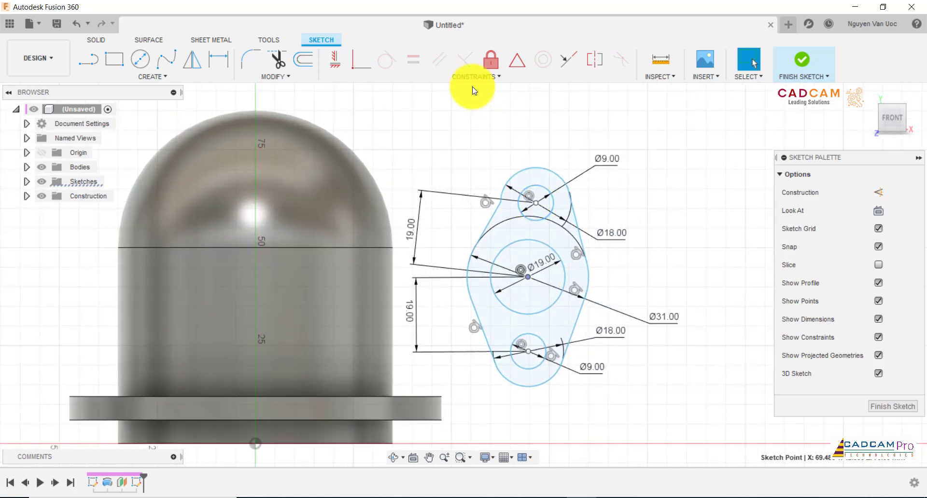
pyautogui.click(387, 60)
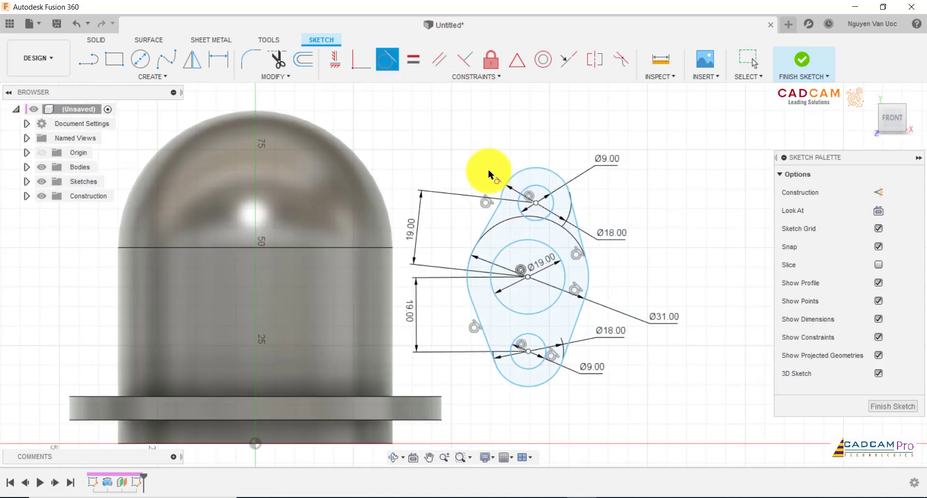
pyautogui.click(502, 189)
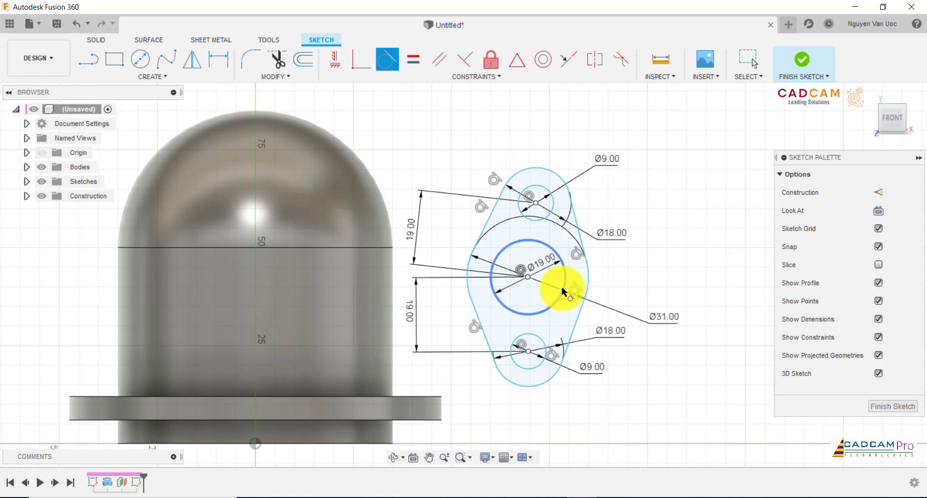
pyautogui.press('Escape')
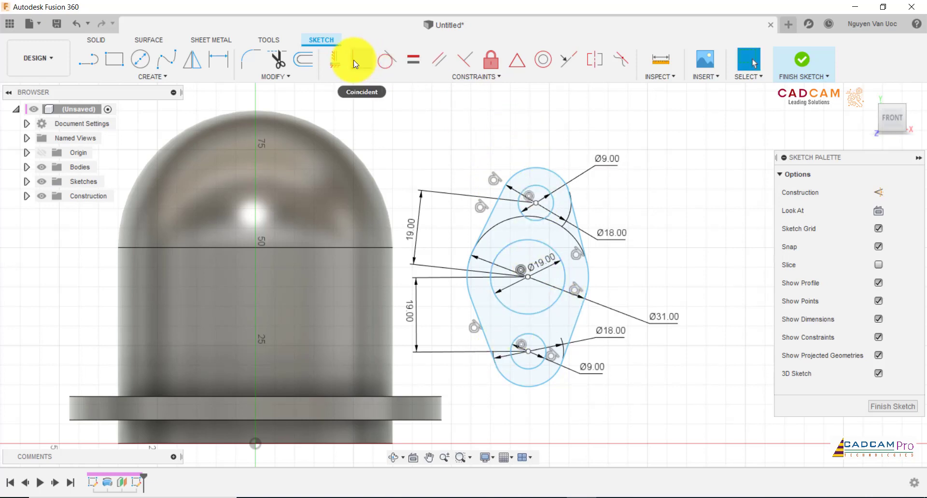
# - Align the top circle's centre vertically with the middle centre, then slide the sketch over the dome
pyautogui.click(534, 204)
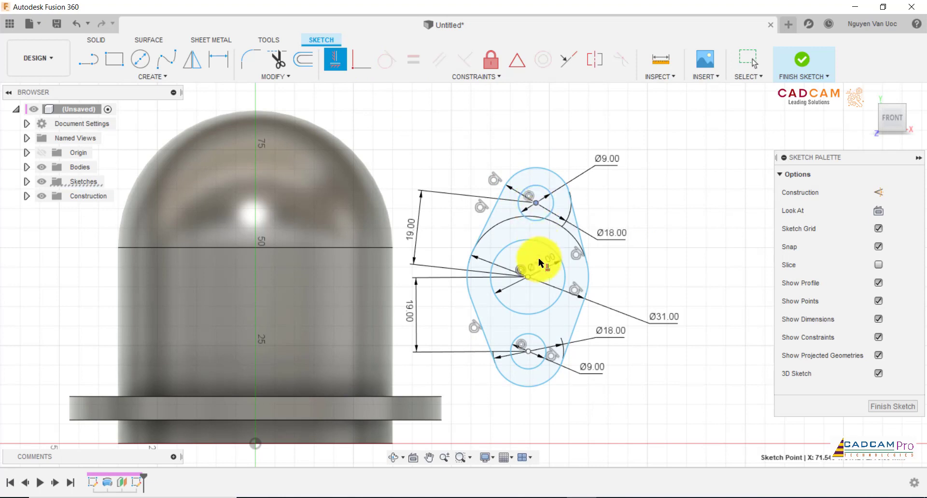
pyautogui.click(529, 279)
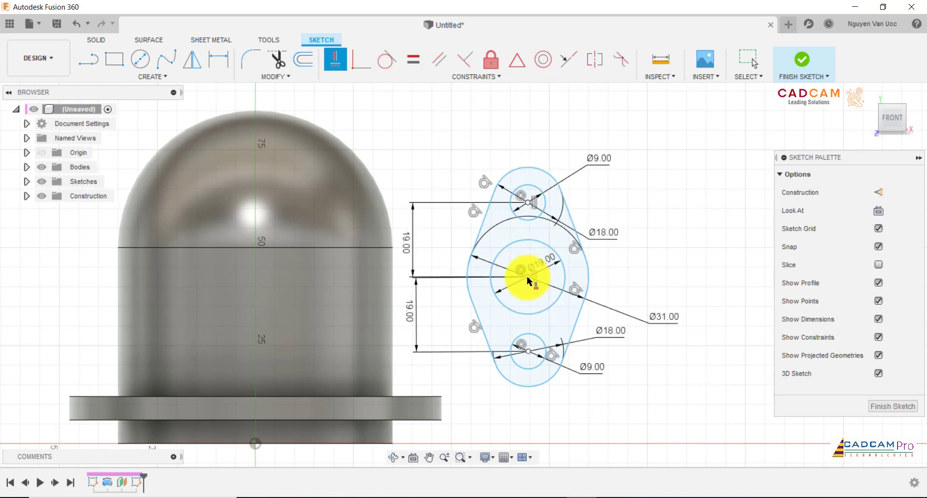
pyautogui.press('Escape')
pyautogui.scroll(-2, 531, 161)
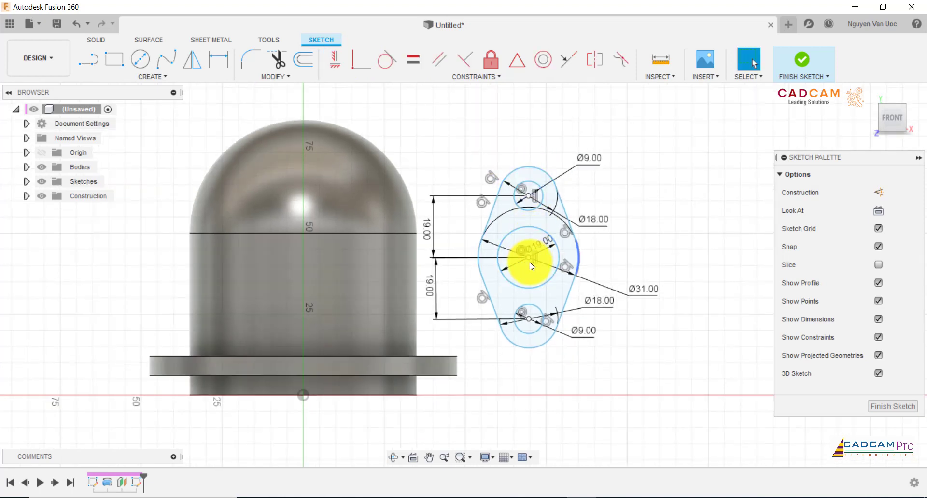
pyautogui.moveTo(531, 262)
pyautogui.mouseDown()
pyautogui.moveTo(310, 264)
pyautogui.moveTo(328, 253)
pyautogui.mouseUp()
pyautogui.scroll(-1, 493, 206)
pyautogui.scroll(2, 327, 197)
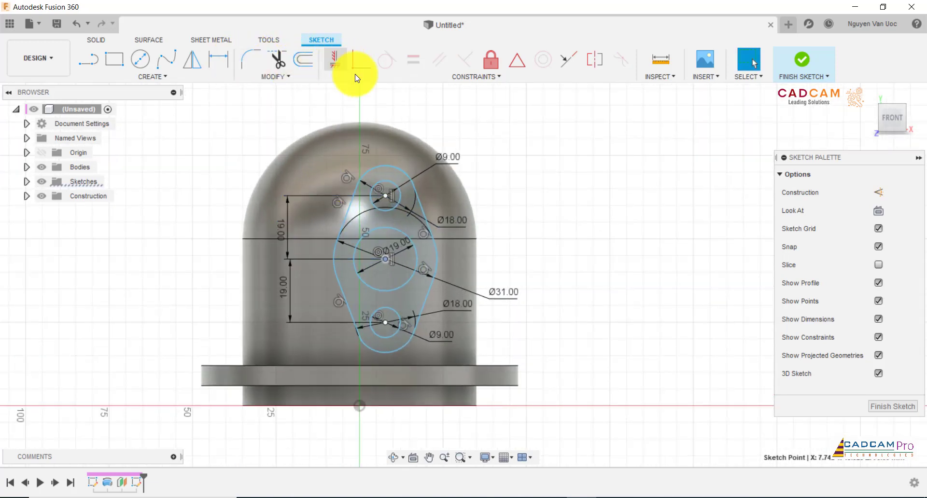
# - Constrain the sketch's centre point vertically above the origin
pyautogui.click(336, 61)
pyautogui.click(385, 259)
pyautogui.click(360, 405)
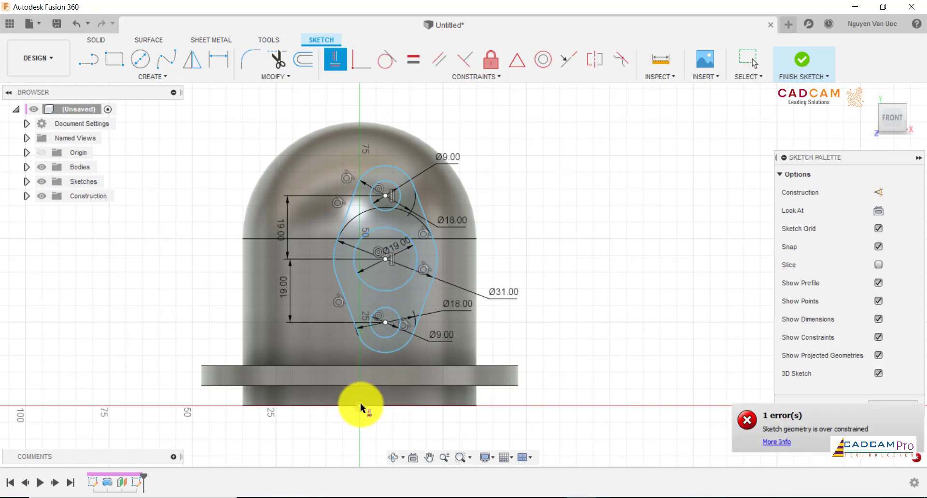
pyautogui.click(360, 405)
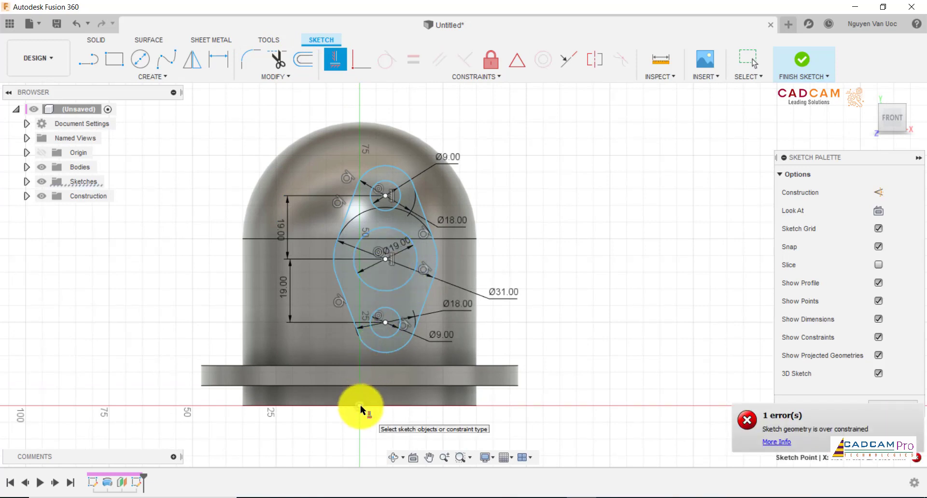
pyautogui.click(385, 260)
pyautogui.scroll(-2, 541, 265)
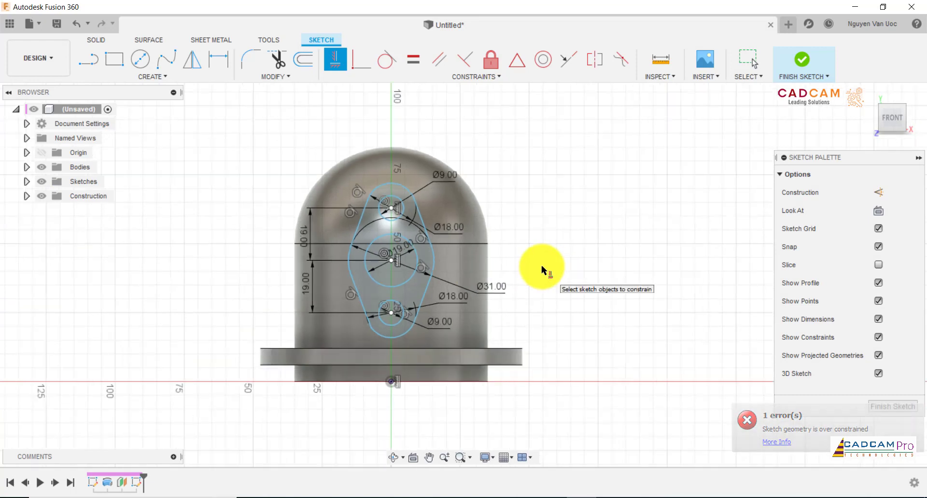
pyautogui.press('Escape')
pyautogui.scroll(2, 434, 234)
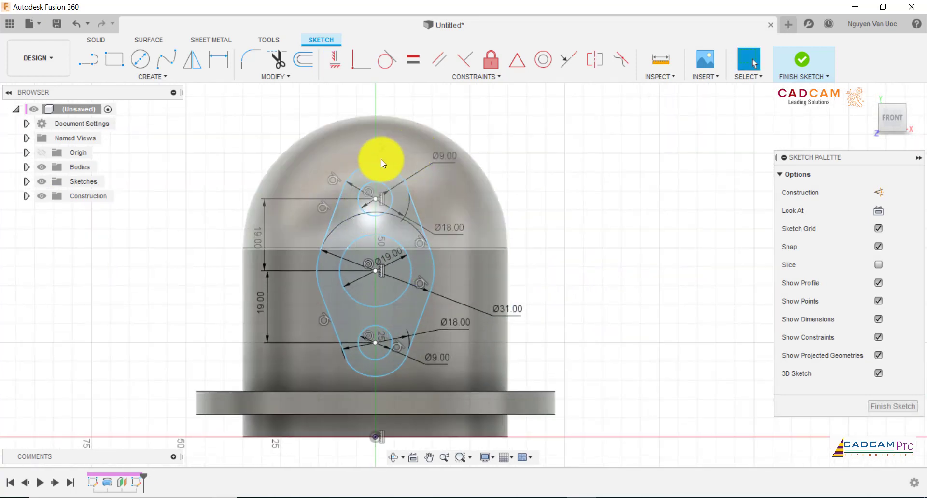
# - Project the dome face's edge into the sketch and break the projected line's link to the body
pyautogui.click(157, 77)
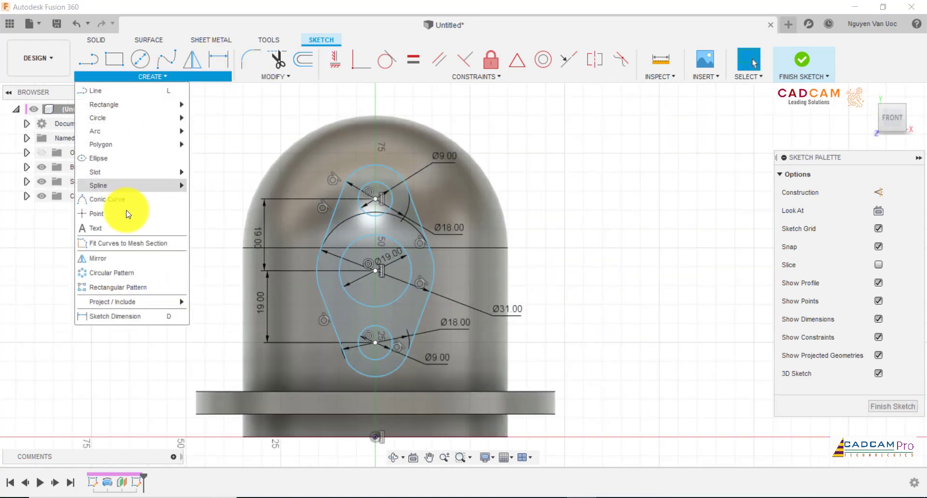
pyautogui.moveTo(112, 301)
pyautogui.click(270, 319)
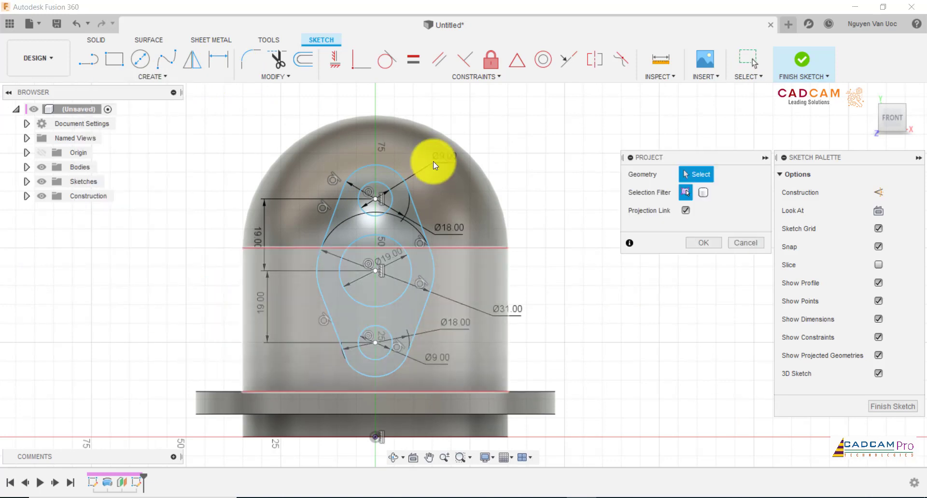
pyautogui.click(418, 126)
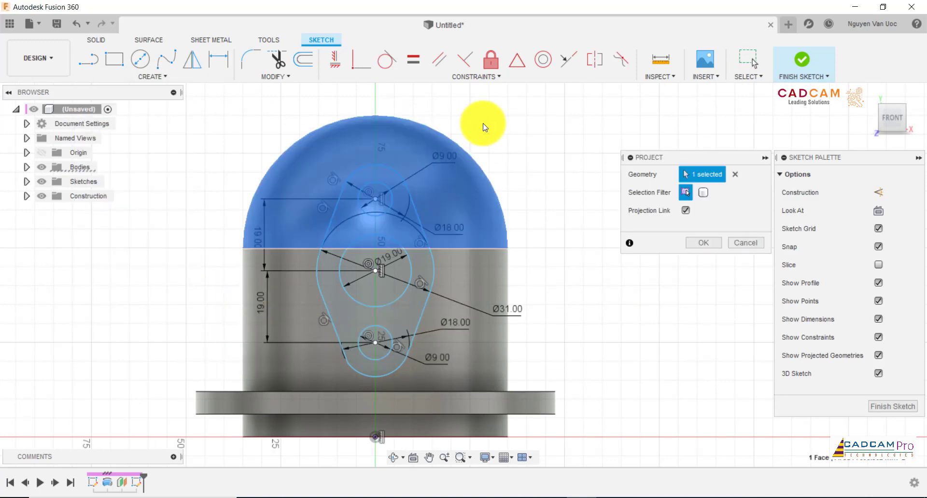
pyautogui.click(704, 244)
pyautogui.click(489, 248)
pyautogui.rightClick(603, 254)
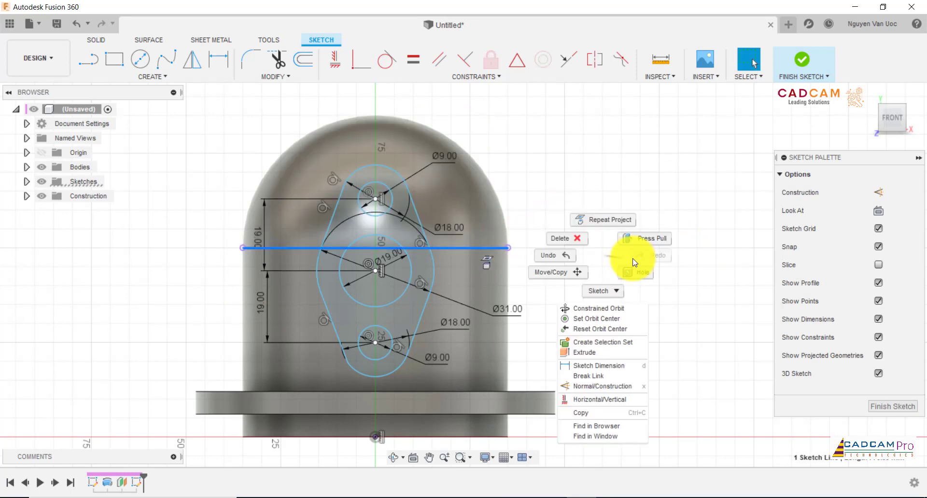
pyautogui.click(591, 376)
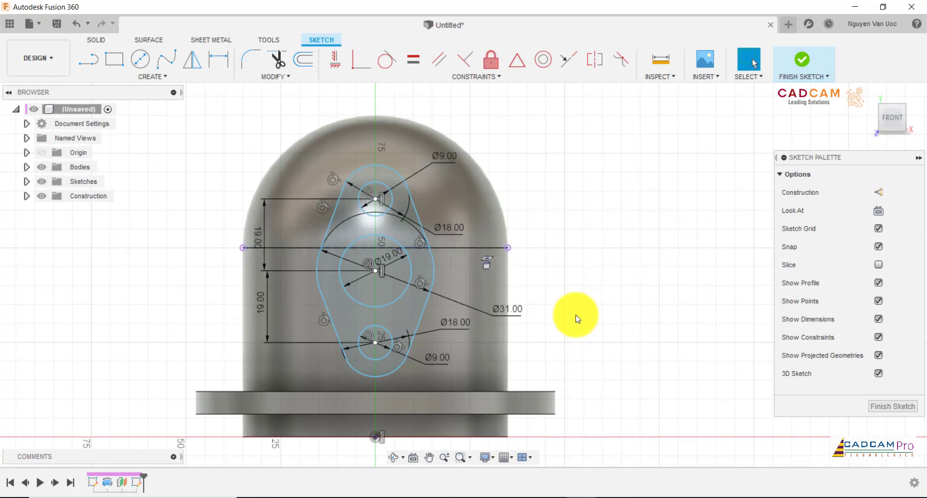
# - Expand the Sketches folder in the Browser after cancelling a dimension
pyautogui.scroll(-1, 563, 278)
pyautogui.click(220, 66)
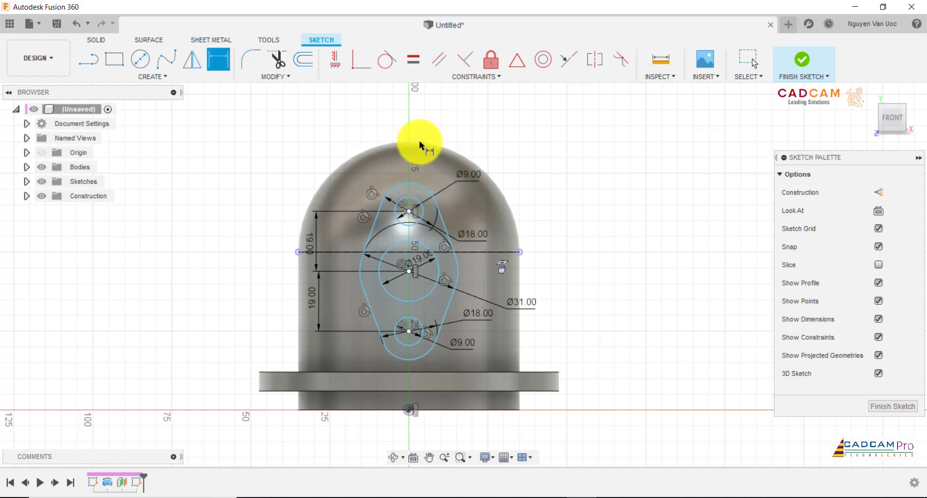
pyautogui.press('Escape')
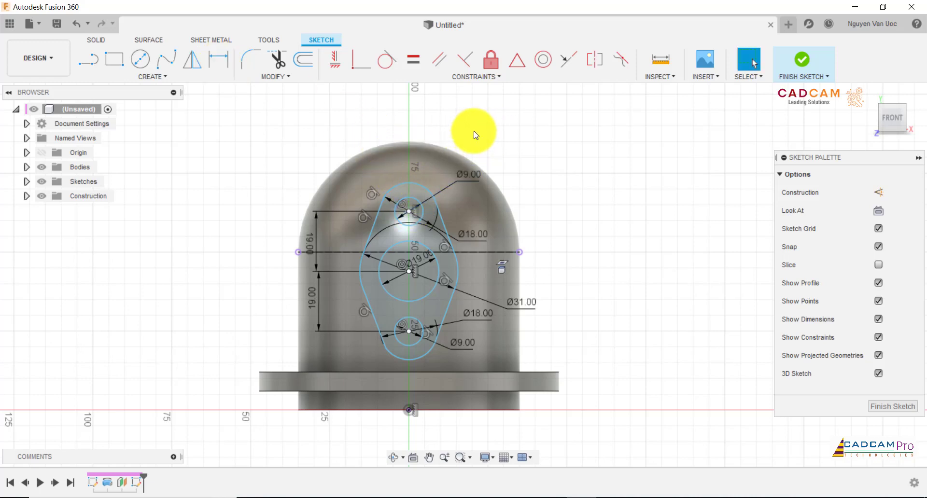
pyautogui.click(26, 182)
# - Project the dome's outer arc into the boss sketch
pyautogui.click(54, 199)
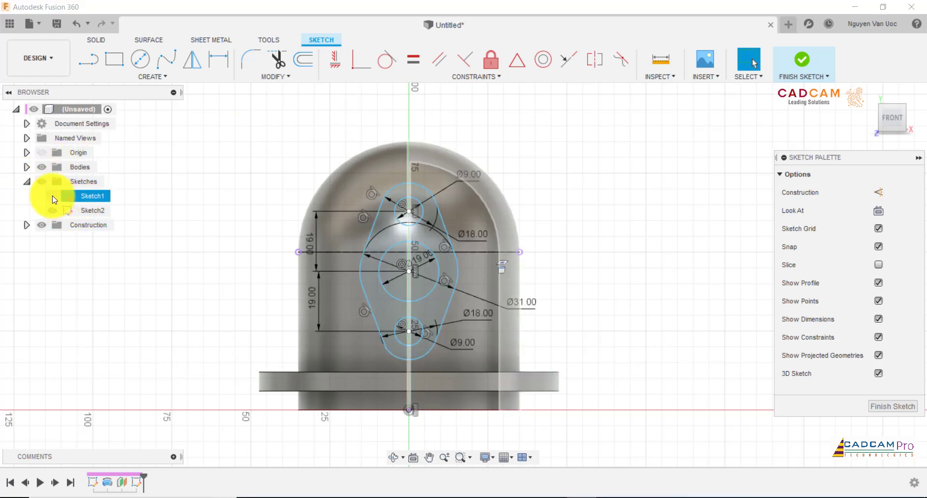
pyautogui.click(320, 128)
pyautogui.scroll(2, 430, 121)
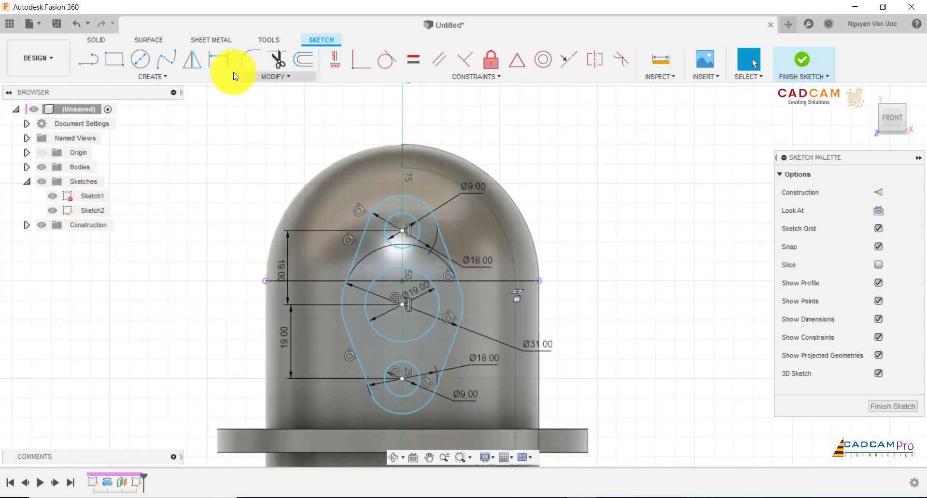
pyautogui.click(154, 77)
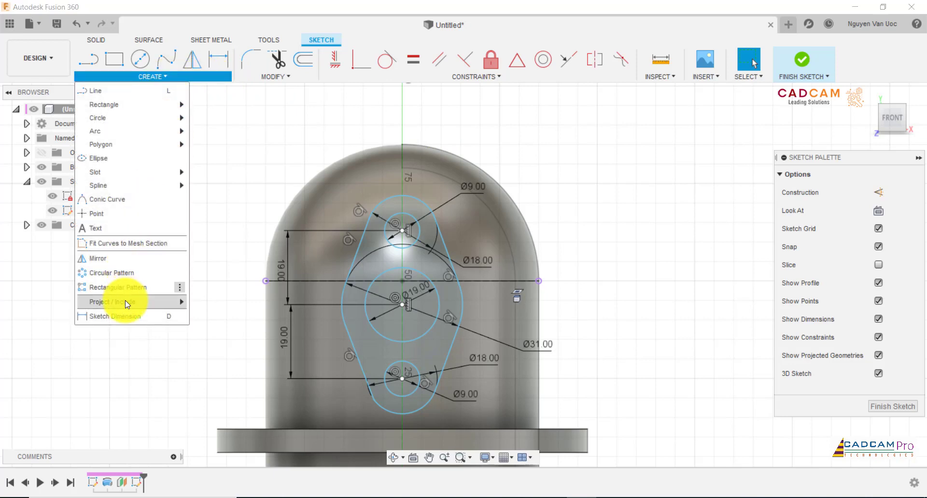
pyautogui.moveTo(116, 302)
pyautogui.click(210, 305)
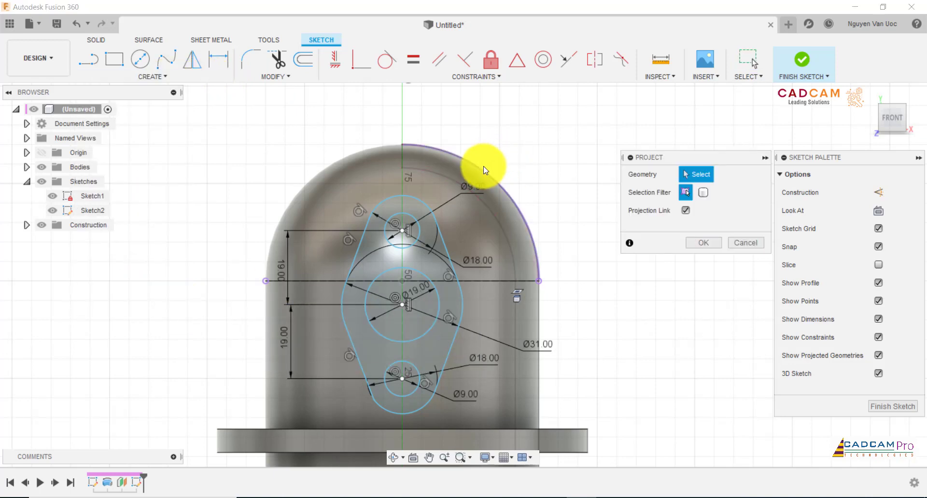
pyautogui.click(485, 170)
pyautogui.click(700, 243)
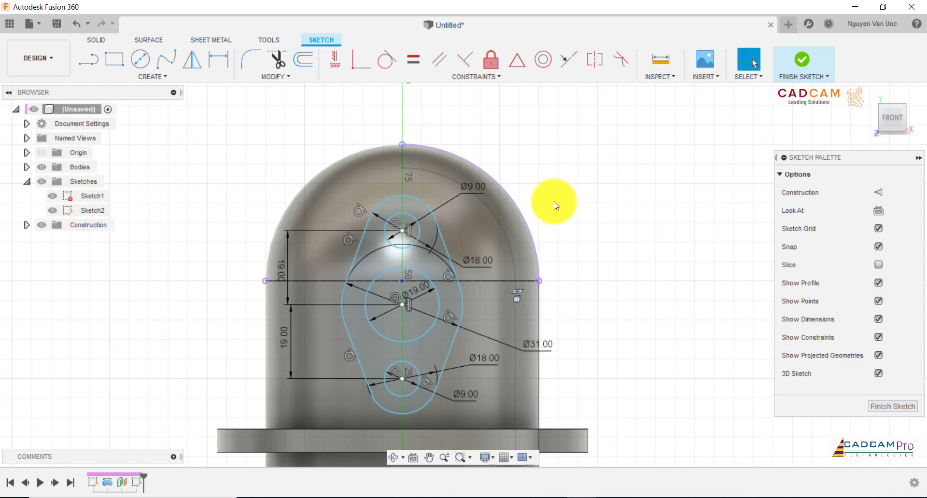
# - Make the projected dome arc construction geometry and constrain the outline's top arc tangent to it
pyautogui.click(524, 222)
pyautogui.rightClick(579, 222)
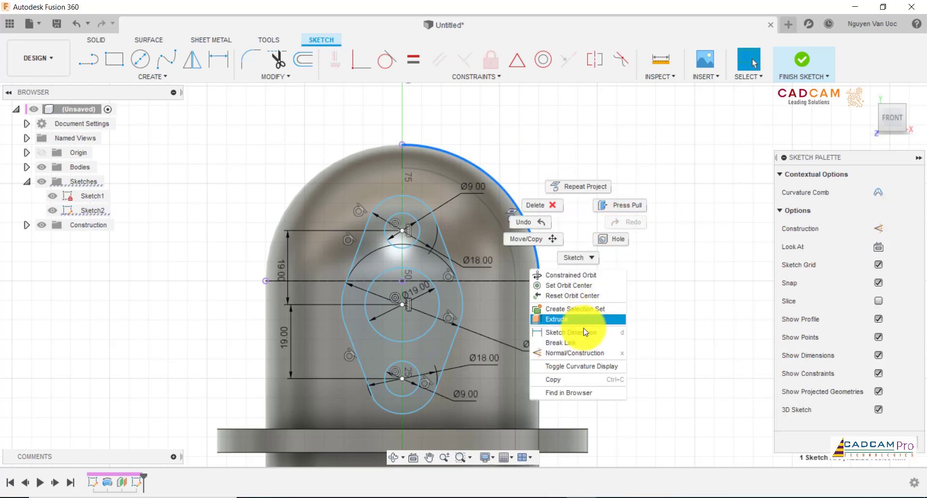
pyautogui.click(578, 353)
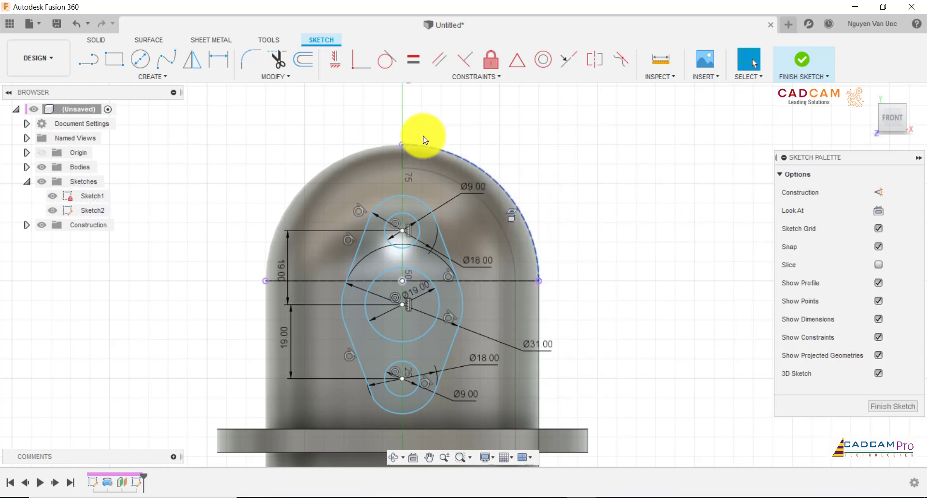
pyautogui.click(385, 61)
pyautogui.click(416, 200)
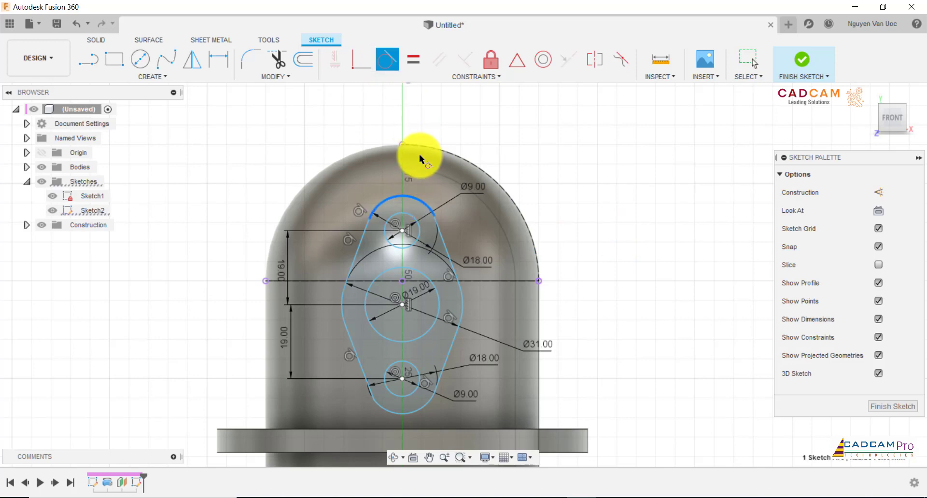
pyautogui.click(421, 148)
# - Add a driven dimension to the boss outline's lower arc
pyautogui.scroll(-2, 609, 216)
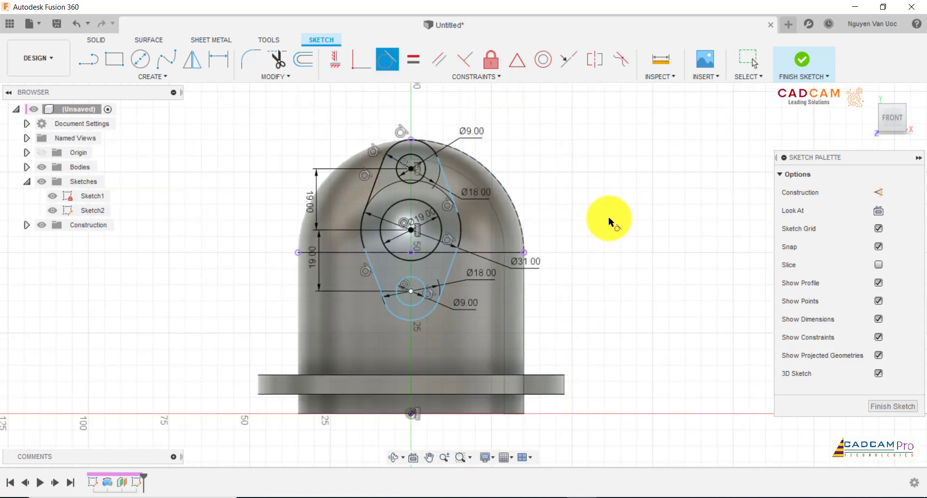
pyautogui.press('Escape')
pyautogui.scroll(-2, 614, 232)
pyautogui.scroll(1, 582, 235)
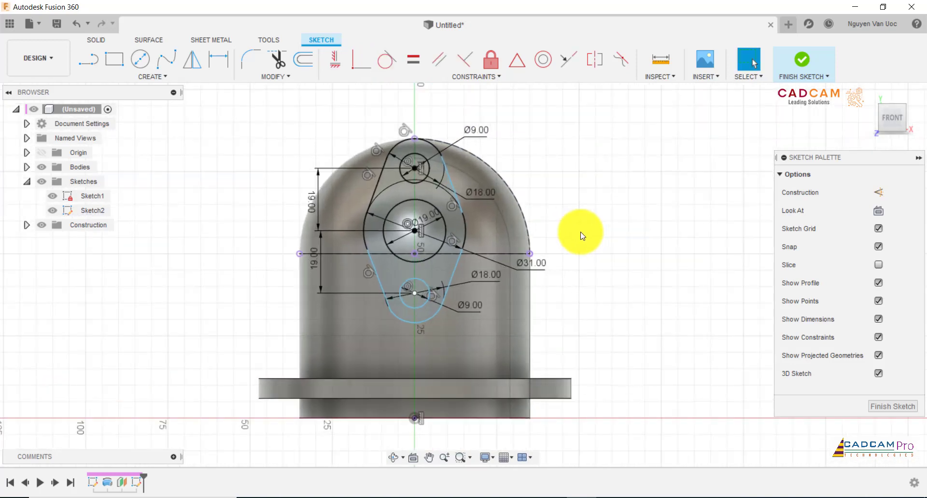
pyautogui.click(222, 61)
pyautogui.click(447, 350)
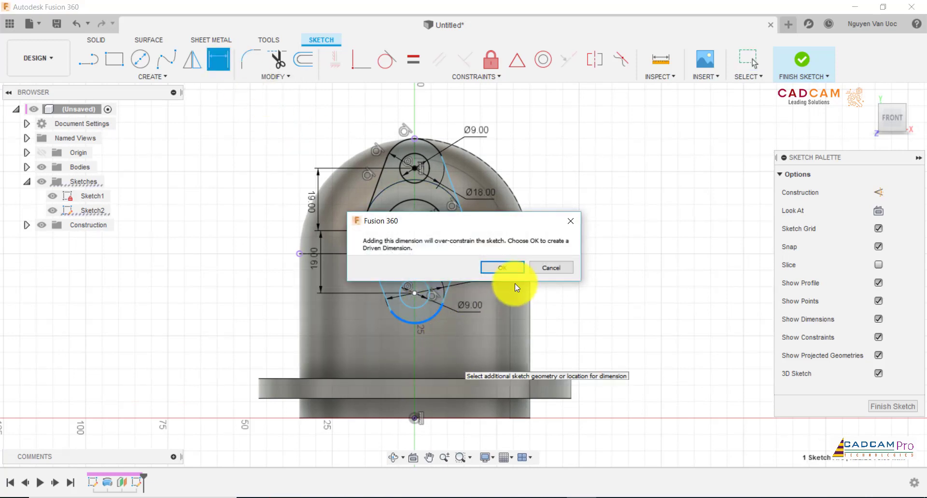
pyautogui.click(499, 269)
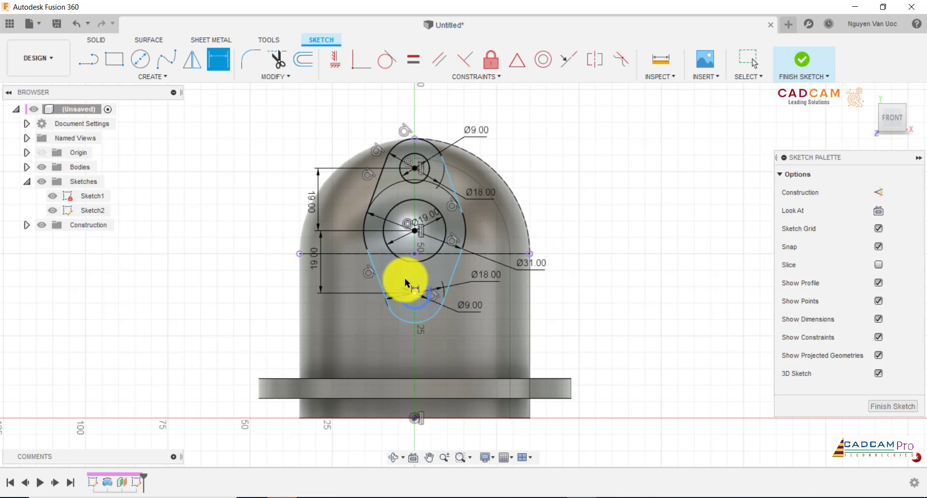
# - Make the bottom arc tangent to the left side line and the lower outline
pyautogui.scroll(1, 393, 269)
pyautogui.click(385, 61)
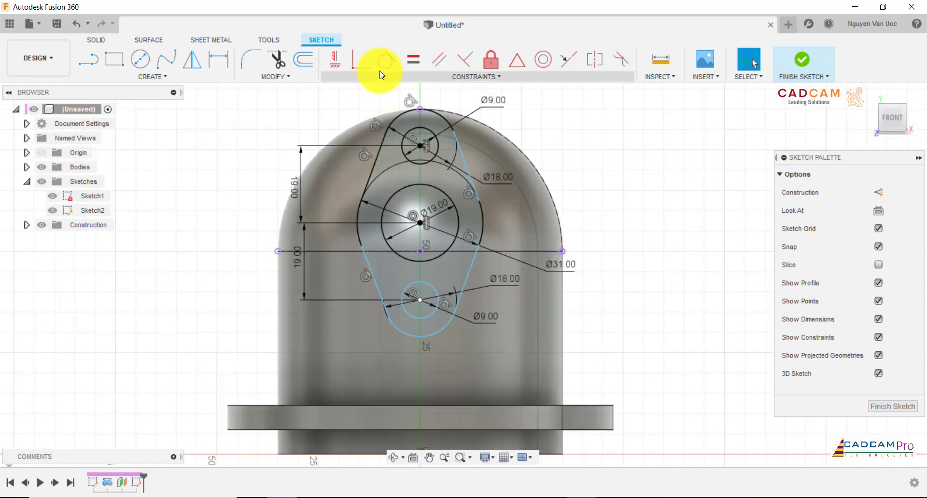
pyautogui.click(376, 290)
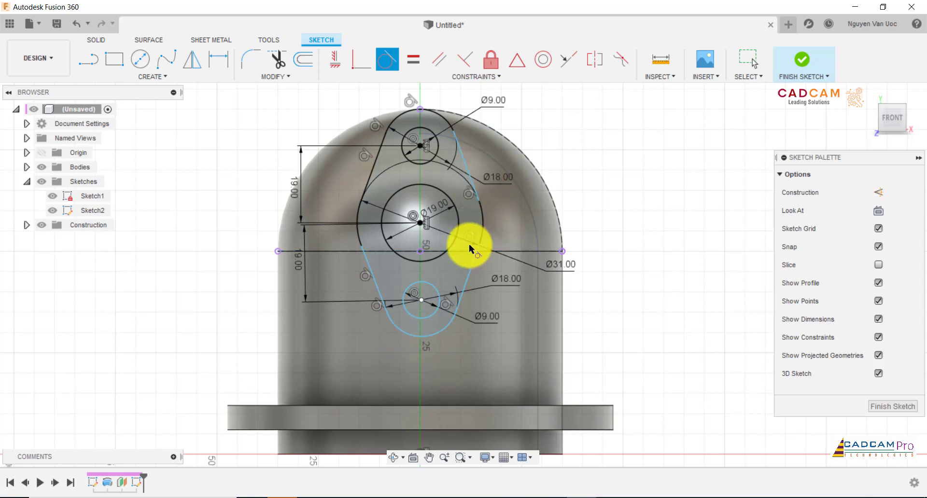
pyautogui.click(468, 265)
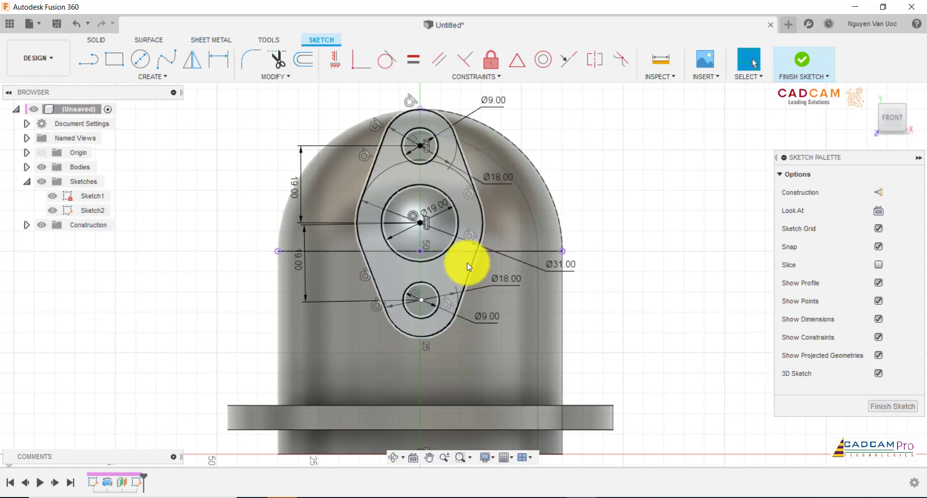
pyautogui.click(467, 262)
# - Align the upper hole centre vertically with the lower hole centre
pyautogui.click(340, 67)
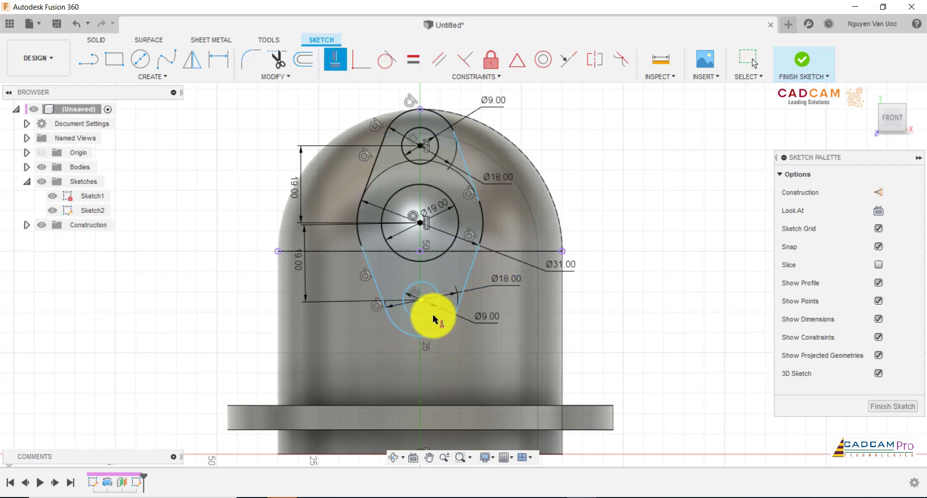
pyautogui.click(422, 301)
pyautogui.click(420, 223)
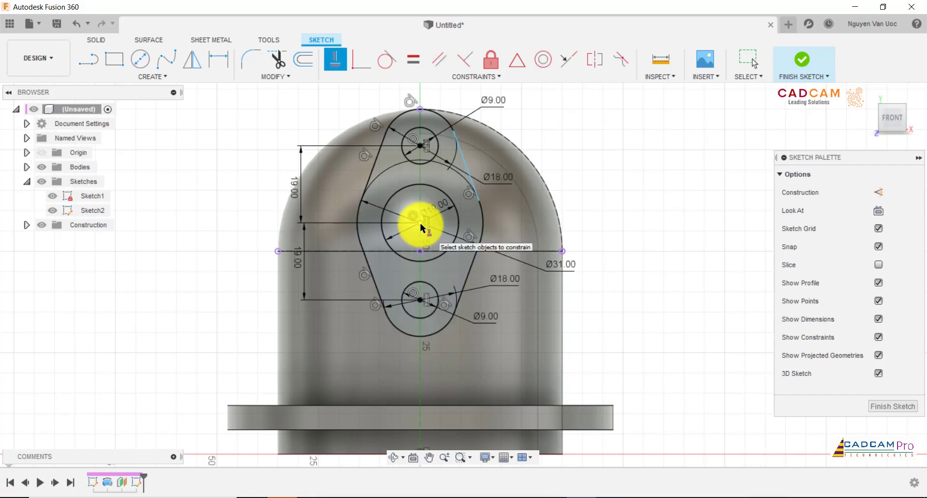
pyautogui.press('Escape')
# - Make the right slanted side line tangent to the top Ø18 arc
pyautogui.scroll(5, 472, 126)
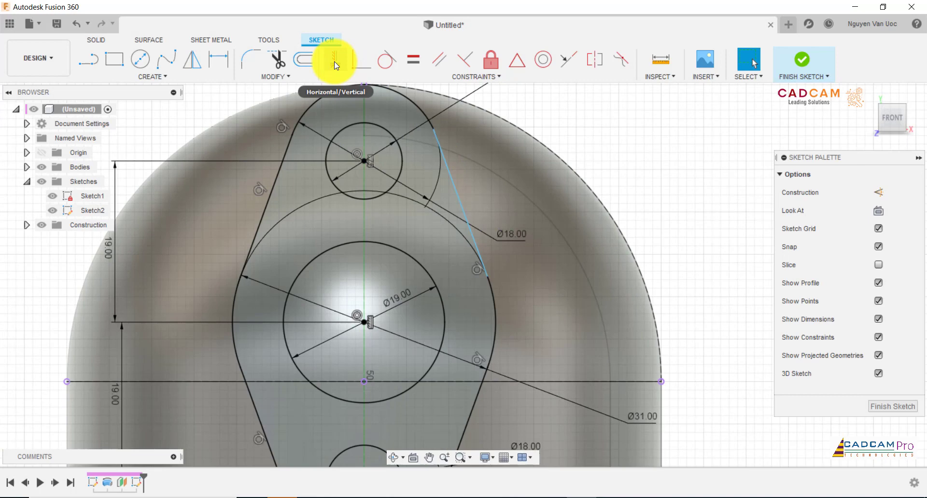
pyautogui.click(387, 59)
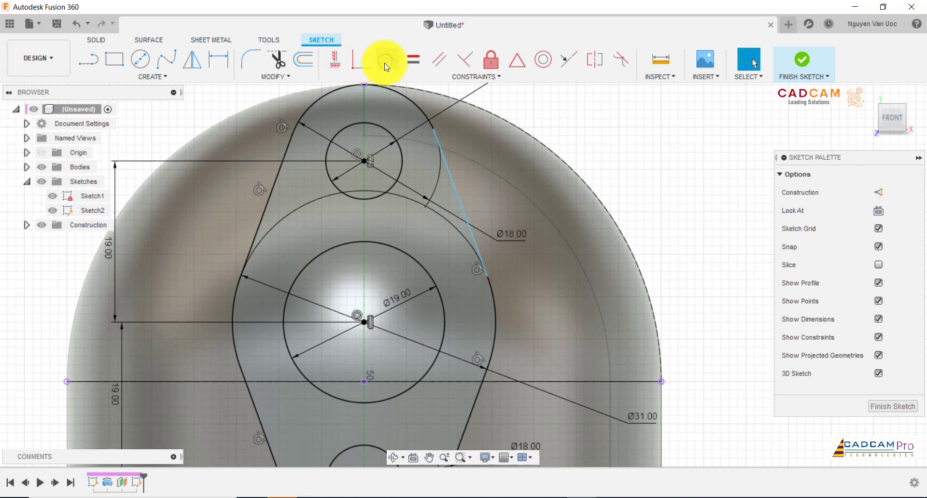
pyautogui.click(449, 165)
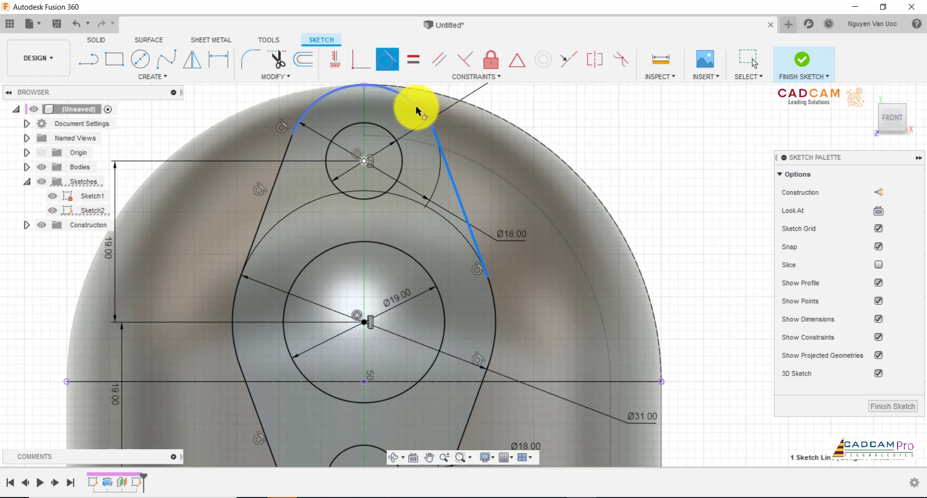
pyautogui.click(420, 108)
pyautogui.scroll(-5, 501, 169)
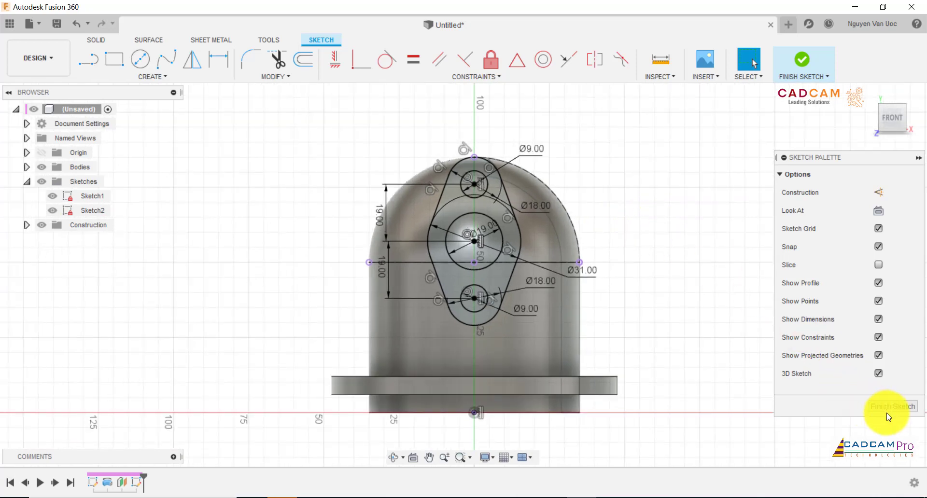
# - Finish the sketch and select the boss outline and both hole regions for extrusion
pyautogui.click(892, 407)
pyautogui.keyDown('shift'); pyautogui.moveTo(635, 257); pyautogui.dragTo(602, 251, button='middle'); pyautogui.keyUp('shift')
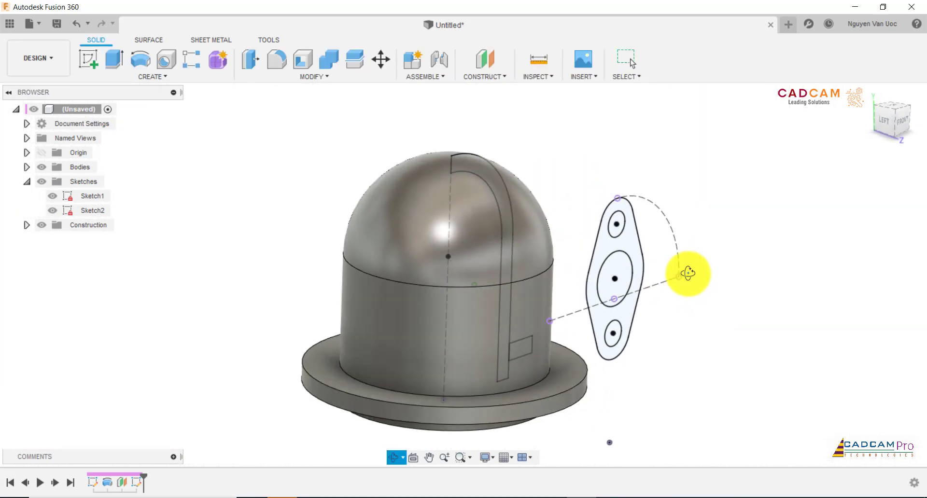
pyautogui.click(115, 60)
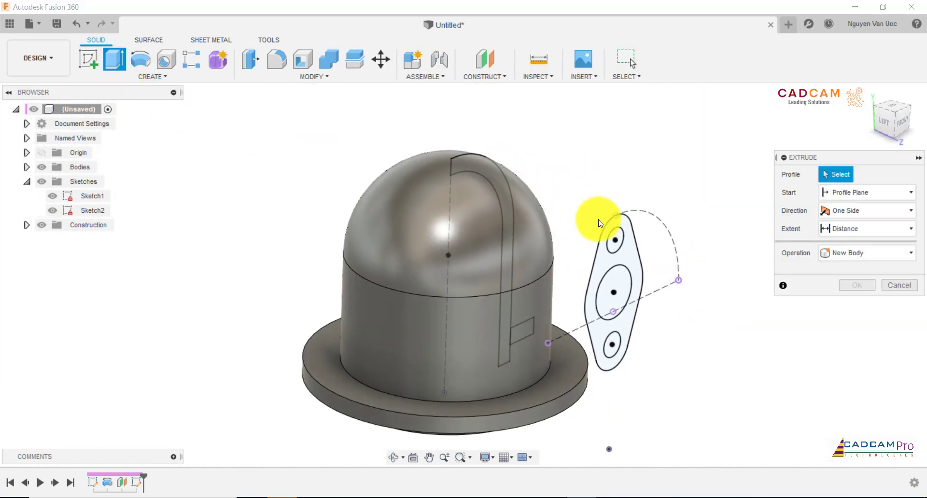
pyautogui.click(624, 256)
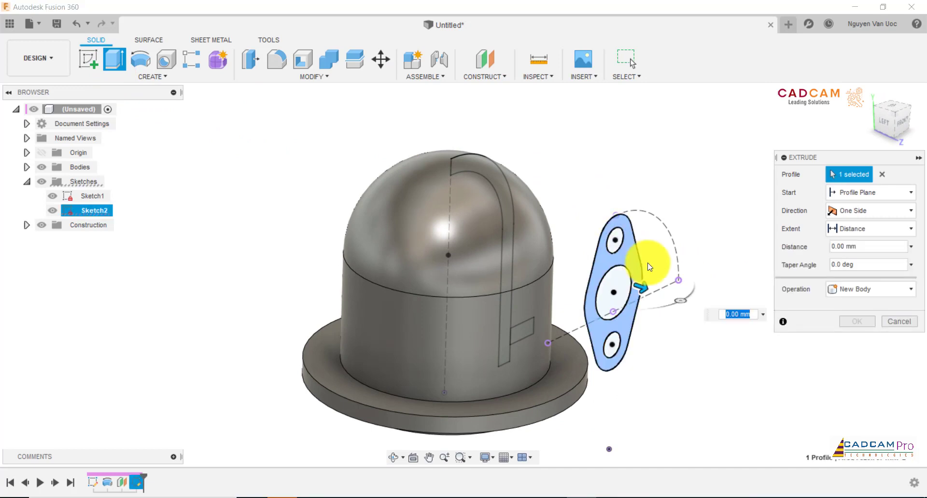
pyautogui.scroll(2, 662, 276)
pyautogui.scroll(2, 669, 281)
pyautogui.click(570, 210)
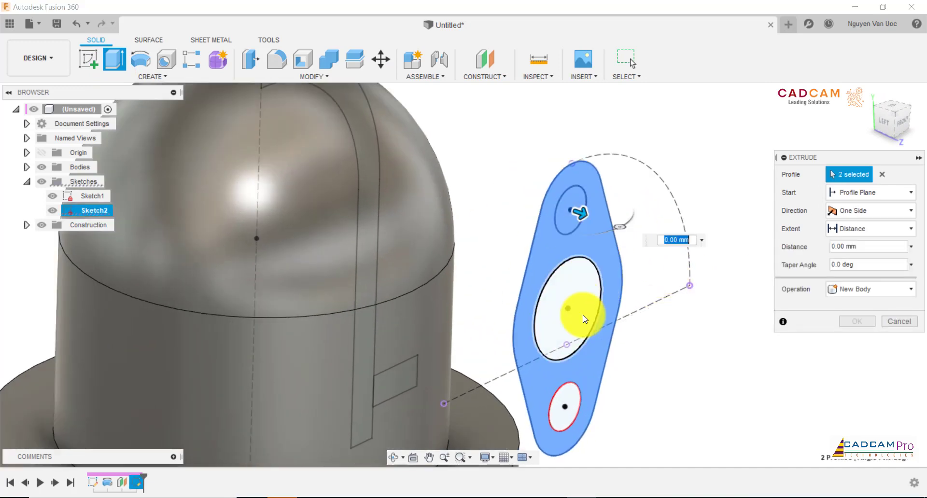
pyautogui.click(581, 421)
pyautogui.scroll(-3, 672, 362)
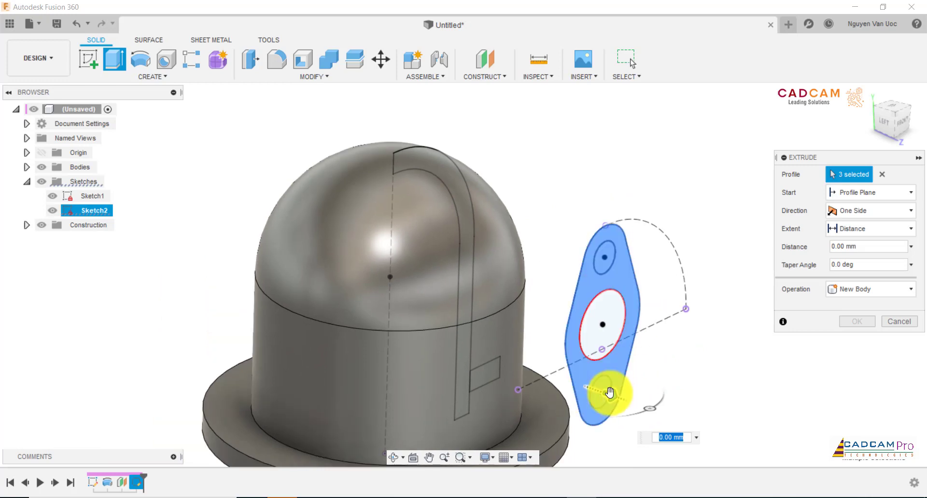
# - Extrude one side only, with the To Object extent stopping at the dome
pyautogui.moveTo(601, 390); pyautogui.dragTo(575, 349)
pyautogui.click(845, 211)
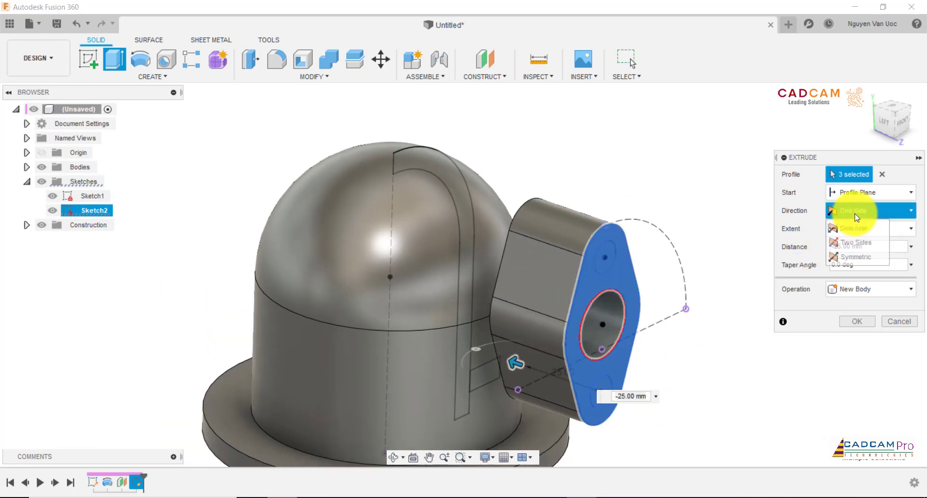
pyautogui.click(819, 164)
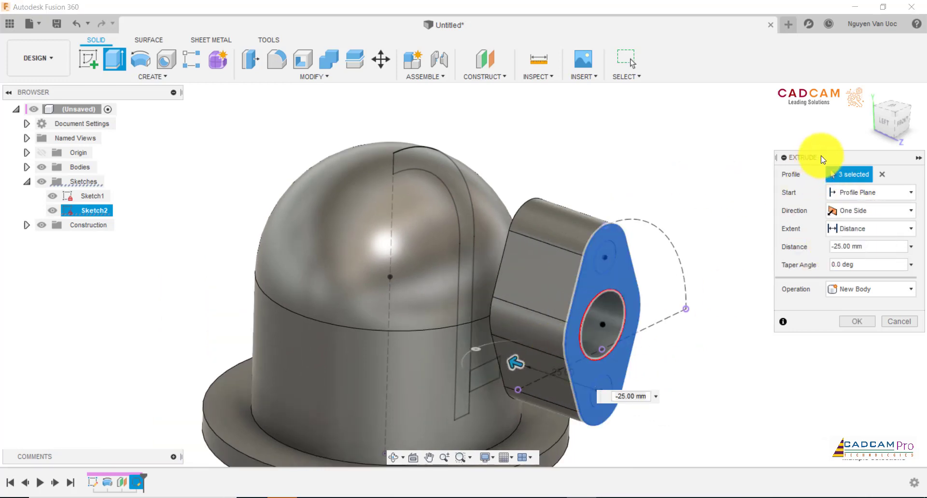
pyautogui.click(862, 229)
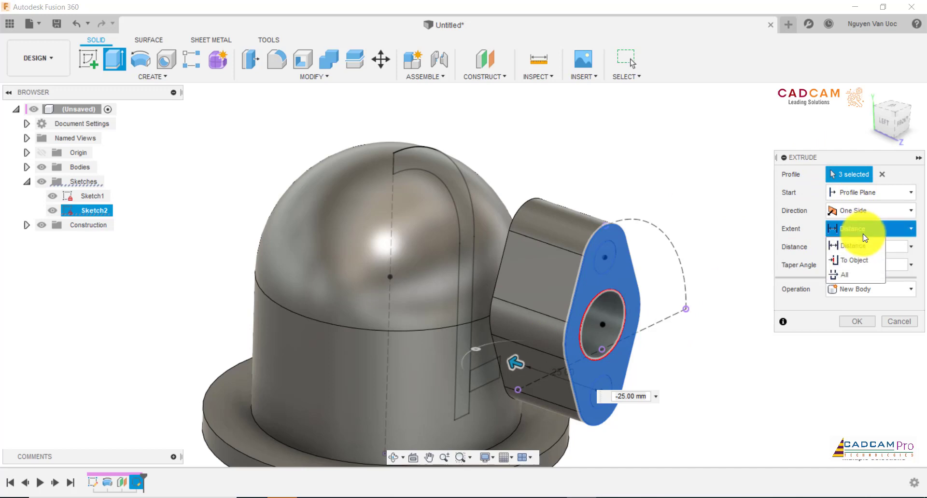
pyautogui.click(853, 260)
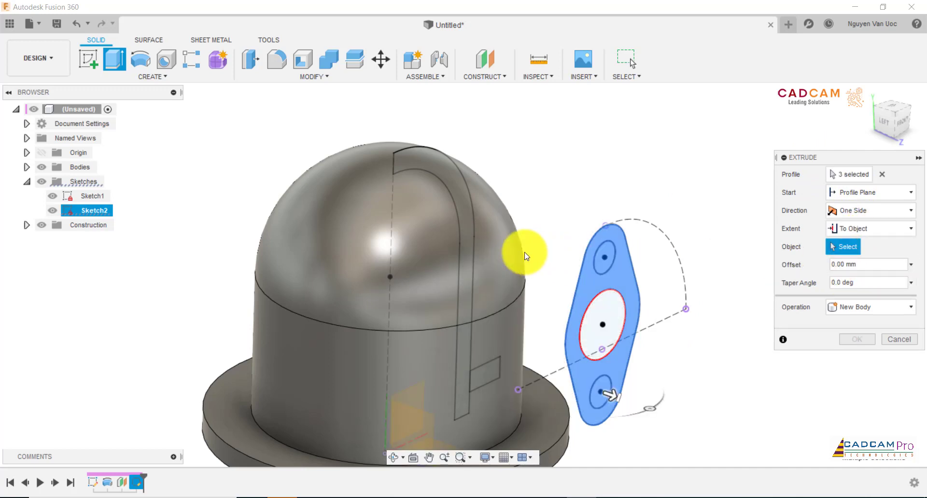
pyautogui.click(507, 253)
# - Change the operation from Cut to Join and create the boss extrusion
pyautogui.moveTo(538, 201)
pyautogui.keyDown('shift'); pyautogui.mouseDown(button='middle')
pyautogui.moveTo(607, 159)
pyautogui.moveTo(647, 201)
pyautogui.mouseUp(button='middle'); pyautogui.keyUp('shift')
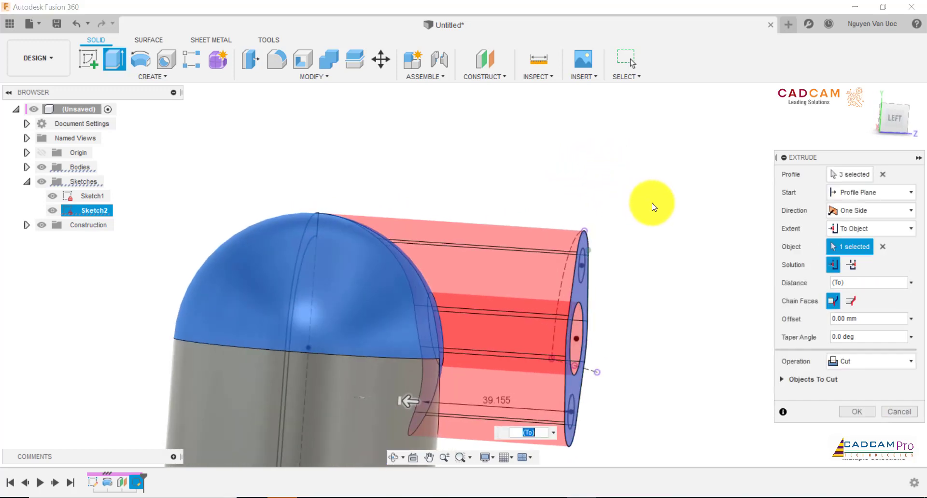
pyautogui.click(839, 321)
pyautogui.click(859, 361)
pyautogui.click(846, 374)
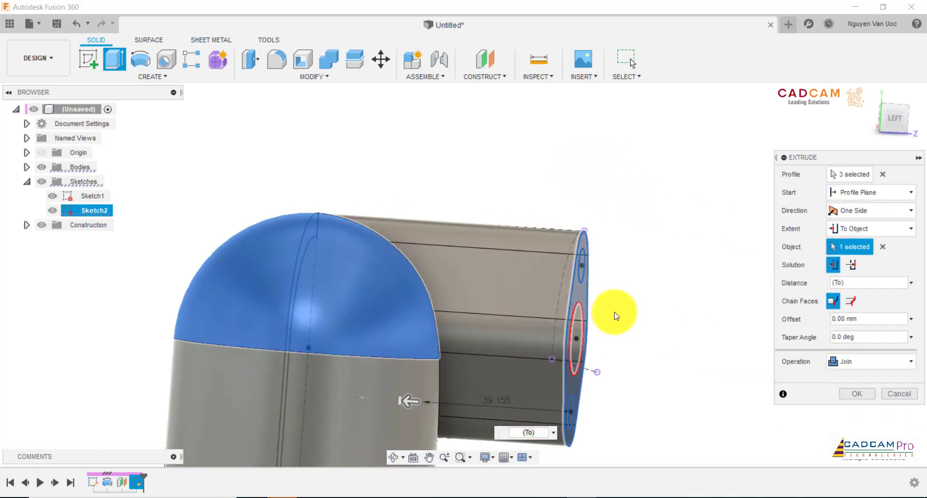
pyautogui.moveTo(642, 284)
pyautogui.keyDown('shift'); pyautogui.mouseDown(button='middle')
pyautogui.moveTo(590, 275)
pyautogui.moveTo(553, 243)
pyautogui.moveTo(508, 275)
pyautogui.moveTo(404, 263)
pyautogui.mouseUp(button='middle'); pyautogui.keyUp('shift')
pyautogui.scroll(2, 399, 261)
pyautogui.scroll(-3, 460, 269)
pyautogui.scroll(-3, 629, 346)
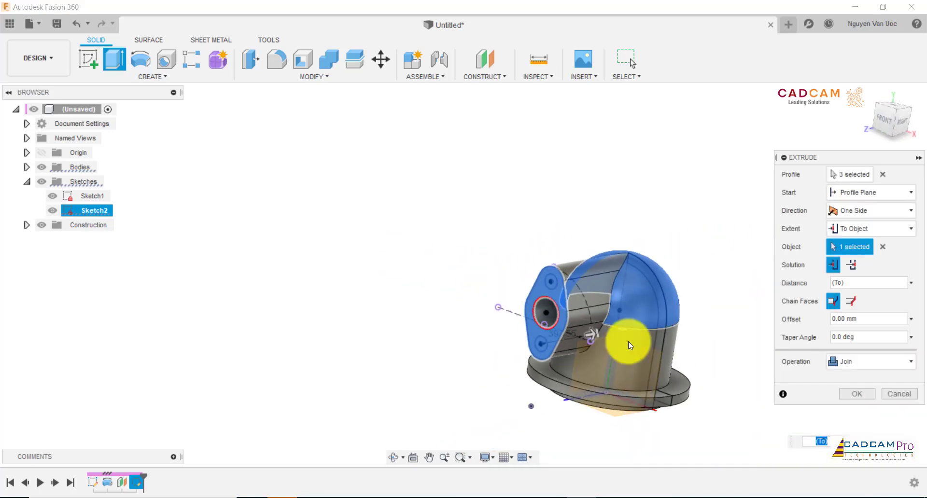
pyautogui.click(857, 395)
# - Place a fixed-distance hole on the boss end face at the upper small circle's centre
pyautogui.moveTo(834, 378)
pyautogui.keyDown('shift'); pyautogui.mouseDown(button='middle')
pyautogui.moveTo(689, 262)
pyautogui.moveTo(703, 232)
pyautogui.moveTo(690, 263)
pyautogui.moveTo(654, 291)
pyautogui.mouseUp(button='middle'); pyautogui.keyUp('shift')
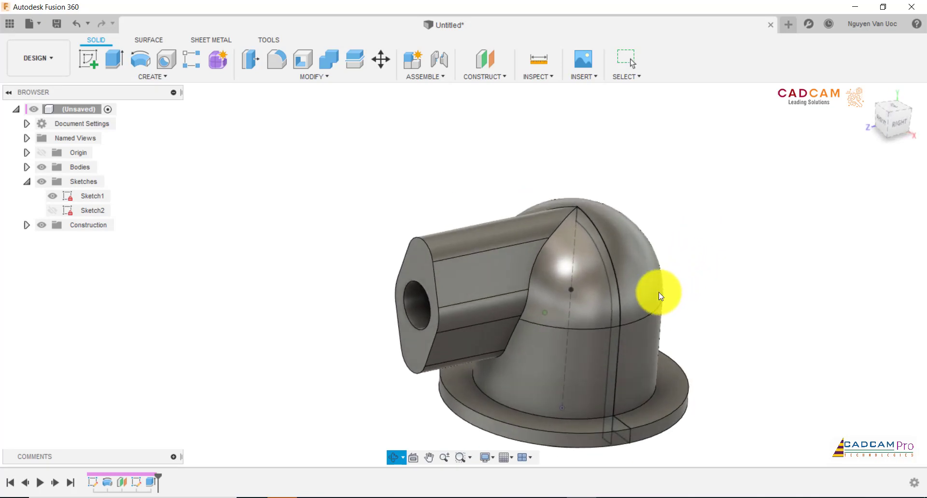
pyautogui.click(166, 59)
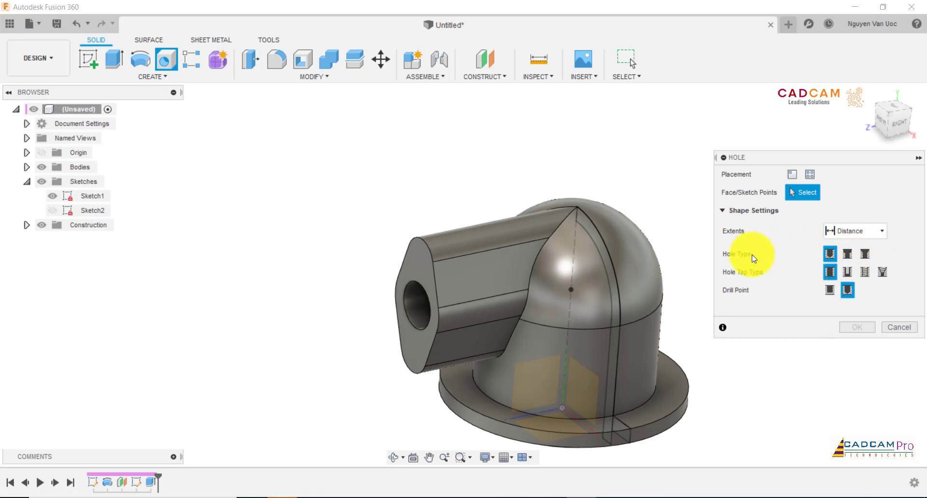
pyautogui.click(853, 236)
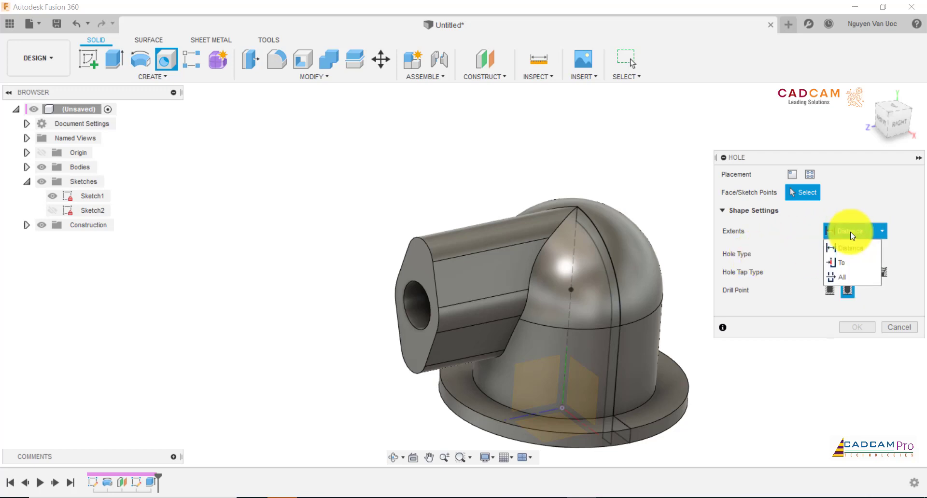
pyautogui.click(853, 205)
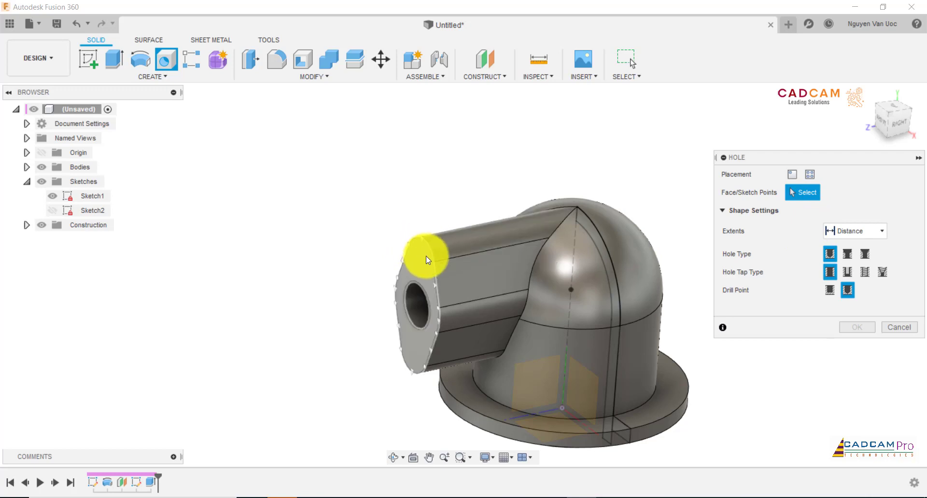
pyautogui.scroll(3, 425, 258)
pyautogui.scroll(2, 439, 256)
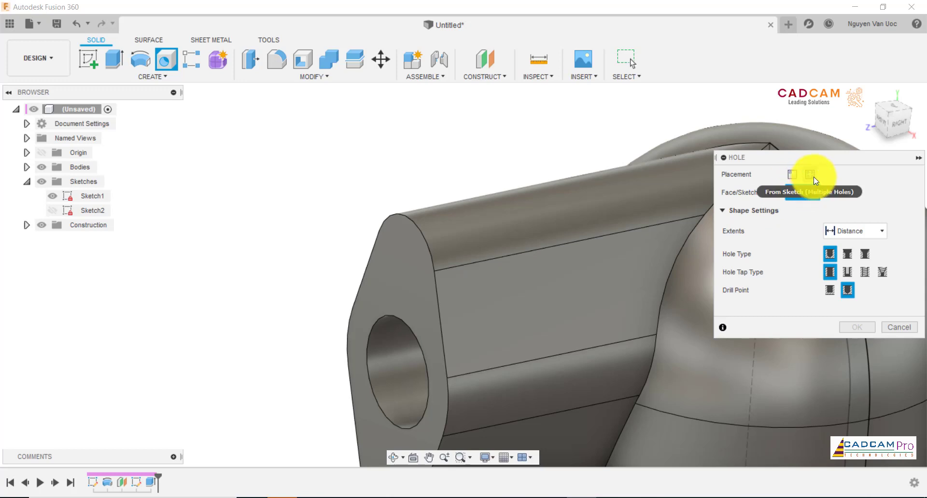
pyautogui.scroll(-3, 575, 237)
pyautogui.scroll(-3, 575, 237)
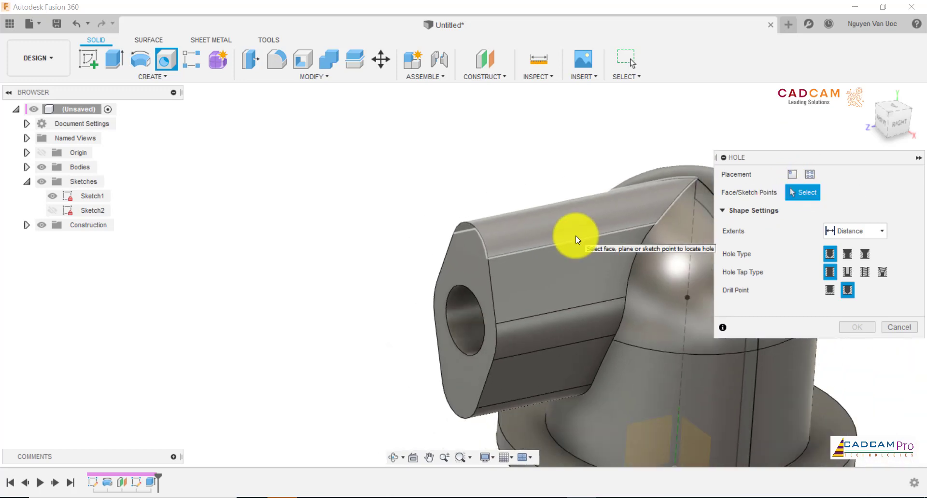
pyautogui.click(467, 244)
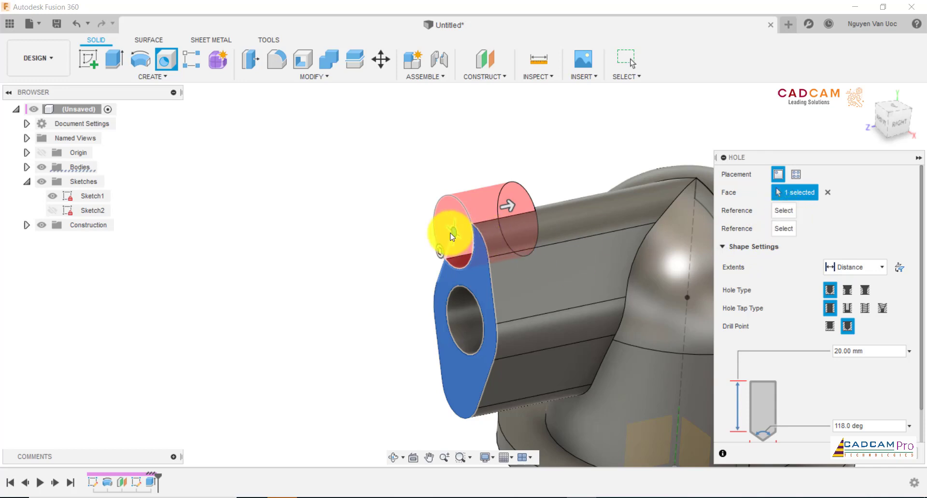
pyautogui.click(466, 263)
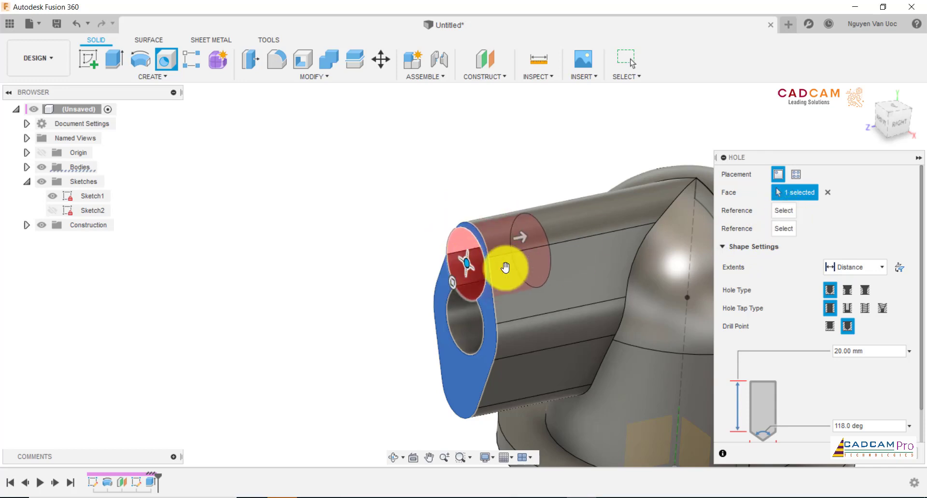
# - Set the upper hole to 25 mm deep and 9 mm diameter, then create it
pyautogui.moveTo(893, 351); pyautogui.dragTo(799, 350)
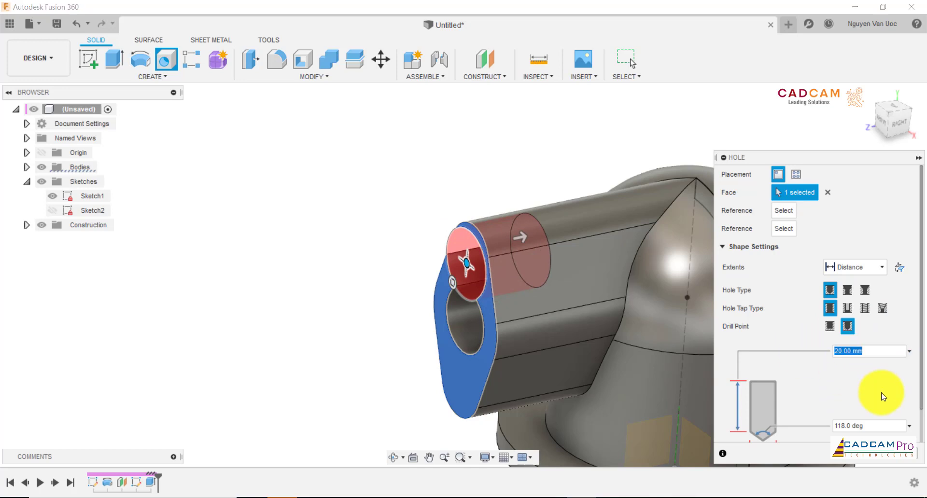
pyautogui.write('25')
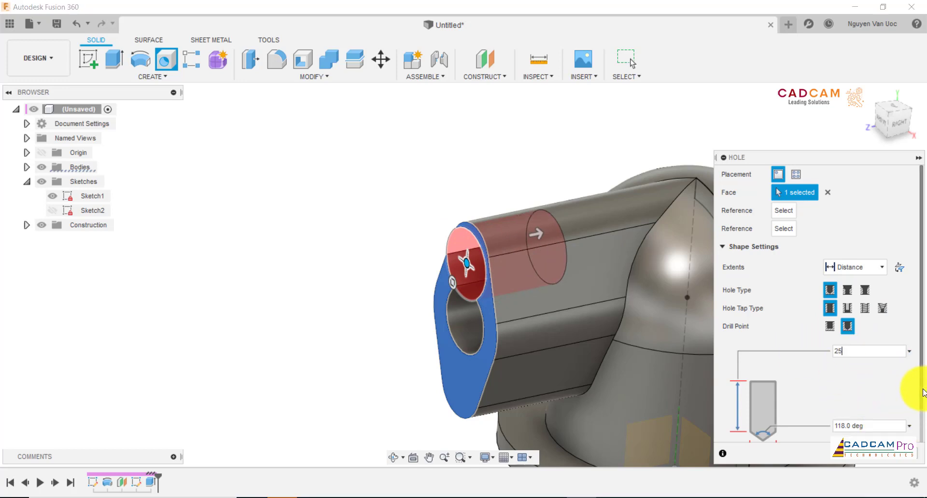
pyautogui.scroll(-1, 918, 407)
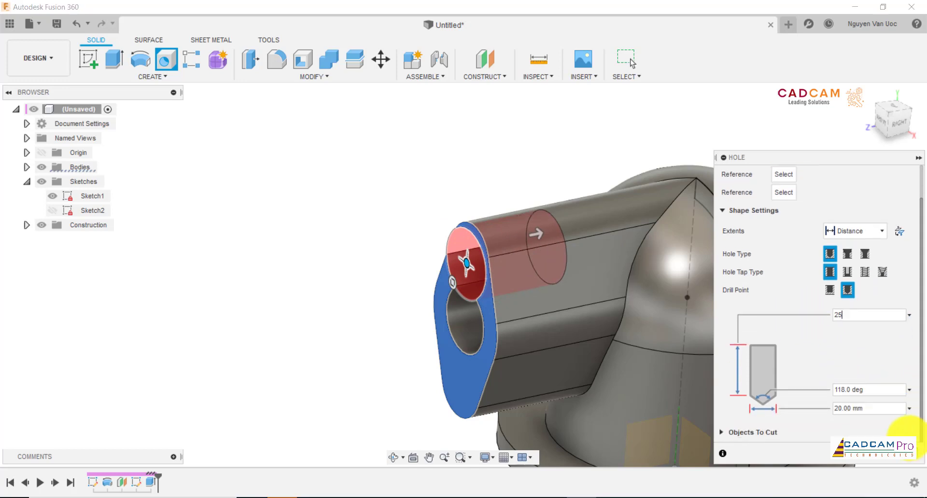
pyautogui.moveTo(876, 409); pyautogui.dragTo(793, 413)
pyautogui.write('9')
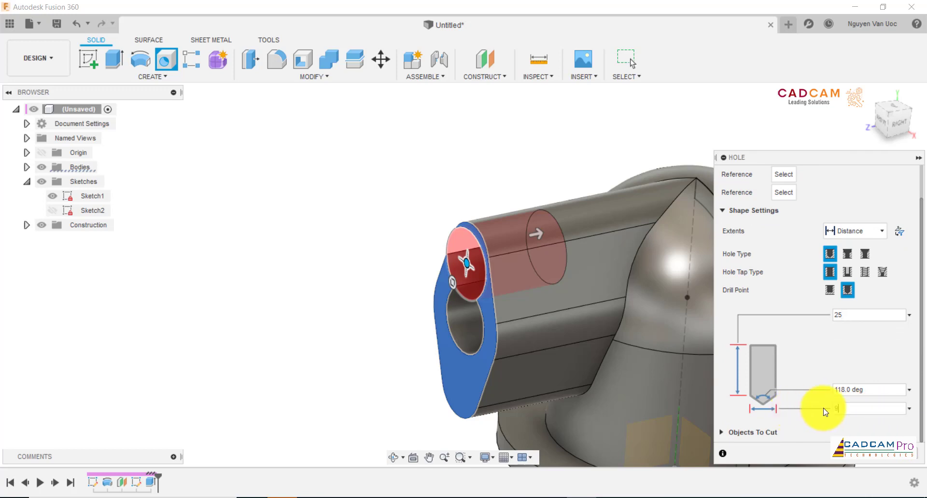
pyautogui.press('Tab')
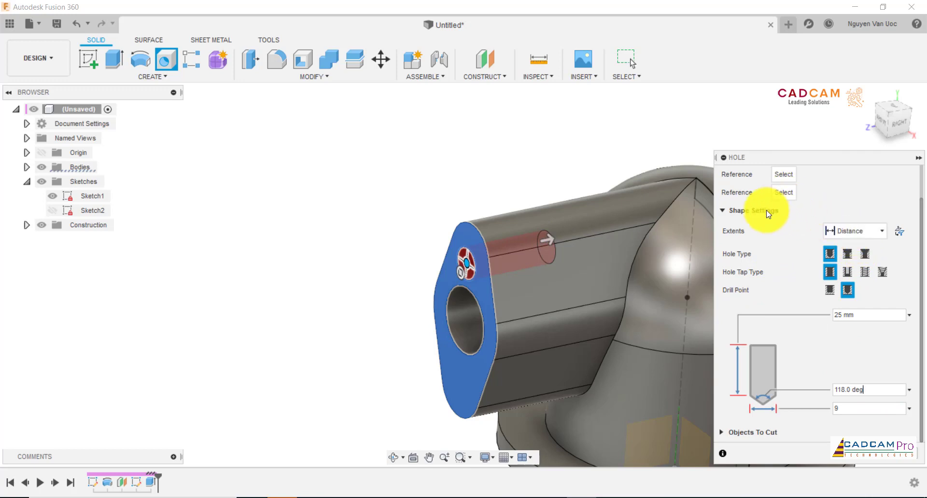
pyautogui.scroll(2, 472, 252)
pyautogui.scroll(2, 466, 269)
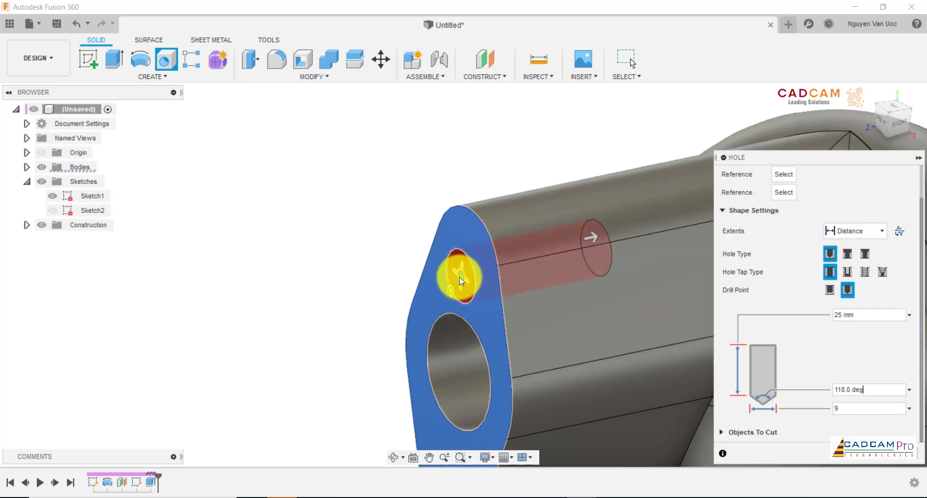
pyautogui.moveTo(461, 280)
pyautogui.keyDown('shift'); pyautogui.mouseDown(button='middle')
pyautogui.moveTo(472, 209)
pyautogui.moveTo(468, 263)
pyautogui.mouseUp(button='middle'); pyautogui.keyUp('shift')
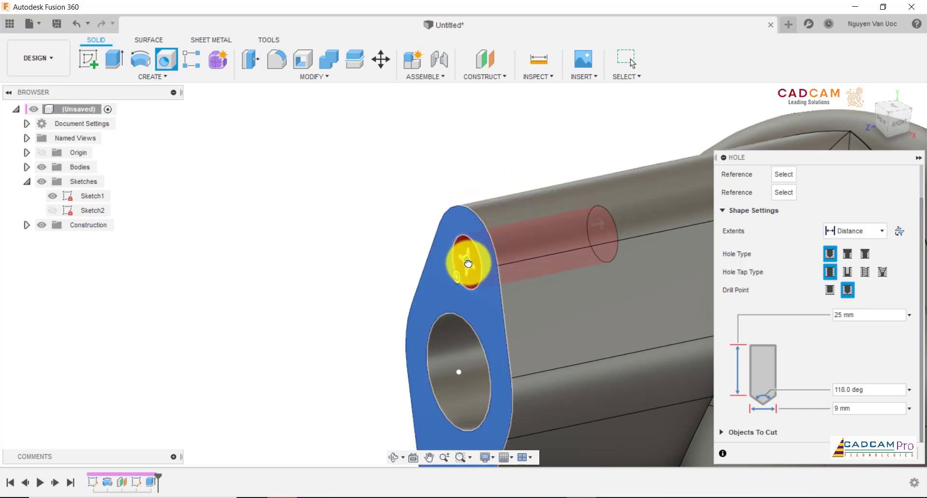
pyautogui.moveTo(441, 215)
pyautogui.keyDown('shift'); pyautogui.mouseDown(button='middle')
pyautogui.moveTo(546, 191)
pyautogui.moveTo(549, 203)
pyautogui.moveTo(486, 280)
pyautogui.moveTo(507, 356)
pyautogui.moveTo(528, 333)
pyautogui.mouseUp(button='middle'); pyautogui.keyUp('shift')
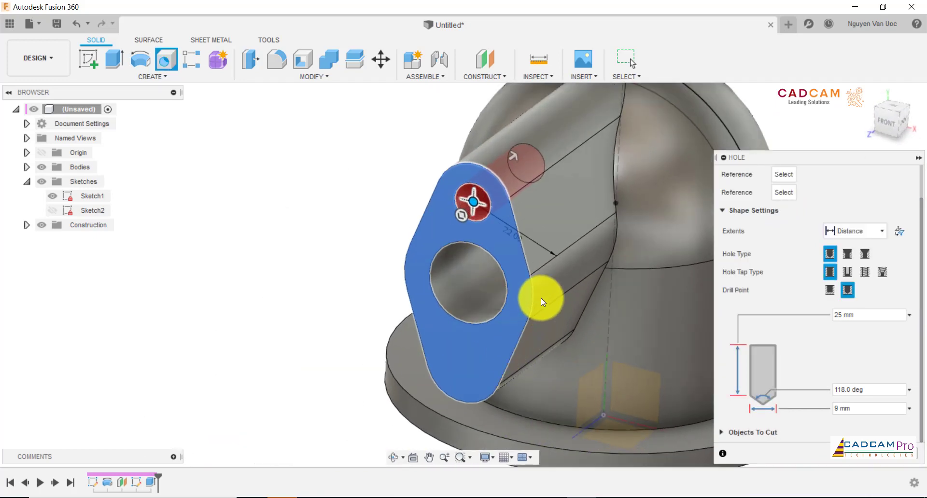
pyautogui.click(887, 460)
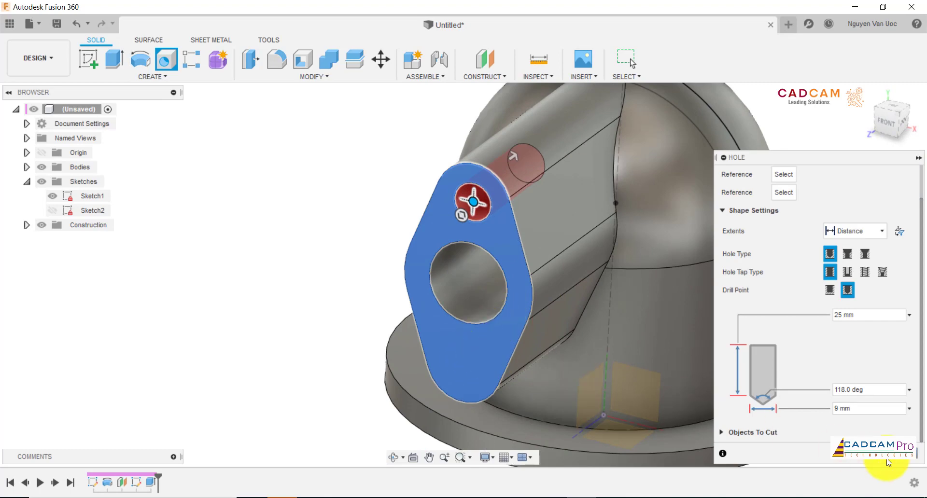
pyautogui.click(845, 442)
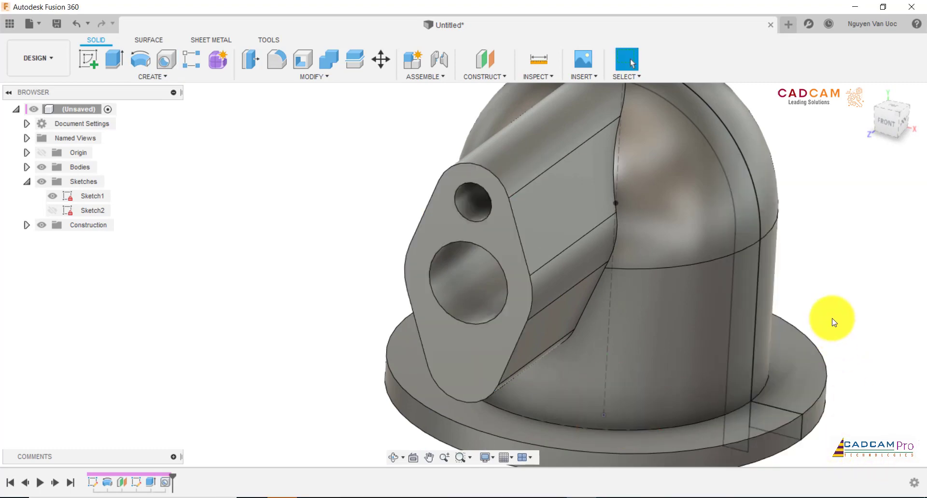
# - Drill a second hole on the boss face at the lower small circle position
pyautogui.moveTo(500, 240)
pyautogui.keyDown('shift'); pyautogui.mouseDown(button='middle')
pyautogui.moveTo(531, 216)
pyautogui.moveTo(507, 224)
pyautogui.mouseUp(button='middle'); pyautogui.keyUp('shift')
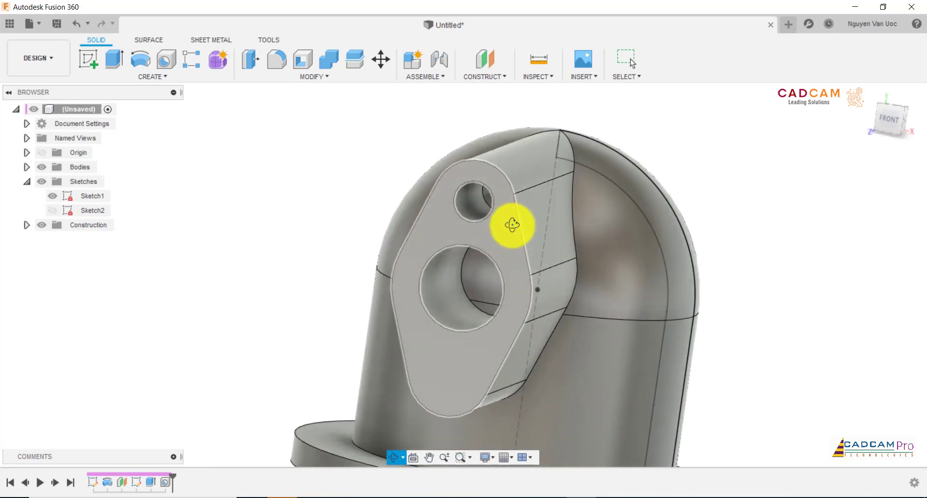
pyautogui.click(168, 63)
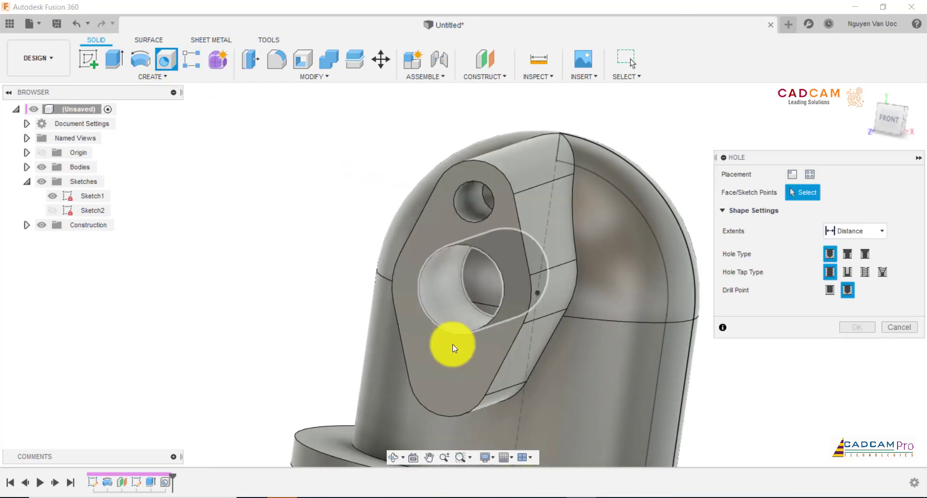
pyautogui.click(443, 372)
pyautogui.moveTo(445, 374); pyautogui.dragTo(452, 383)
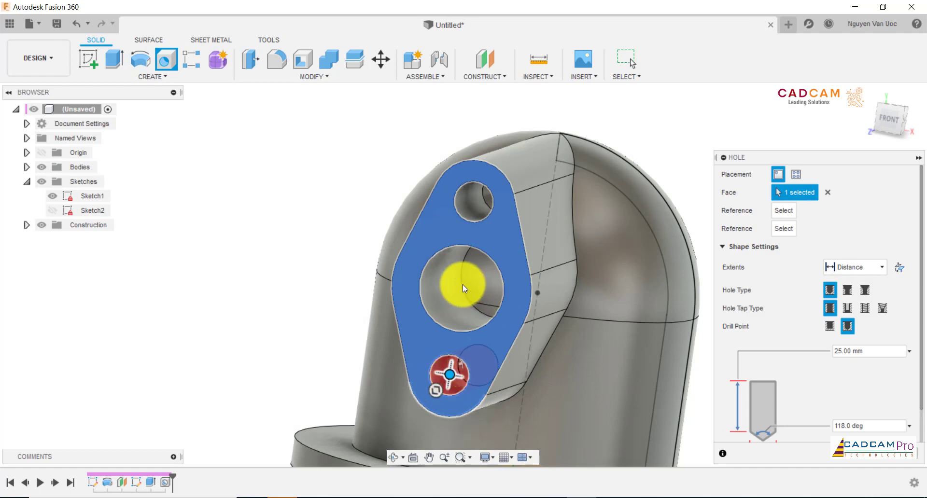
pyautogui.click(862, 459)
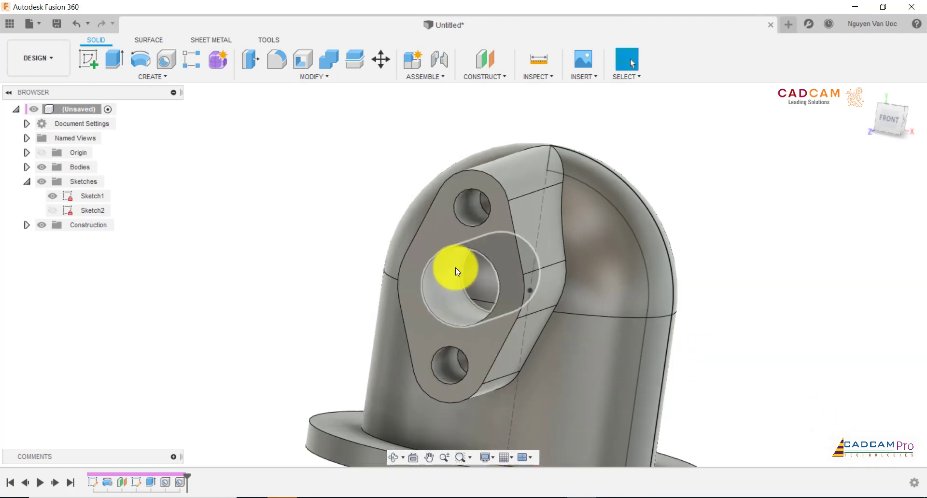
pyautogui.scroll(-3, 458, 269)
pyautogui.moveTo(472, 269)
pyautogui.keyDown('shift'); pyautogui.mouseDown(button='middle')
pyautogui.moveTo(556, 278)
pyautogui.moveTo(658, 262)
pyautogui.mouseUp(button='middle'); pyautogui.keyUp('shift')
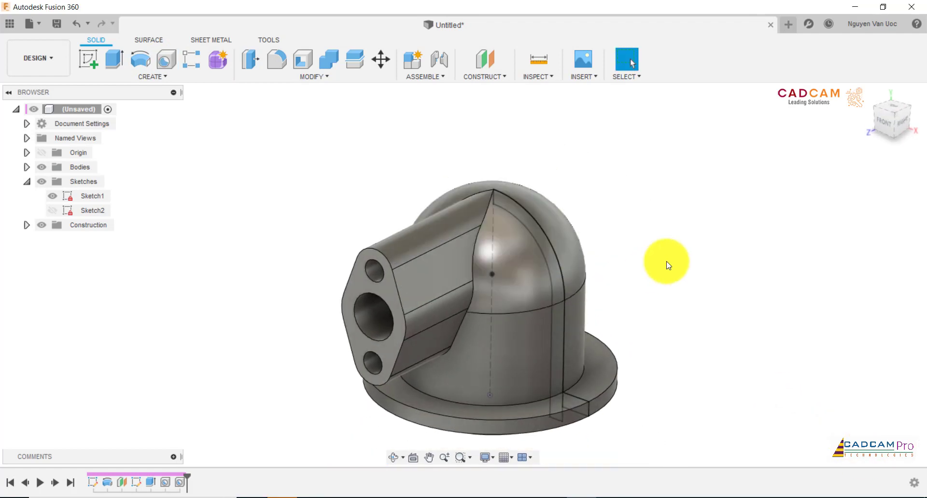
# - Try a Rectangular Pattern, then cancel it
pyautogui.click(196, 74)
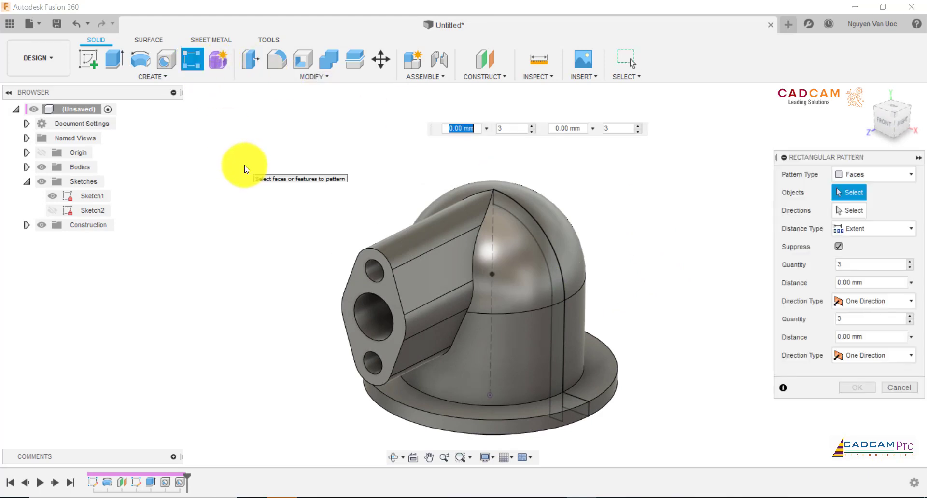
pyautogui.click(860, 229)
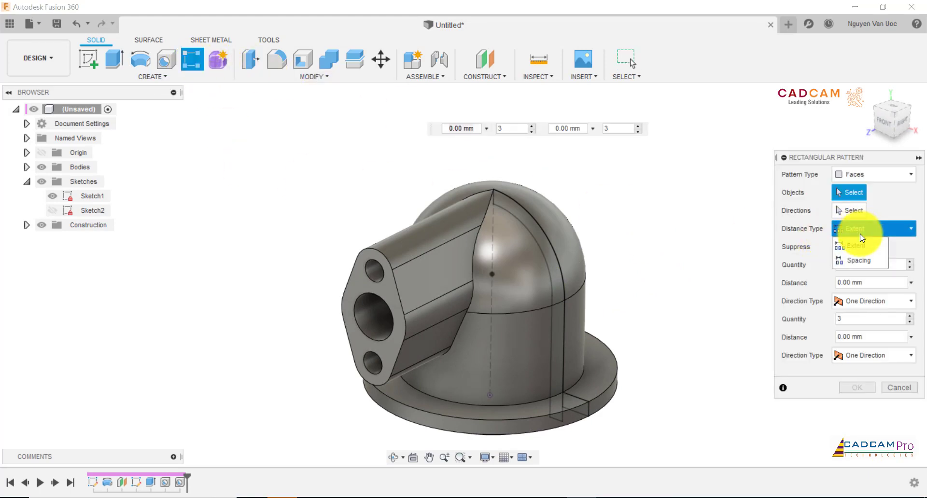
pyautogui.click(709, 223)
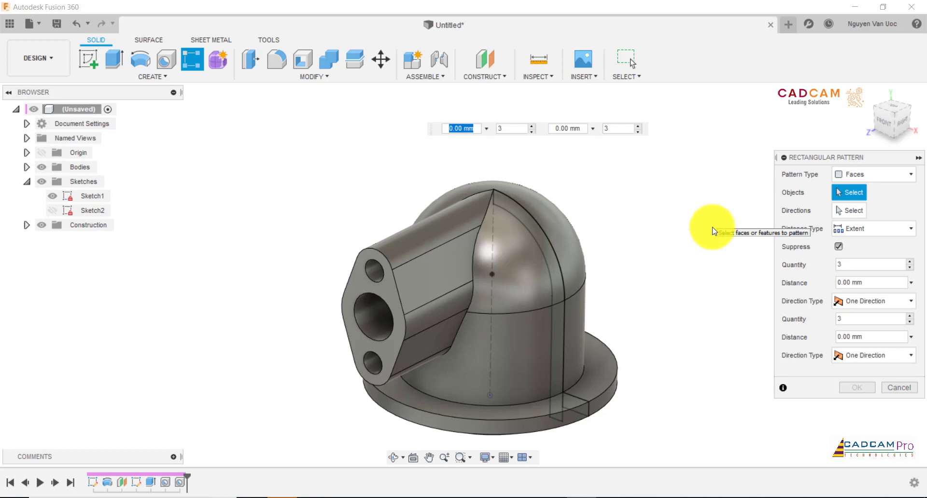
pyautogui.click(897, 388)
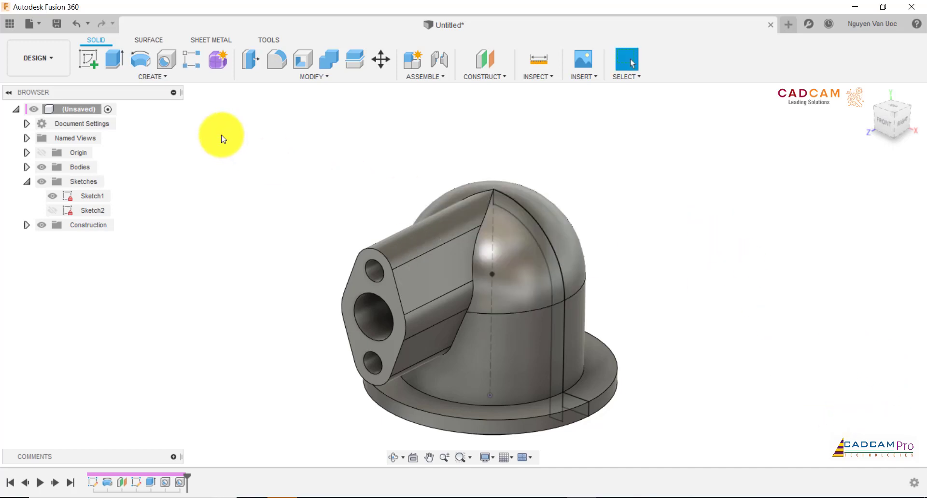
# - Start a Features circular pattern of the boss and holes about the dome's vertical axis
pyautogui.click(154, 78)
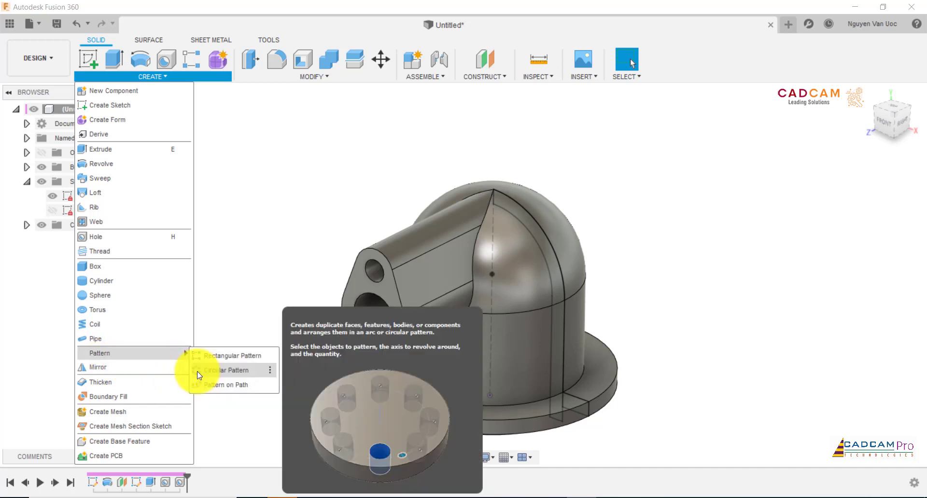
pyautogui.click(198, 371)
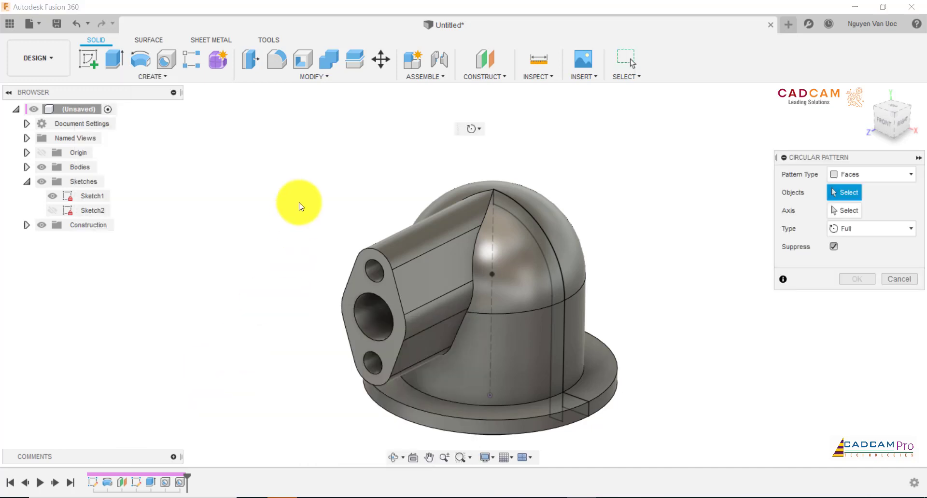
pyautogui.click(859, 176)
pyautogui.click(860, 223)
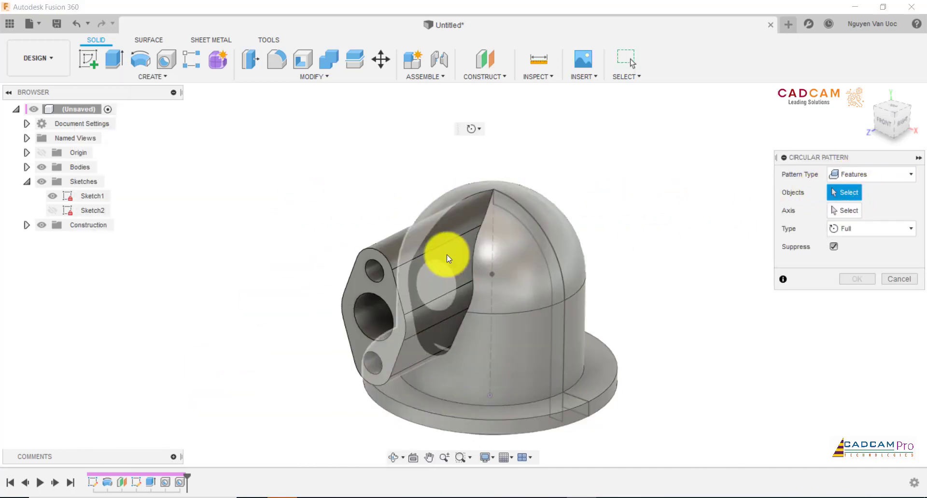
pyautogui.click(410, 260)
pyautogui.click(375, 273)
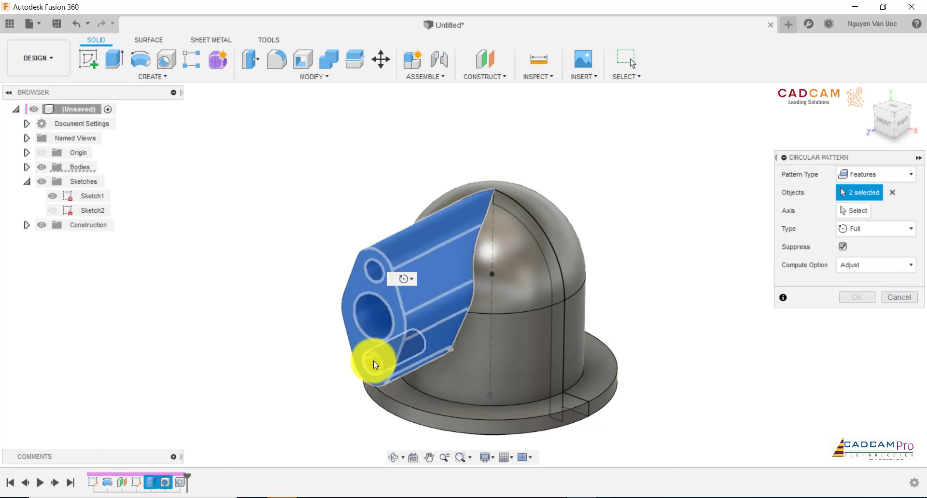
pyautogui.click(419, 368)
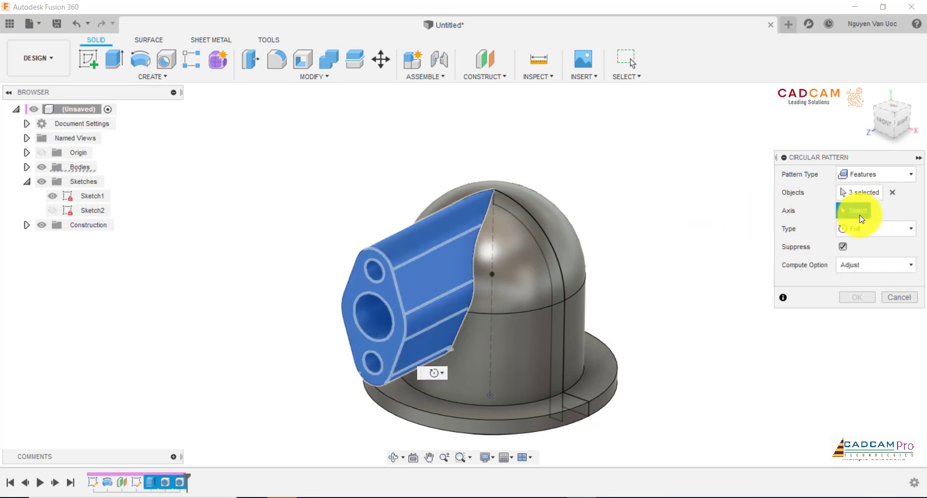
pyautogui.click(492, 351)
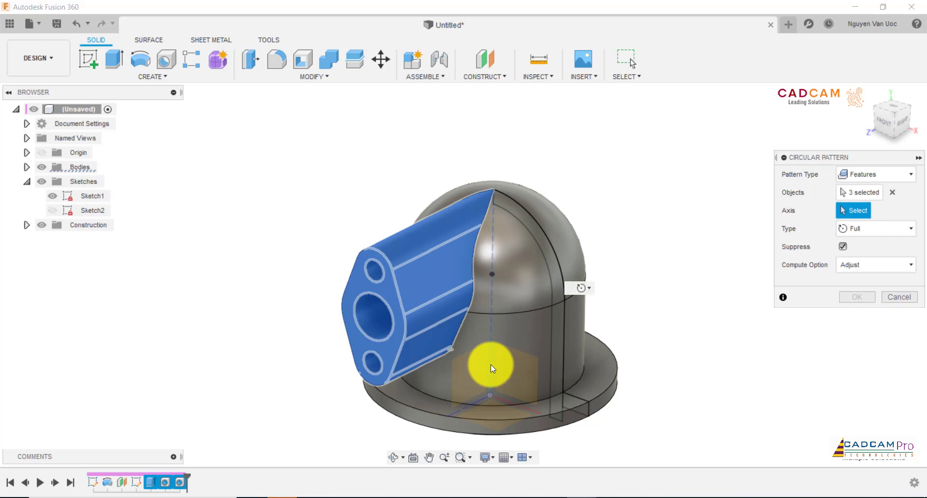
pyautogui.click(489, 363)
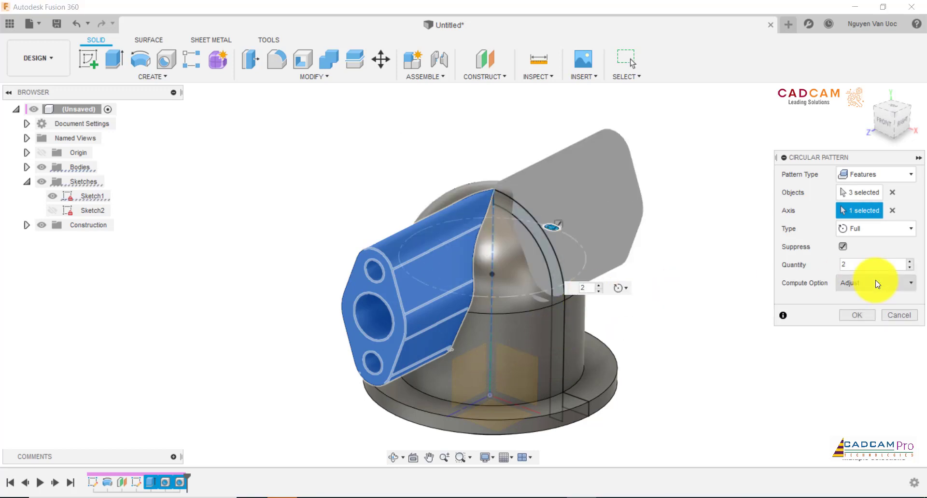
# - Set the pattern extent type to Angle with a 45 deg total angle
pyautogui.click(873, 232)
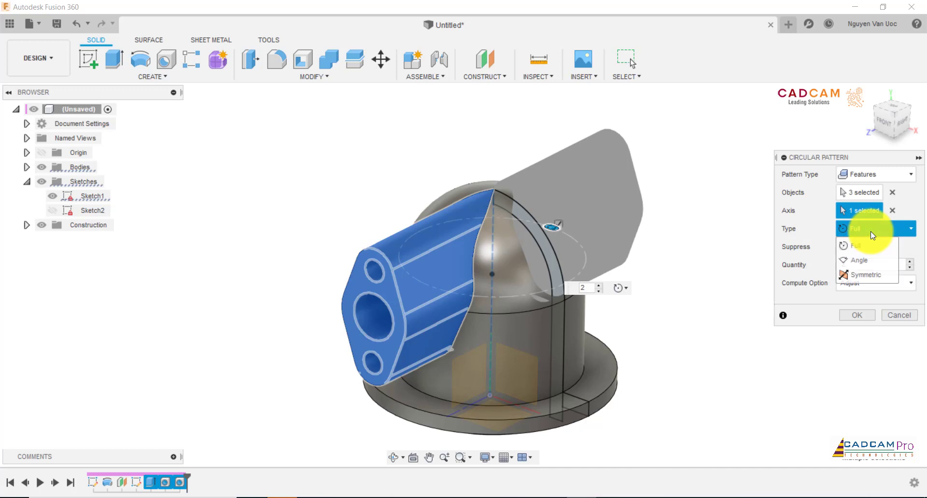
pyautogui.click(872, 261)
pyautogui.moveTo(886, 270); pyautogui.dragTo(809, 270)
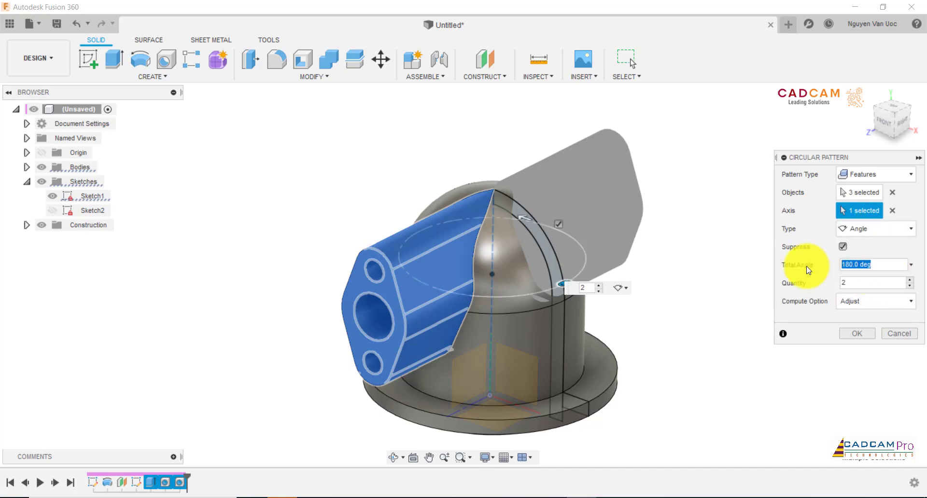
pyautogui.write('45')
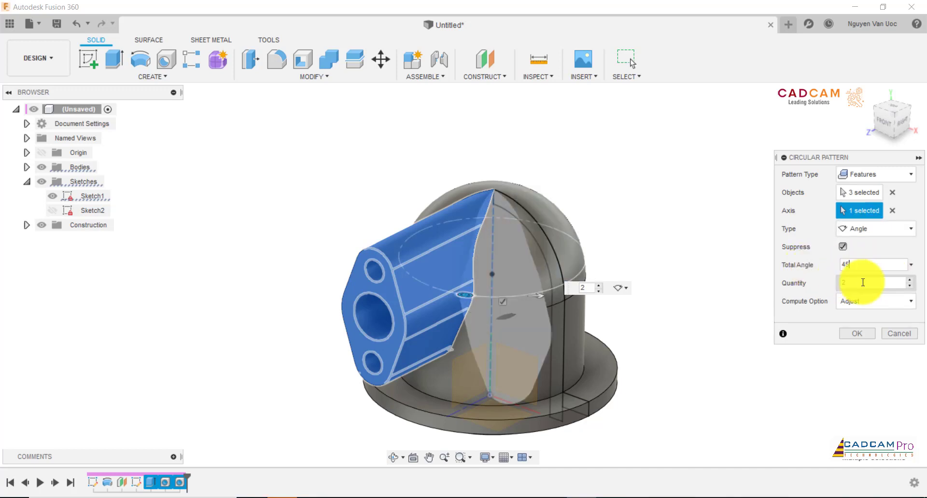
pyautogui.moveTo(684, 258)
pyautogui.keyDown('shift'); pyautogui.mouseDown(button='middle')
pyautogui.moveTo(606, 217)
pyautogui.moveTo(697, 228)
pyautogui.moveTo(706, 239)
pyautogui.mouseUp(button='middle'); pyautogui.keyUp('shift')
# - Confirm the circular pattern, then edit it to keep the Adjust compute option
pyautogui.click(859, 334)
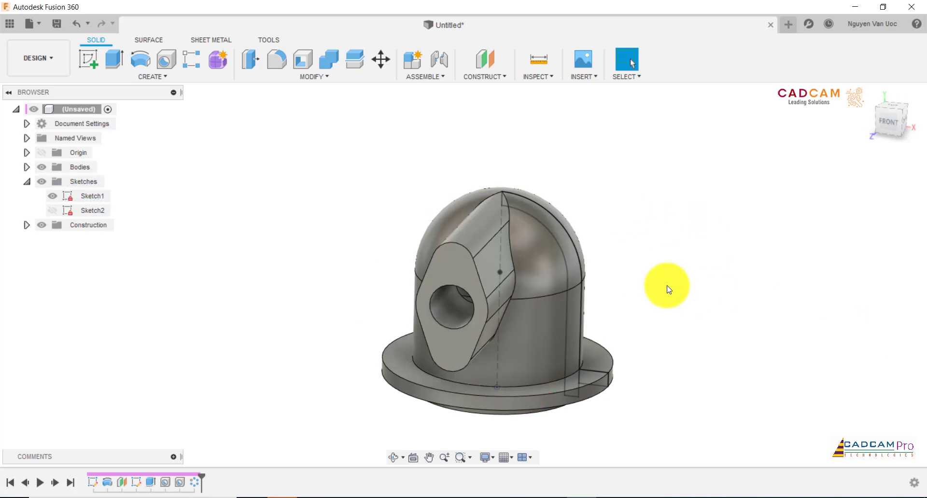
pyautogui.moveTo(424, 366)
pyautogui.keyDown('shift'); pyautogui.mouseDown(button='middle')
pyautogui.moveTo(348, 285)
pyautogui.moveTo(342, 257)
pyautogui.moveTo(337, 263)
pyautogui.mouseUp(button='middle'); pyautogui.keyUp('shift')
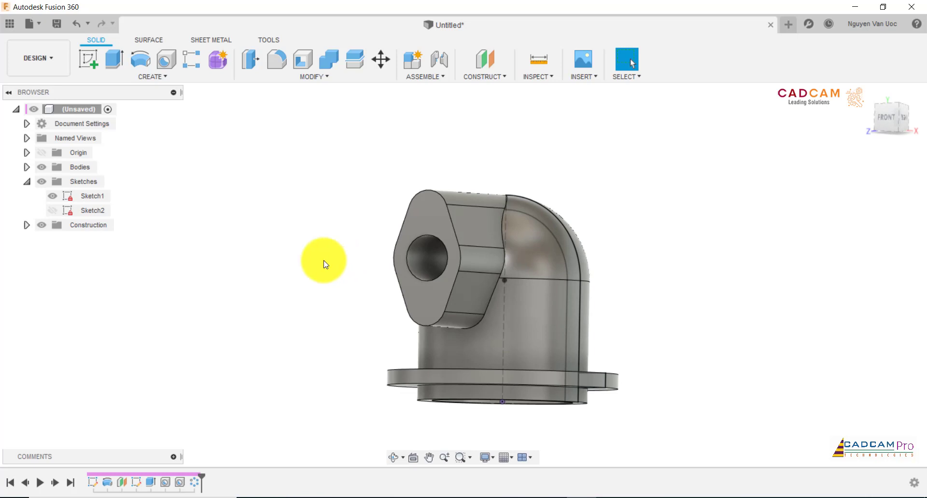
pyautogui.rightClick(200, 482)
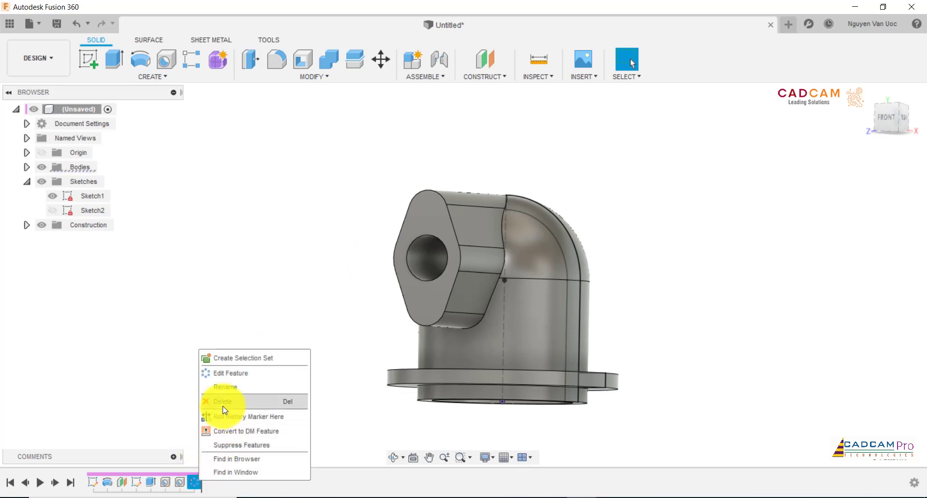
pyautogui.click(235, 378)
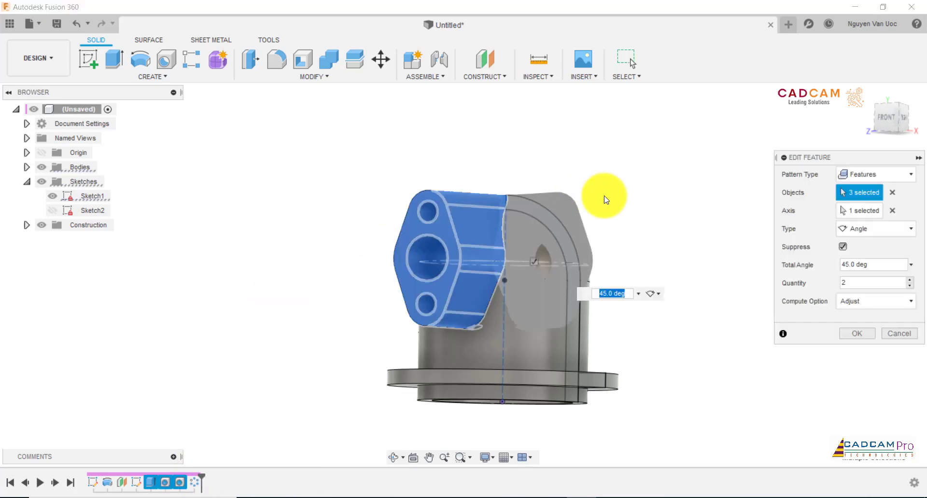
pyautogui.keyDown('shift'); pyautogui.moveTo(600, 197); pyautogui.dragTo(599, 197, button='middle'); pyautogui.keyUp('shift')
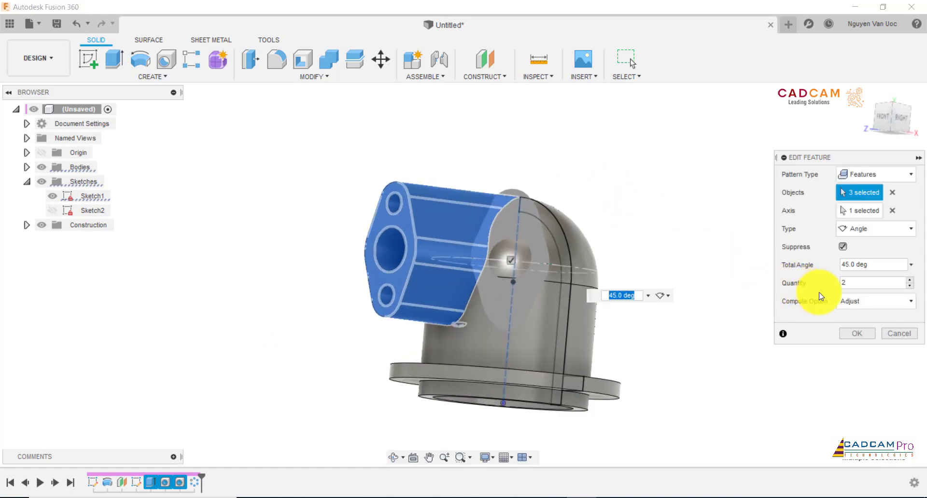
pyautogui.click(844, 301)
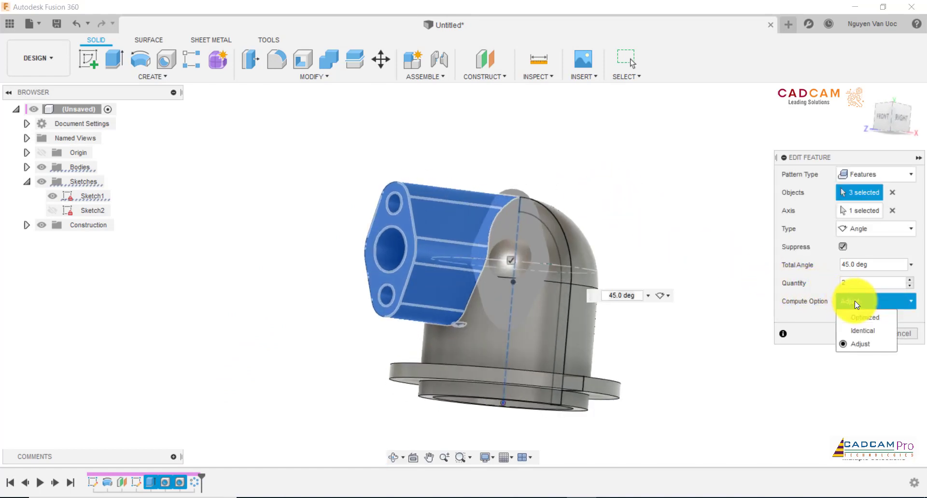
pyautogui.click(845, 159)
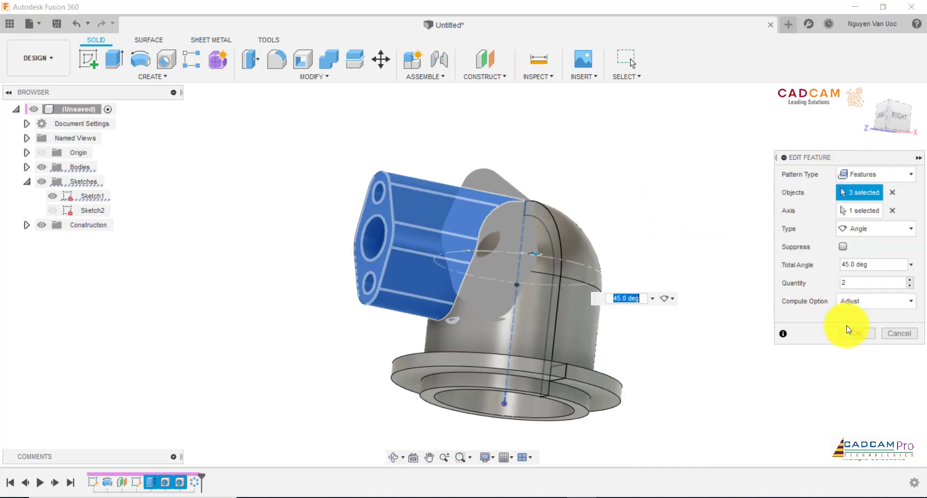
pyautogui.click(853, 334)
# - Reopen the circular pattern for editing and view the dome from directly above
pyautogui.moveTo(642, 263)
pyautogui.keyDown('shift'); pyautogui.mouseDown(button='middle')
pyautogui.moveTo(656, 207)
pyautogui.moveTo(642, 159)
pyautogui.moveTo(636, 269)
pyautogui.mouseUp(button='middle'); pyautogui.keyUp('shift')
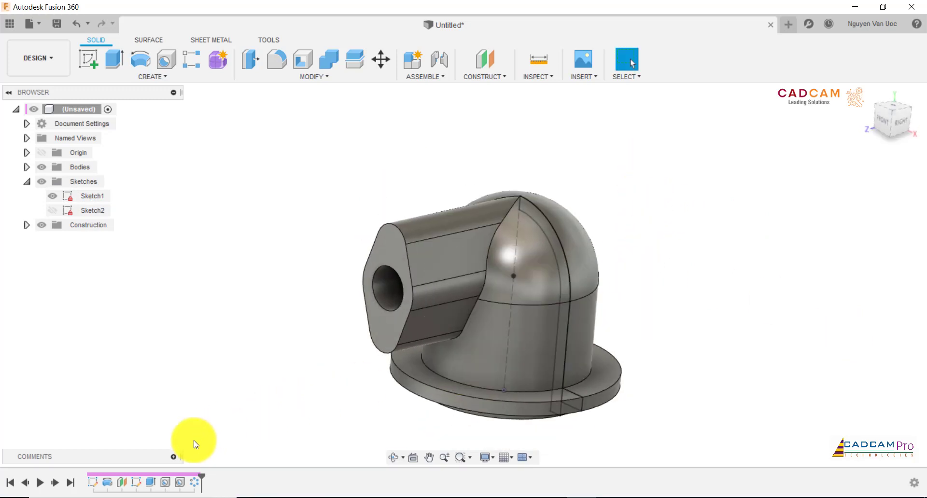
pyautogui.rightClick(201, 486)
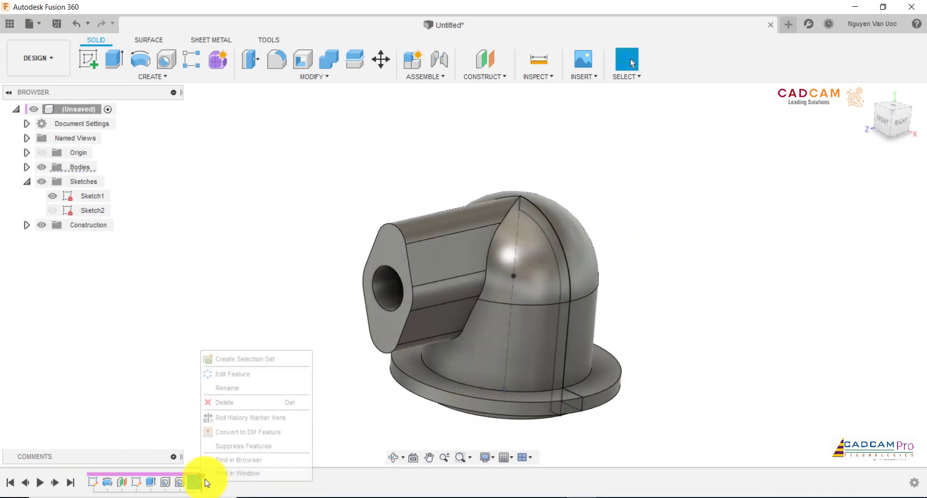
pyautogui.click(237, 373)
pyautogui.keyDown('shift'); pyautogui.moveTo(658, 203); pyautogui.dragTo(626, 272, button='middle'); pyautogui.keyUp('shift')
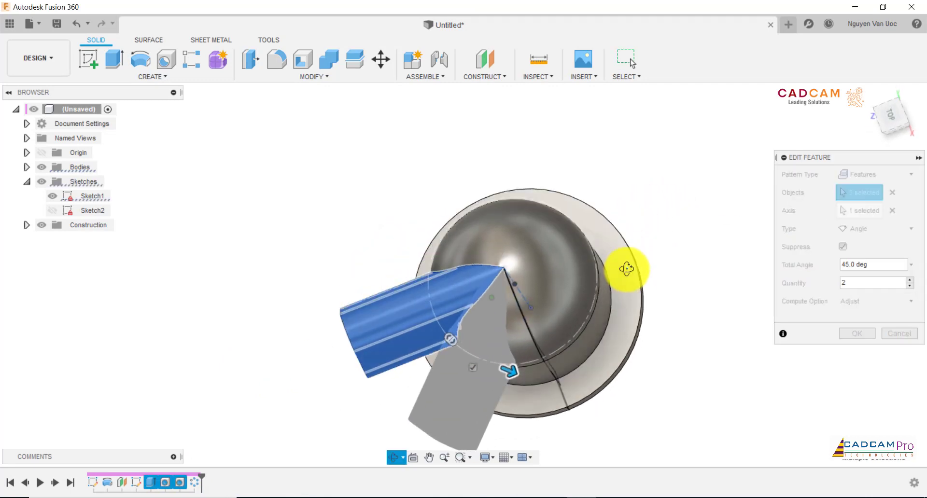
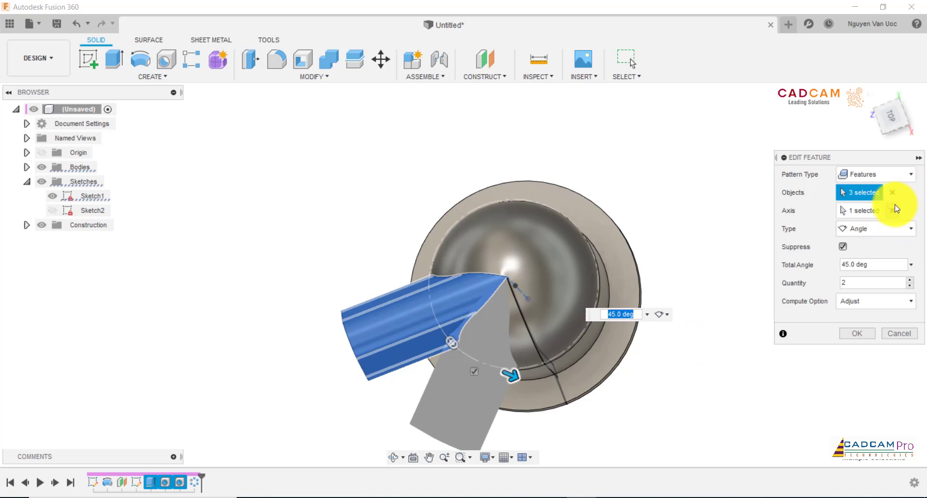
# - Set the pattern's compute option to Optimized and apply the 45° angular pattern
pyautogui.click(862, 302)
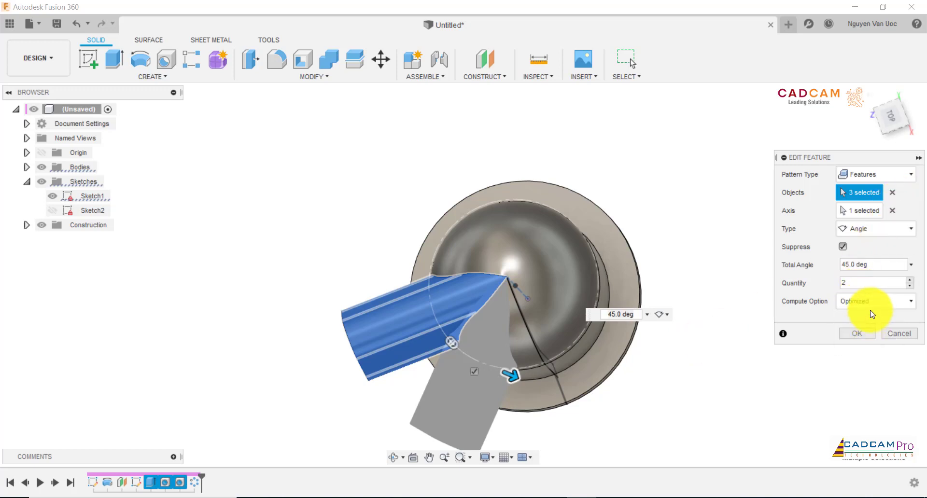
pyautogui.click(870, 302)
pyautogui.click(872, 318)
pyautogui.click(868, 332)
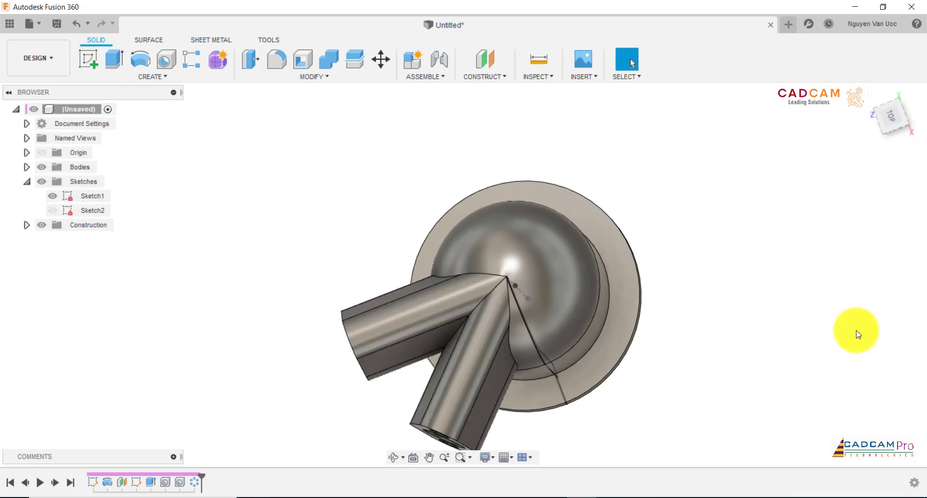
# - Orbit the model, return to the home view, and show the Origin planes and axes
pyautogui.moveTo(703, 315)
pyautogui.keyDown('shift'); pyautogui.mouseDown(button='middle')
pyautogui.moveTo(689, 218)
pyautogui.moveTo(770, 222)
pyautogui.moveTo(759, 149)
pyautogui.moveTo(766, 118)
pyautogui.moveTo(720, 224)
pyautogui.moveTo(688, 237)
pyautogui.moveTo(621, 242)
pyautogui.moveTo(674, 261)
pyautogui.mouseUp(button='middle'); pyautogui.keyUp('shift')
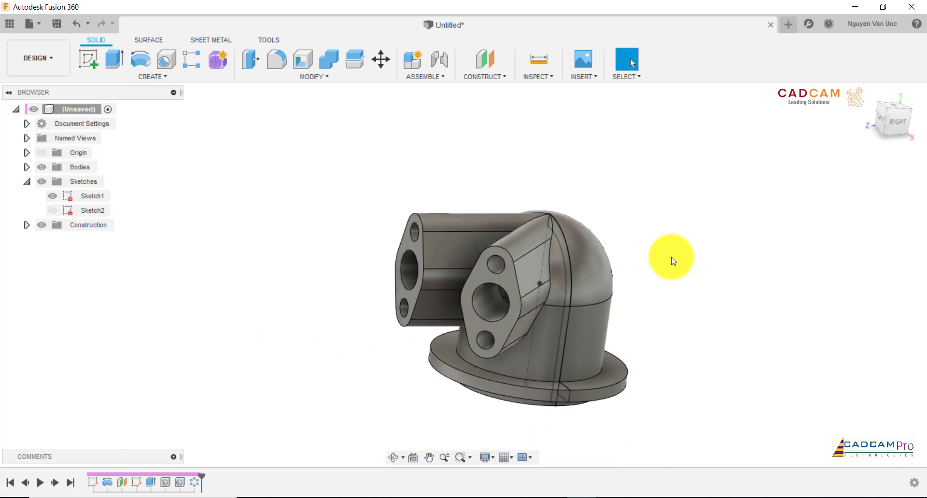
pyautogui.press('F6')
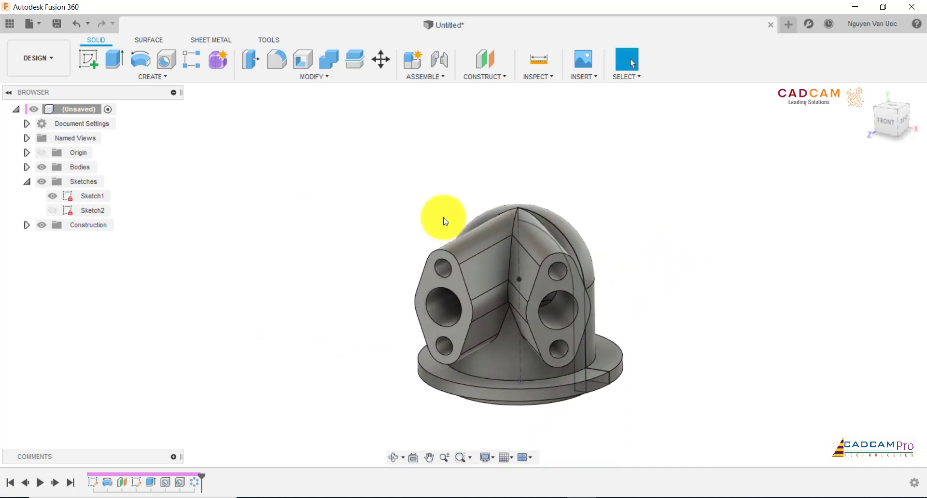
pyautogui.click(25, 153)
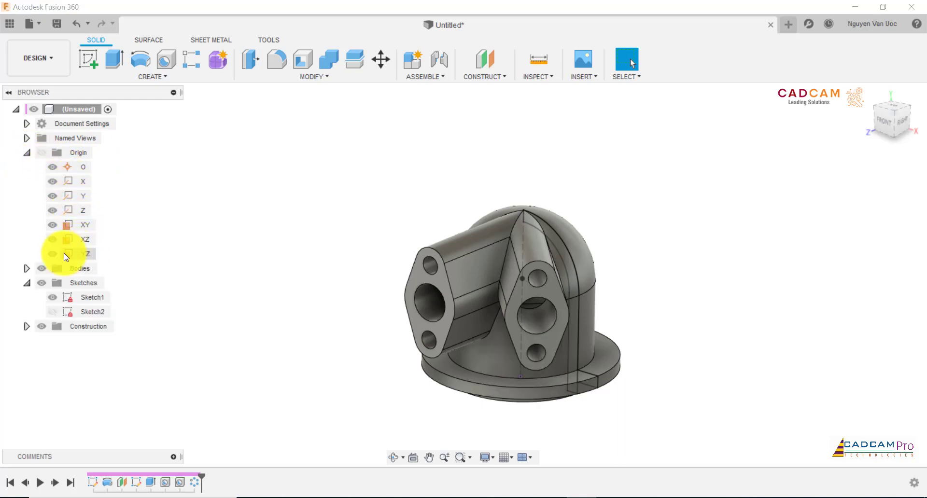
pyautogui.moveTo(408, 196)
pyautogui.keyDown('shift'); pyautogui.mouseDown(button='middle')
pyautogui.moveTo(456, 197)
pyautogui.moveTo(575, 128)
pyautogui.mouseUp(button='middle'); pyautogui.keyUp('shift')
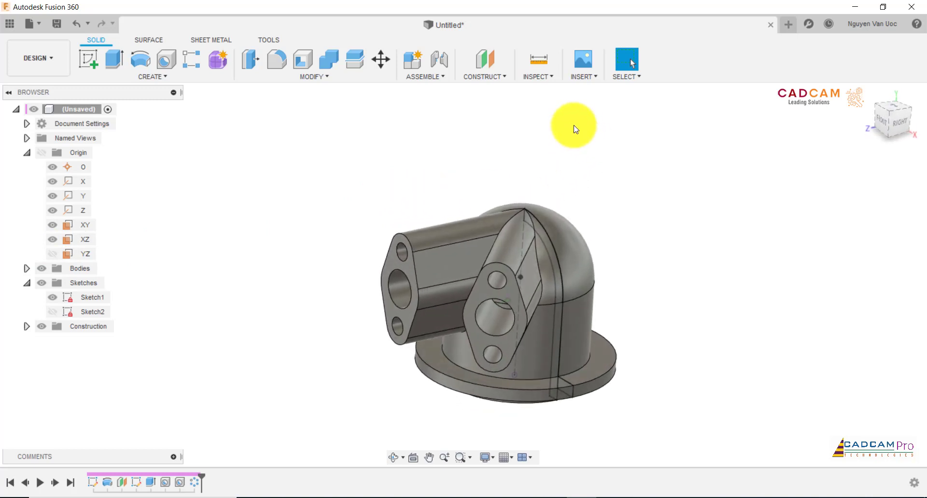
# - Create a Plane at Angle hinged on the central vertical sketch line, rotated 45°
pyautogui.click(498, 82)
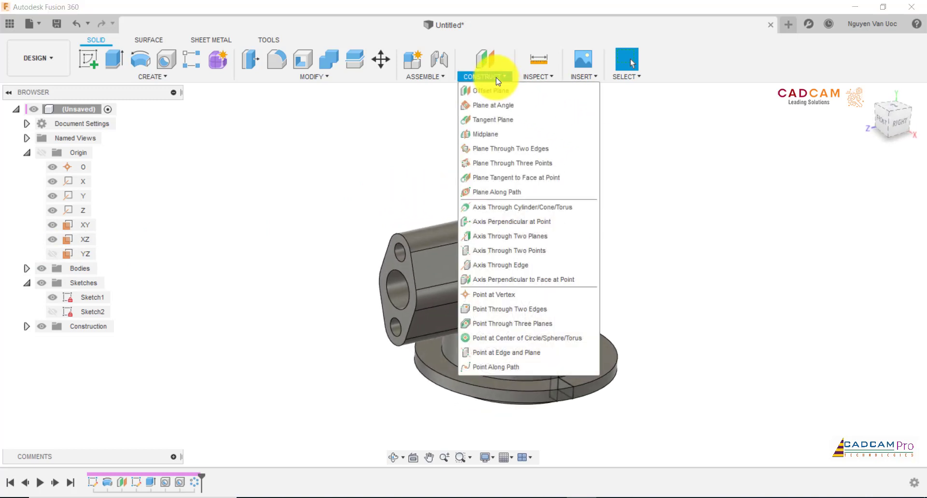
pyautogui.click(497, 112)
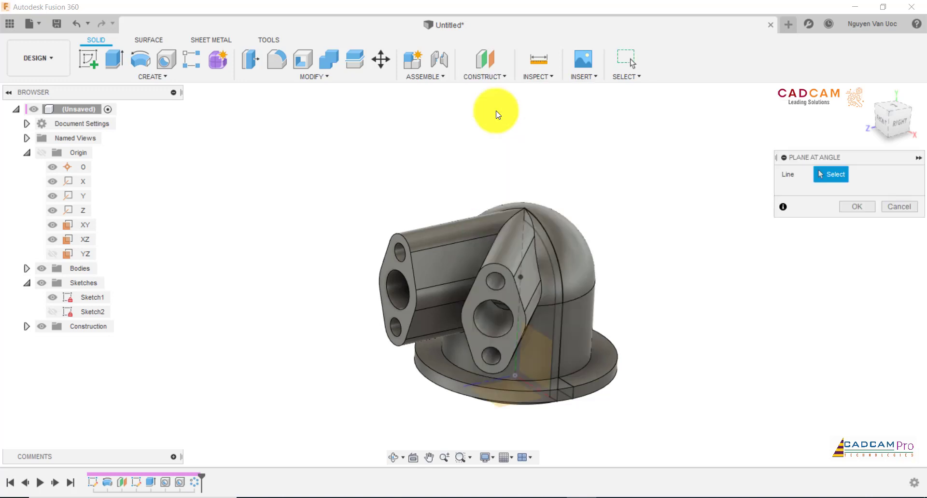
pyautogui.moveTo(552, 345)
pyautogui.keyDown('shift'); pyautogui.mouseDown(button='middle')
pyautogui.moveTo(599, 338)
pyautogui.moveTo(496, 335)
pyautogui.mouseUp(button='middle'); pyautogui.keyUp('shift')
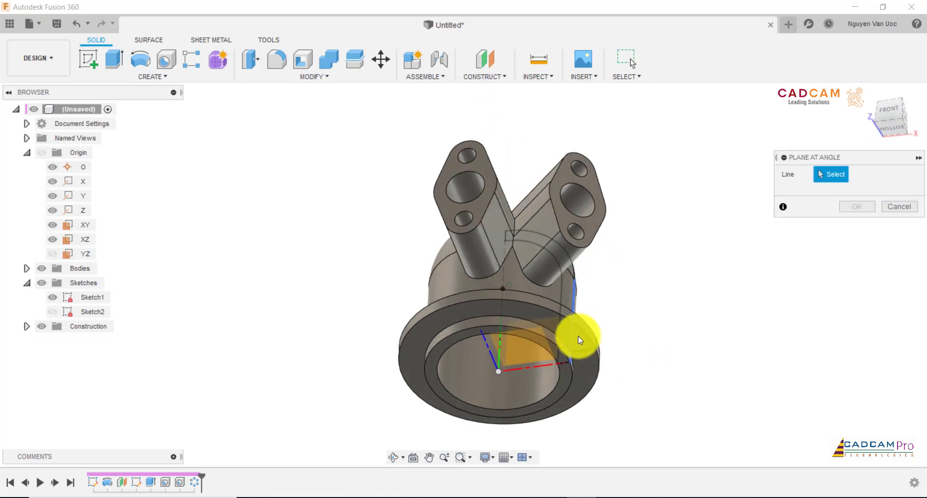
pyautogui.click(497, 342)
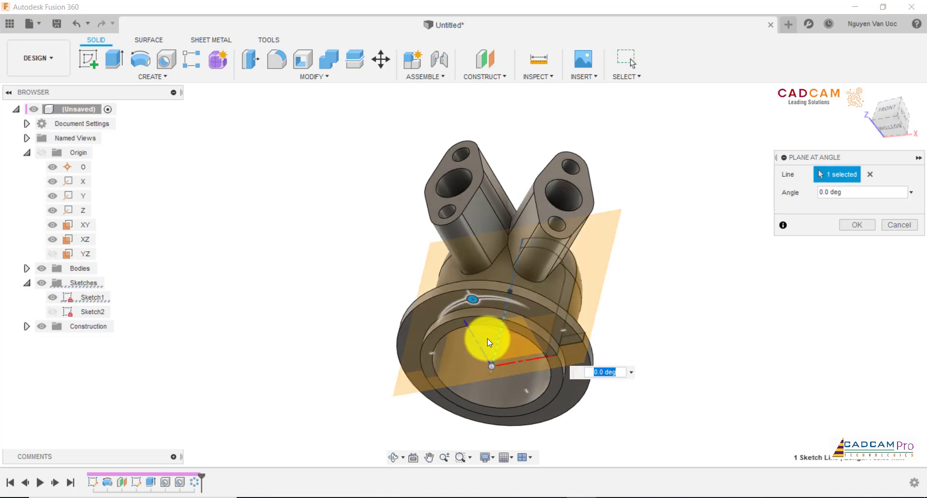
pyautogui.keyDown('shift'); pyautogui.moveTo(487, 338); pyautogui.dragTo(641, 290, button='middle'); pyautogui.keyUp('shift')
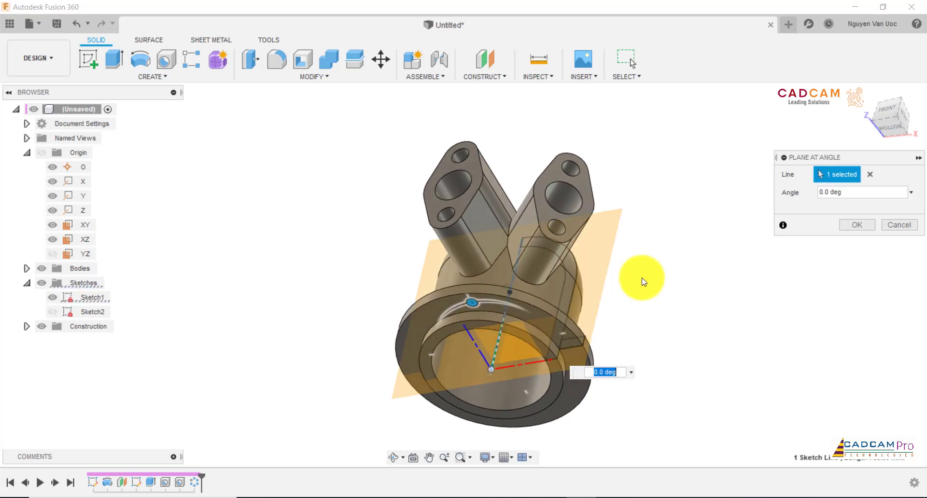
pyautogui.click(890, 118)
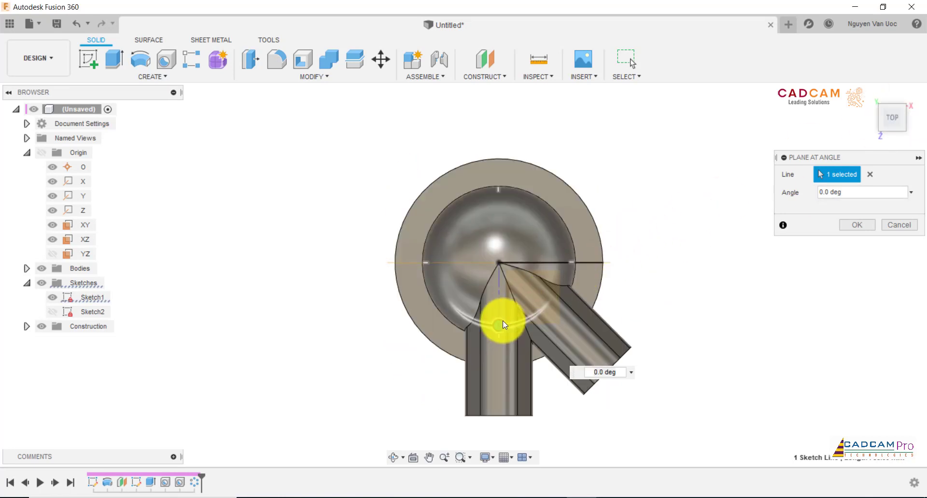
pyautogui.moveTo(503, 325); pyautogui.dragTo(559, 257)
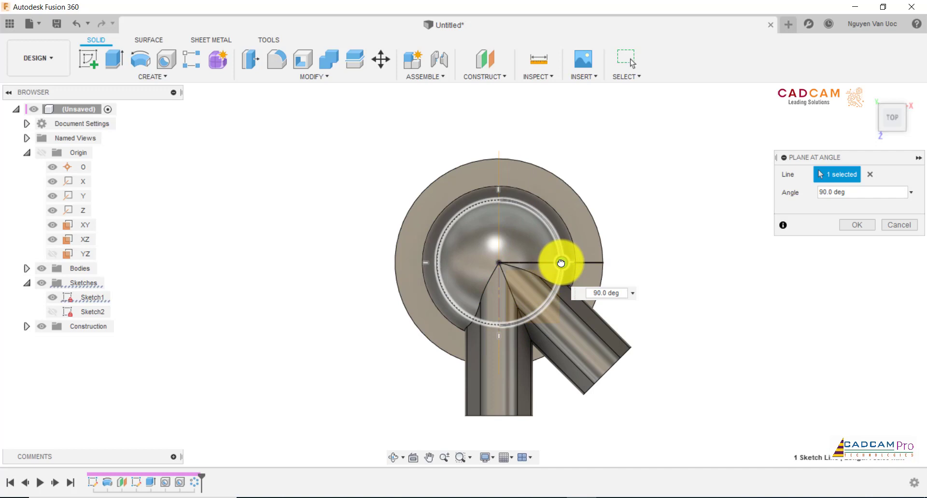
pyautogui.moveTo(560, 263)
pyautogui.mouseDown()
pyautogui.moveTo(579, 279)
pyautogui.moveTo(590, 330)
pyautogui.mouseUp()
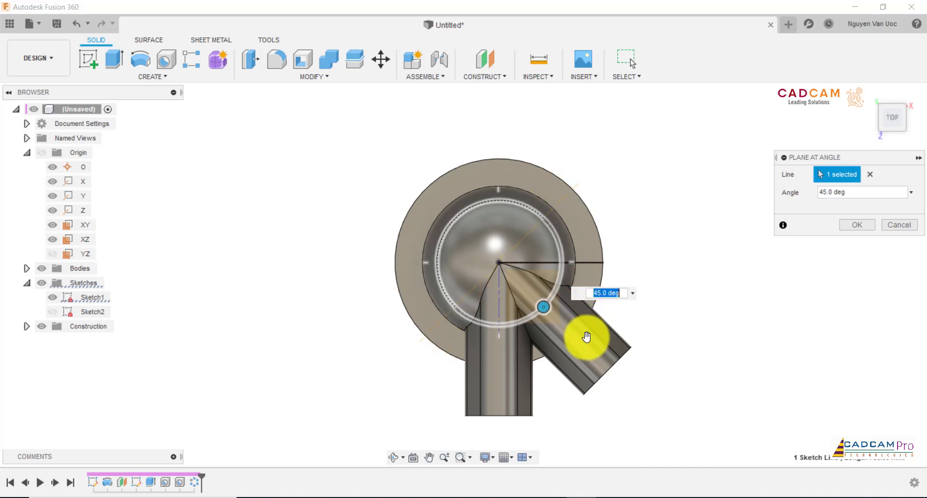
pyautogui.moveTo(542, 311)
pyautogui.keyDown('shift'); pyautogui.mouseDown(button='middle')
pyautogui.moveTo(479, 260)
pyautogui.moveTo(621, 248)
pyautogui.moveTo(661, 203)
pyautogui.moveTo(642, 193)
pyautogui.mouseUp(button='middle'); pyautogui.keyUp('shift')
pyautogui.click(857, 225)
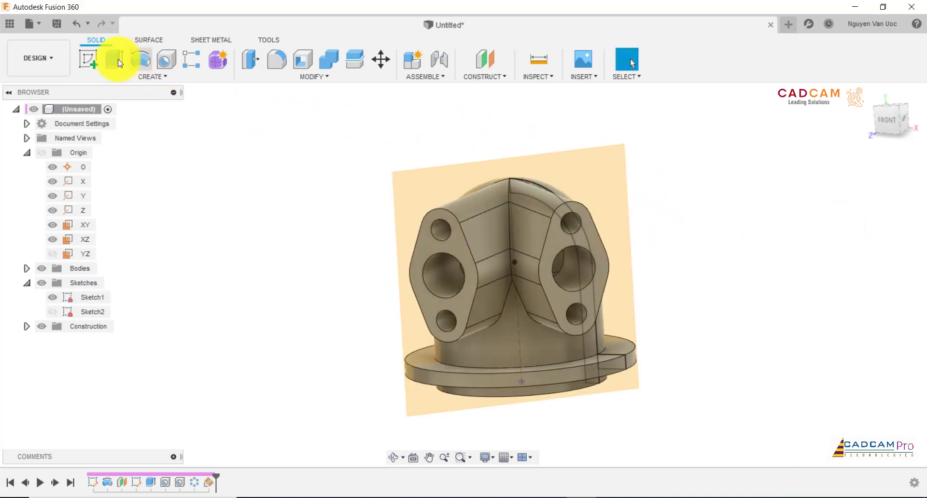
# - Start a new sketch on the angled construction plane
pyautogui.click(91, 59)
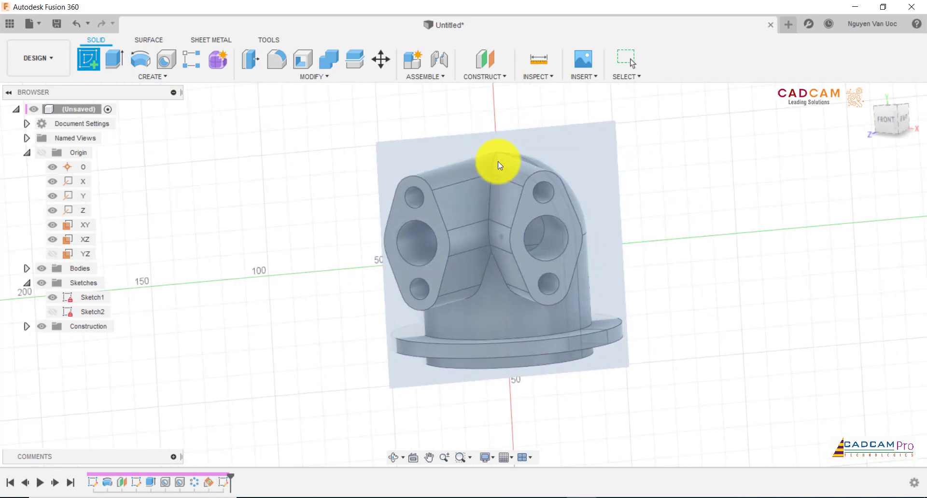
pyautogui.click(498, 162)
pyautogui.scroll(2, 484, 165)
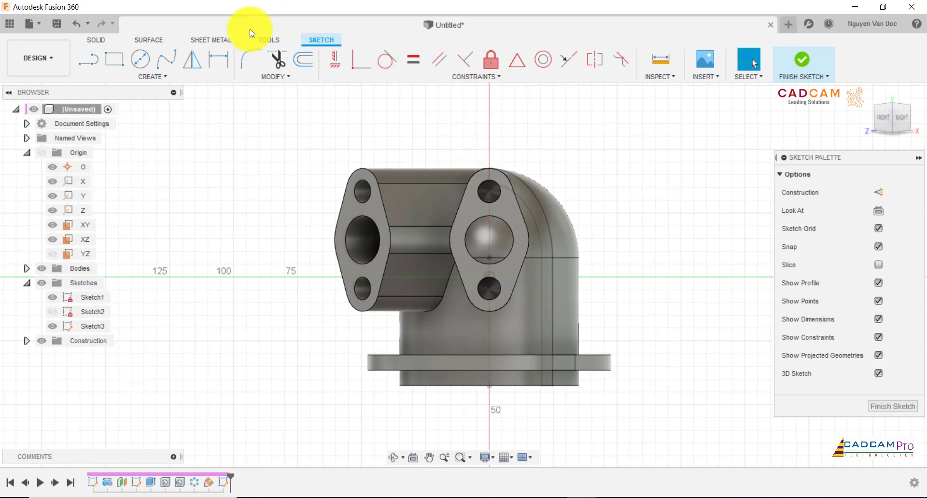
# - Add a Section Analysis along Plane2 to reveal the fitting's hollow interior
pyautogui.click(263, 43)
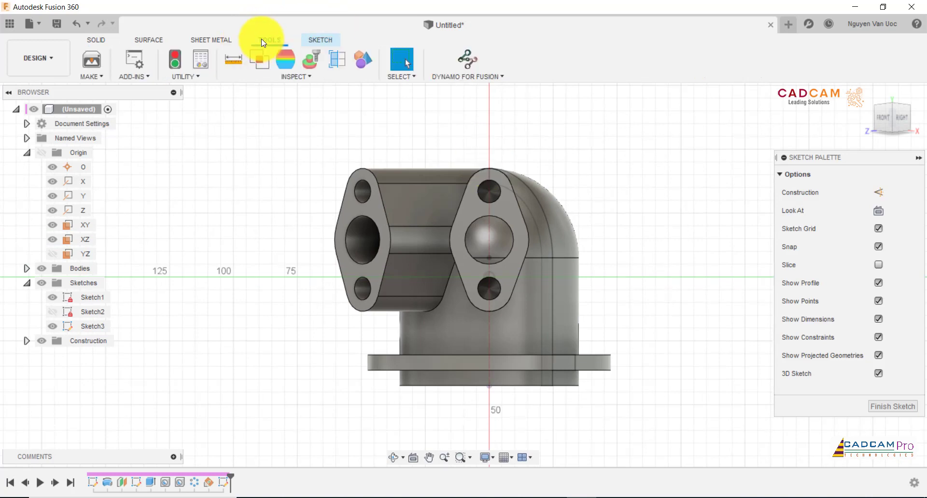
pyautogui.click(339, 63)
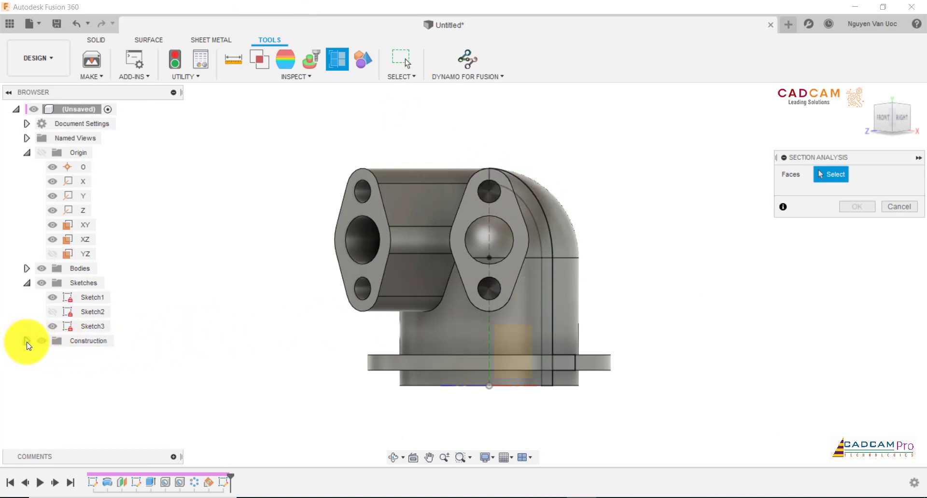
pyautogui.click(42, 343)
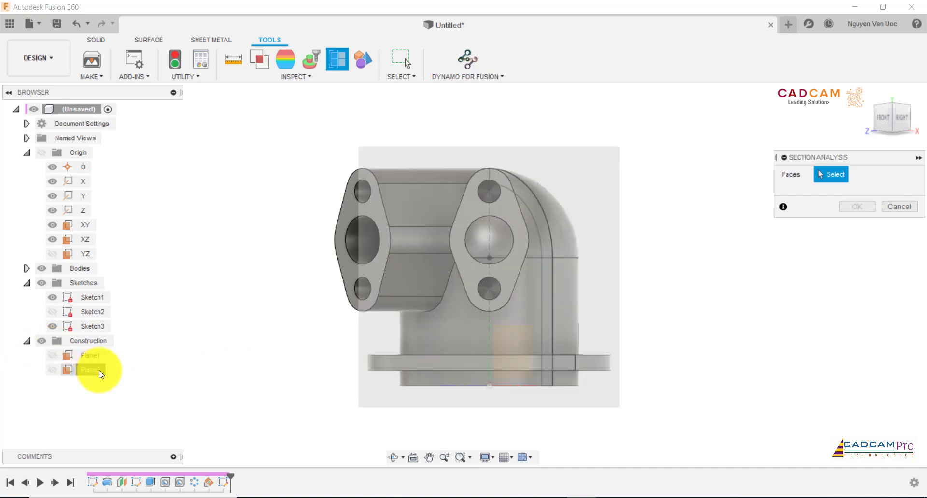
pyautogui.click(99, 371)
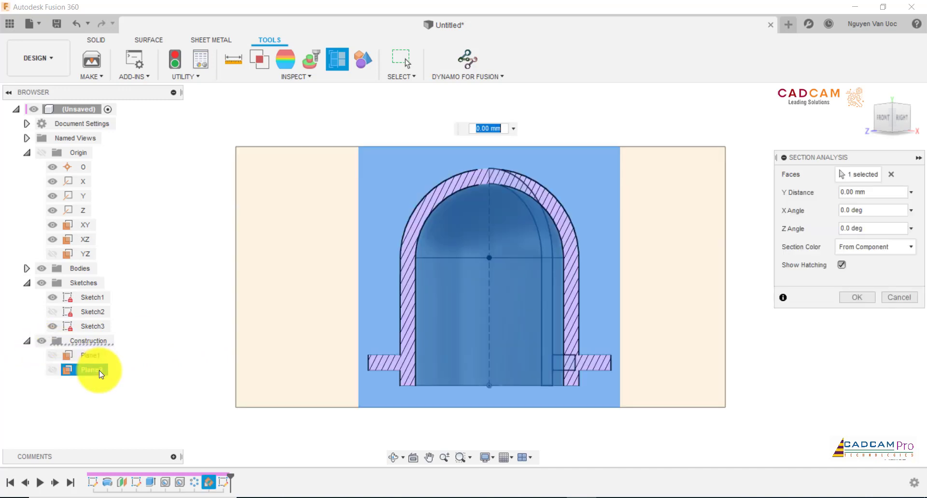
pyautogui.click(865, 295)
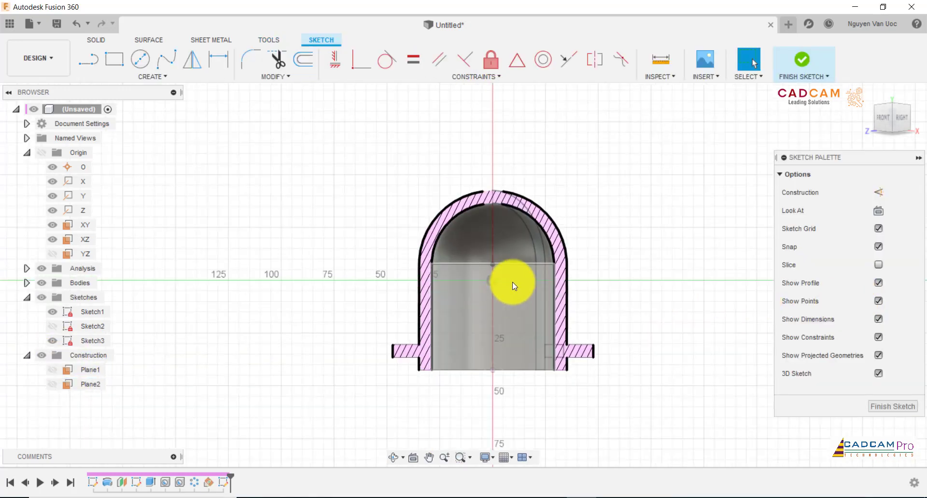
# - Draw the port axis line and dimension its end 60 mm above the base
pyautogui.scroll(1, 523, 280)
pyautogui.scroll(2, 580, 300)
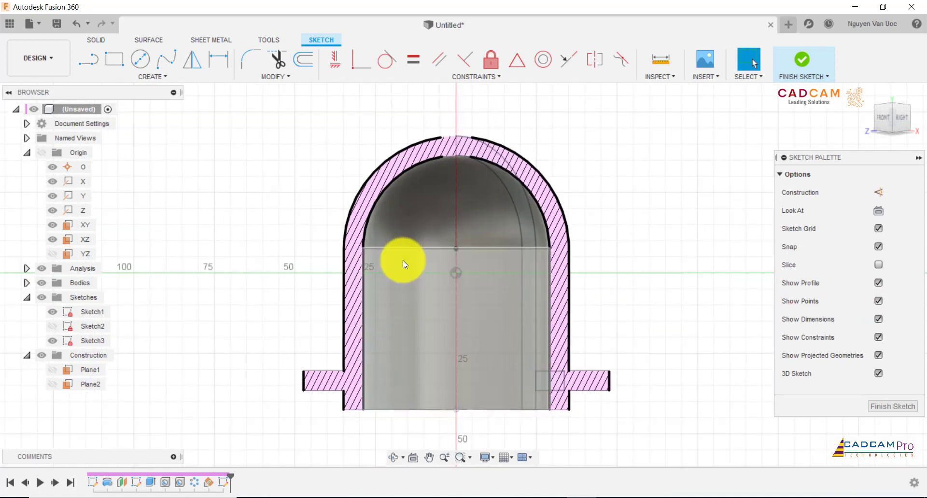
pyautogui.click(85, 62)
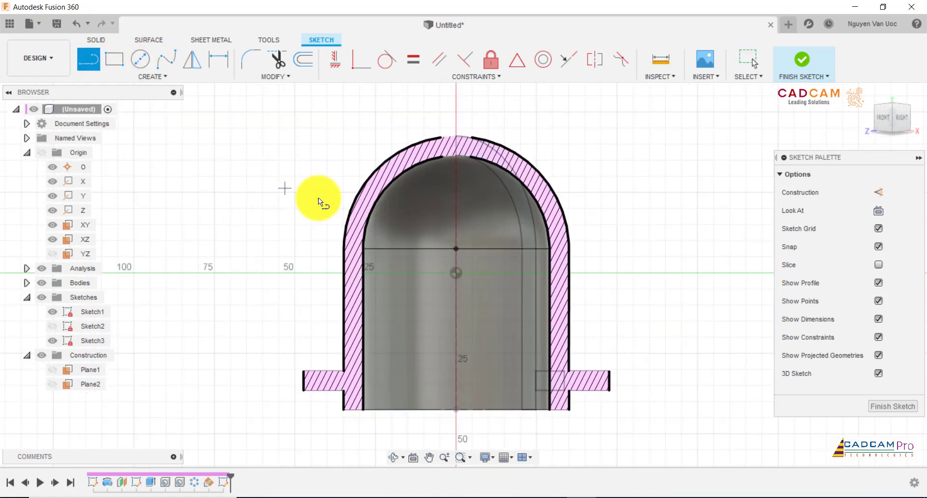
pyautogui.click(320, 203)
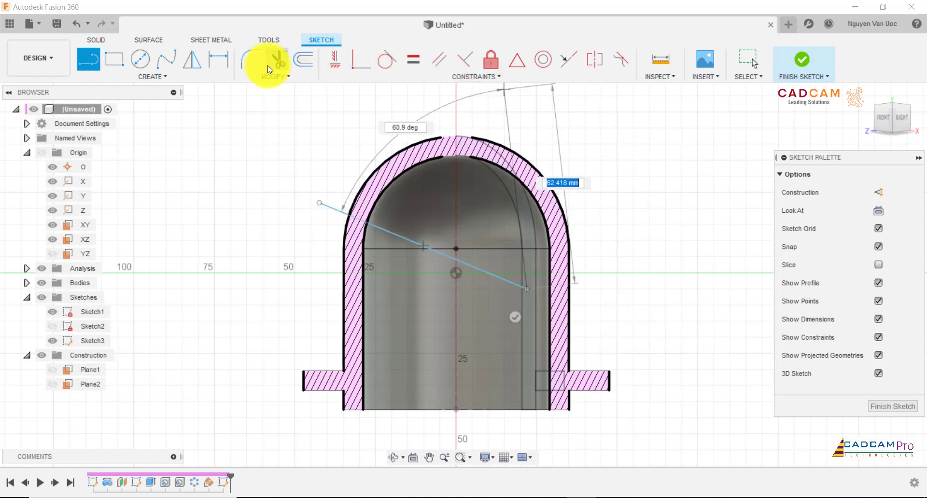
pyautogui.click(230, 63)
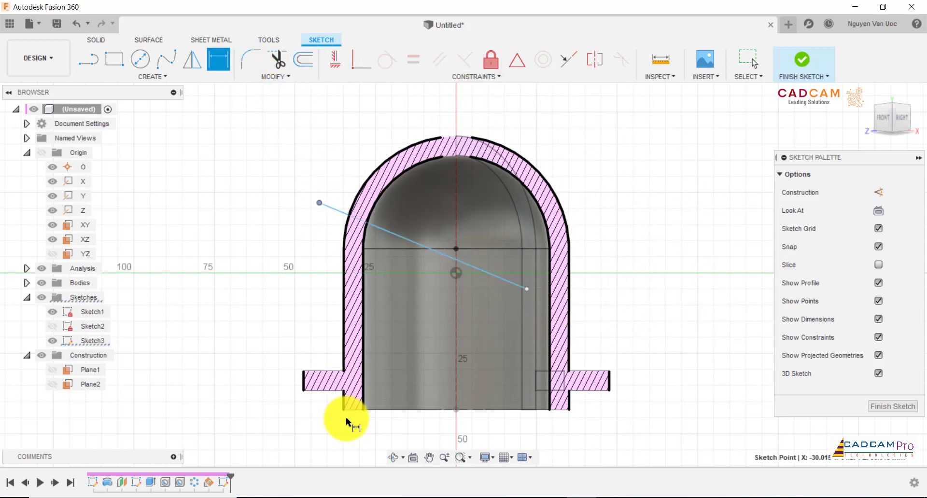
pyautogui.click(456, 411)
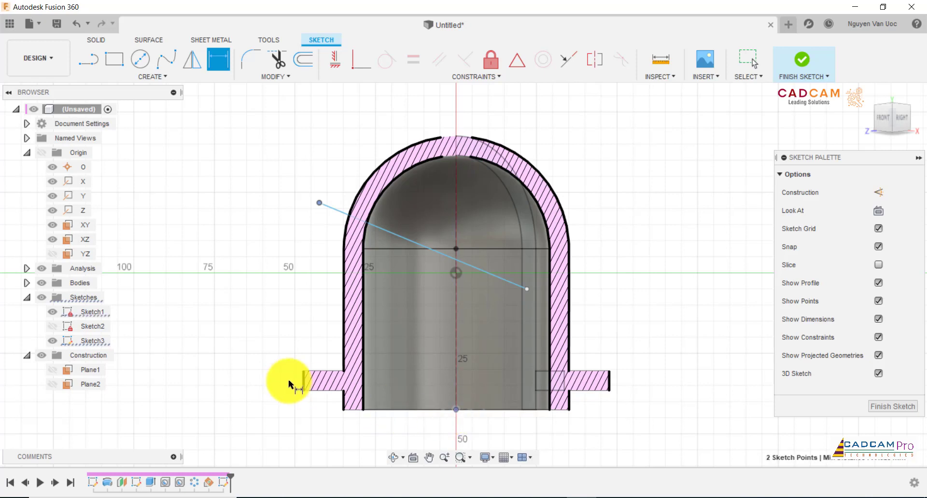
pyautogui.click(251, 315)
pyautogui.write('60')
pyautogui.press('Return')
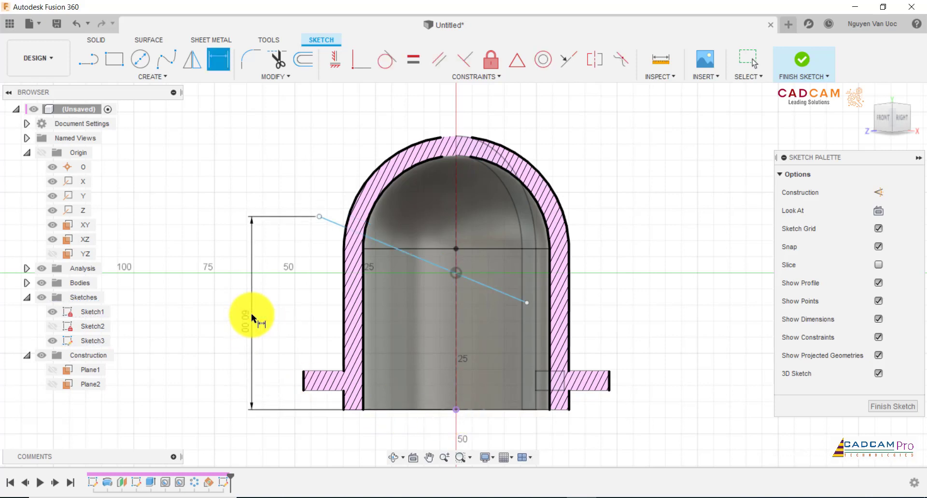
# - Dimension the line end 61 mm from the centre axis and angle the line 6° from the base
pyautogui.click(456, 411)
pyautogui.click(319, 216)
pyautogui.click(387, 105)
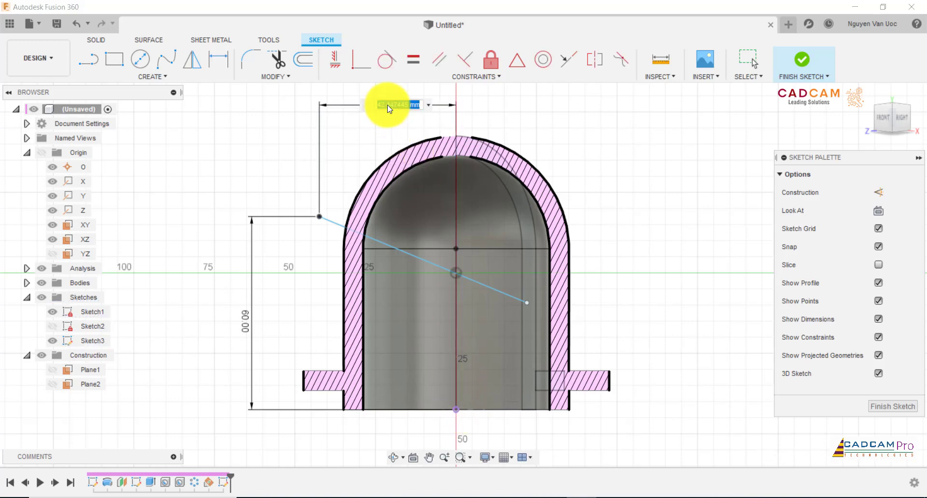
pyautogui.write('61')
pyautogui.press('Return')
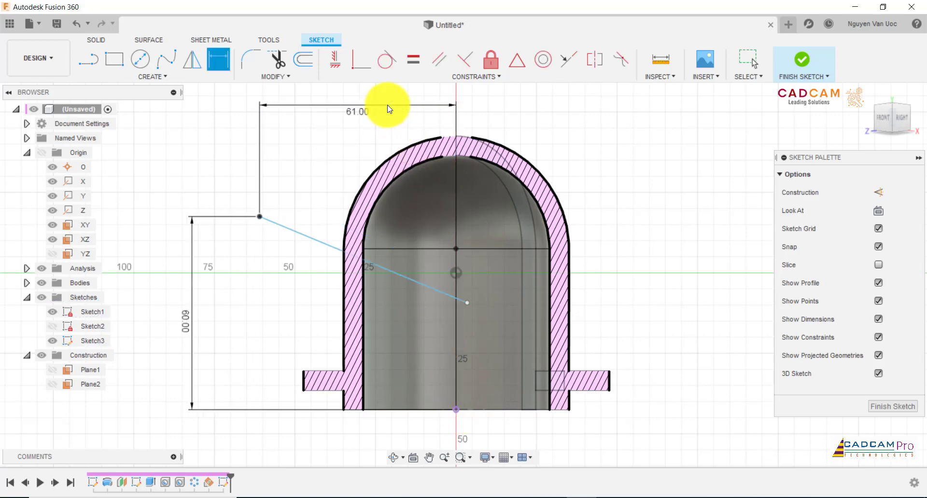
pyautogui.scroll(-2, 375, 189)
pyautogui.click(398, 261)
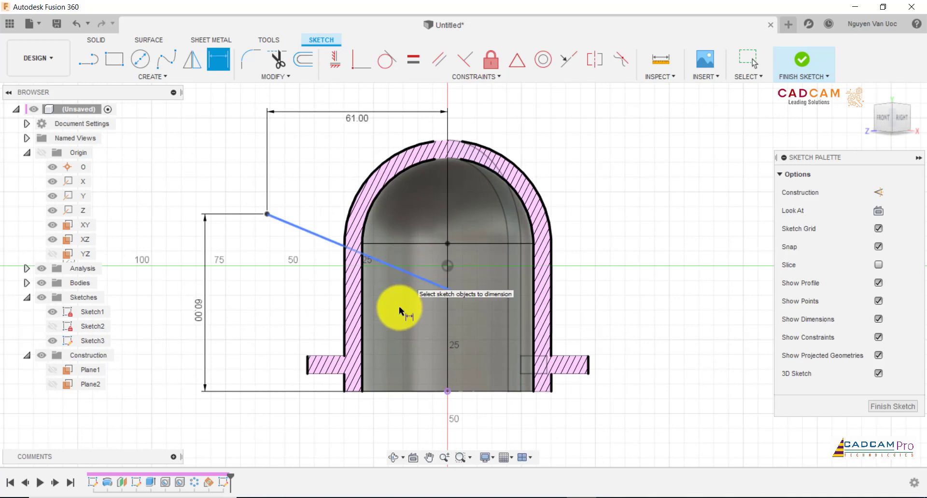
pyautogui.click(399, 389)
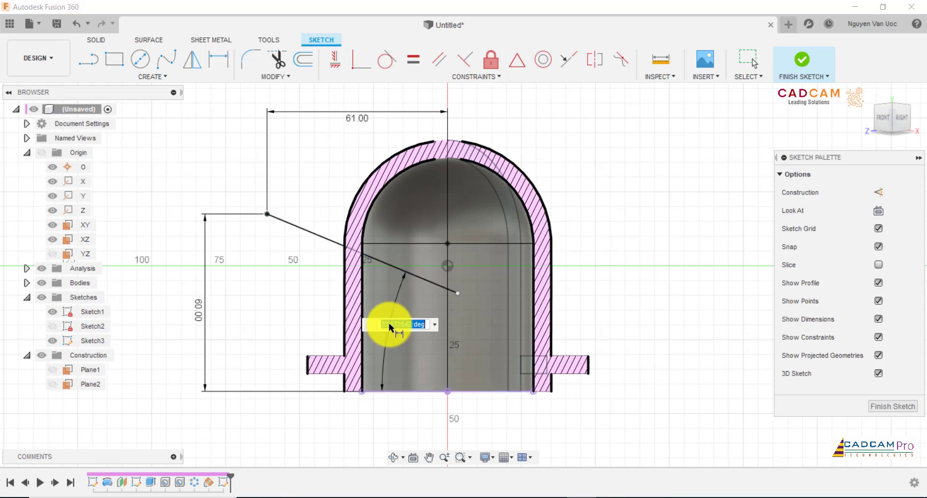
pyautogui.press('Return')
# - Compare the sketch against the reference drawing in the PDF
pyautogui.scroll(-1, 590, 285)
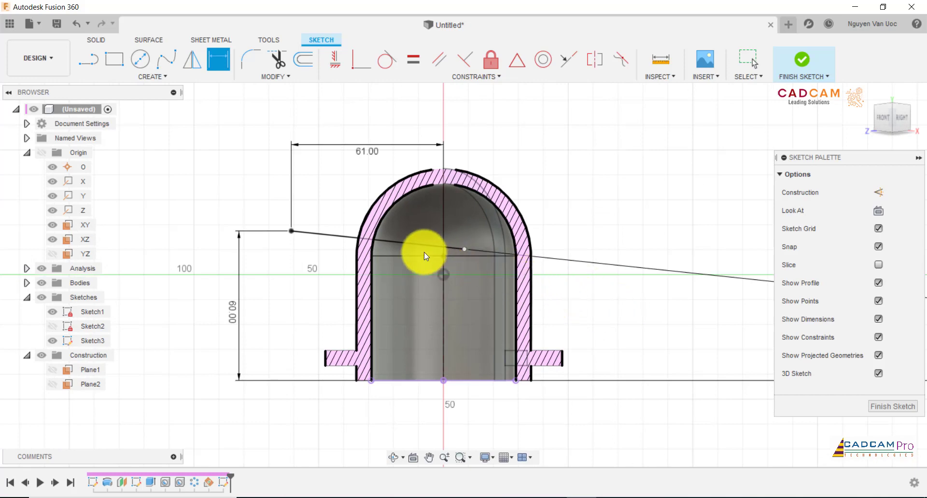
pyautogui.click(482, 493)
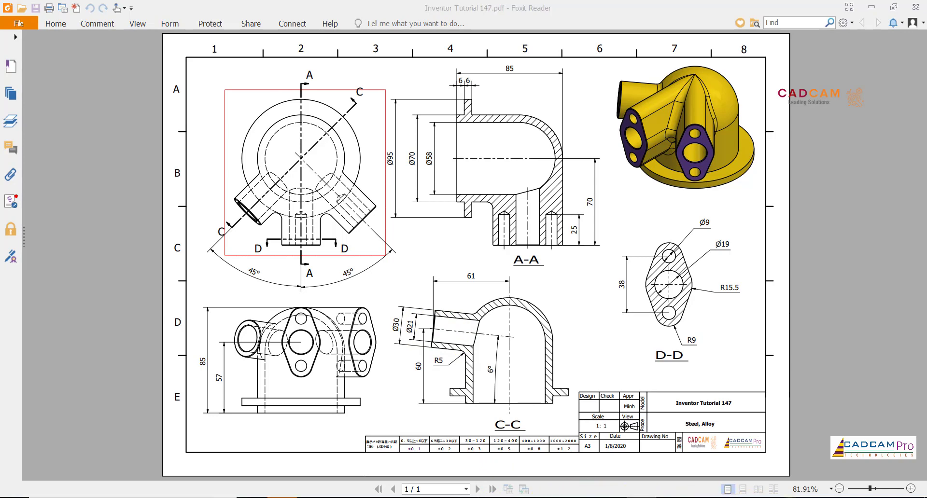
pyautogui.click(582, 492)
# - Draw a short line crossing the end of the slanted axis line
pyautogui.scroll(-3, 476, 287)
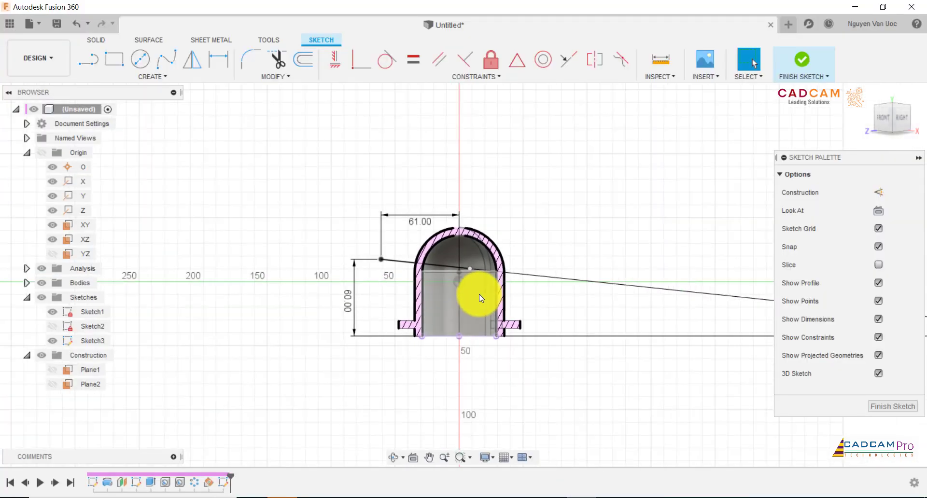
pyautogui.scroll(-3, 480, 294)
pyautogui.press('Escape')
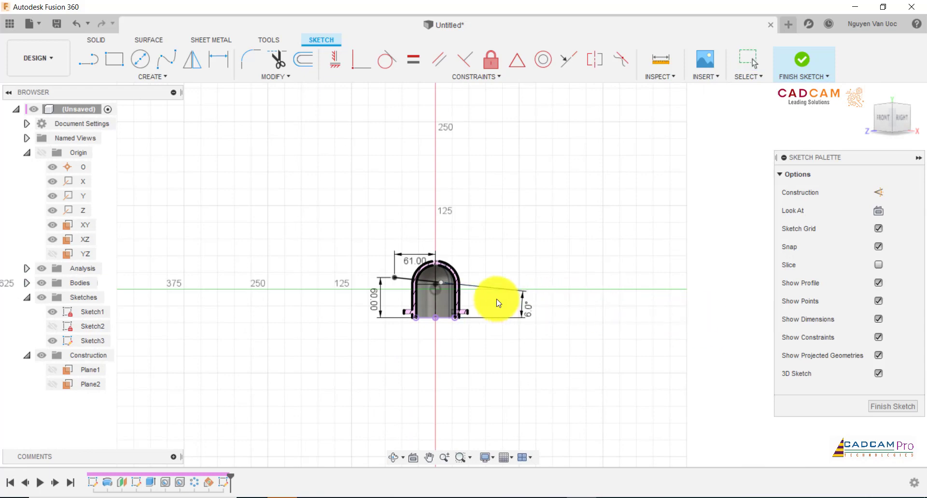
pyautogui.scroll(3, 441, 286)
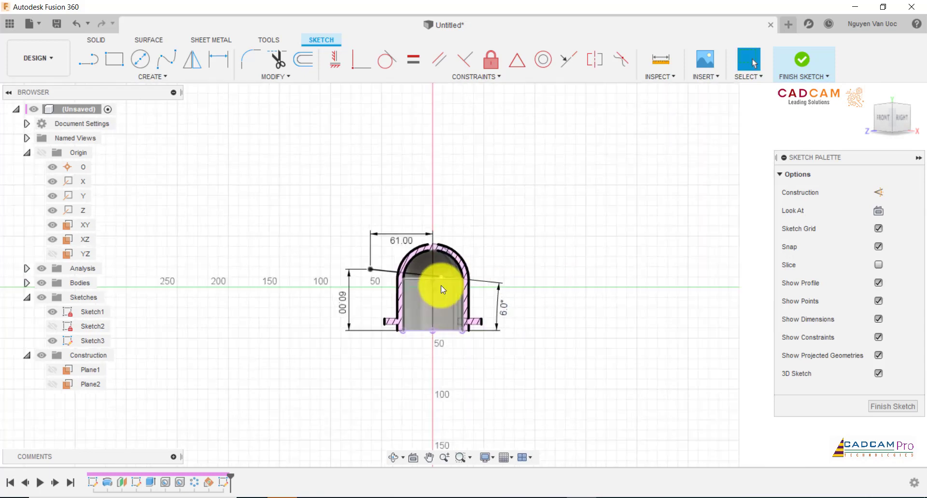
pyautogui.scroll(3, 433, 297)
pyautogui.scroll(3, 434, 297)
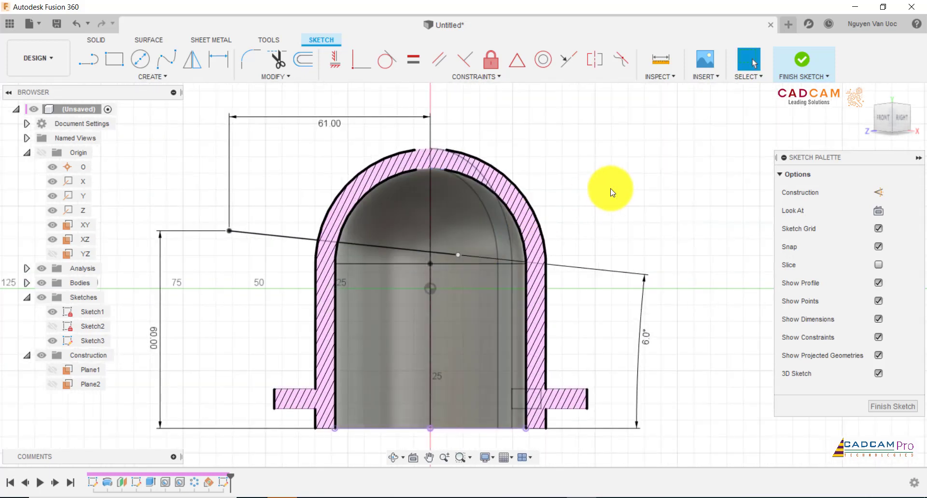
pyautogui.scroll(-2, 610, 192)
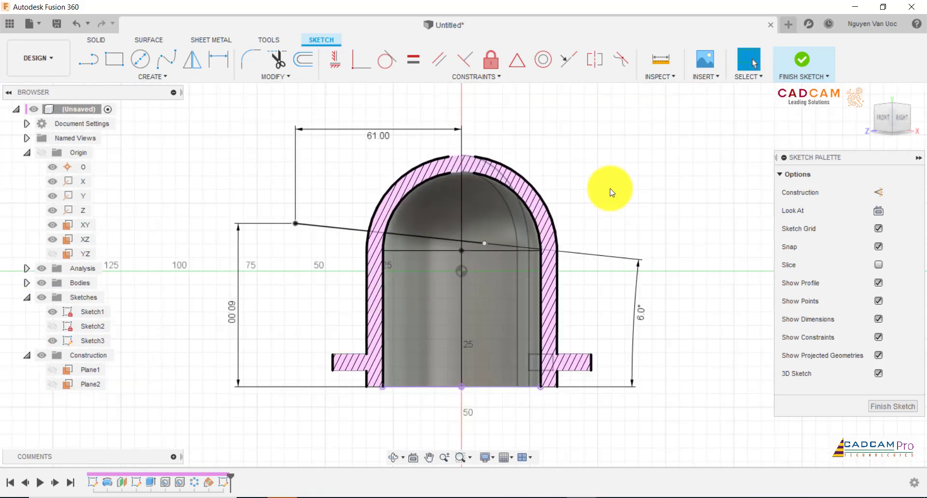
pyautogui.click(95, 67)
pyautogui.scroll(1, 300, 197)
pyautogui.click(310, 272)
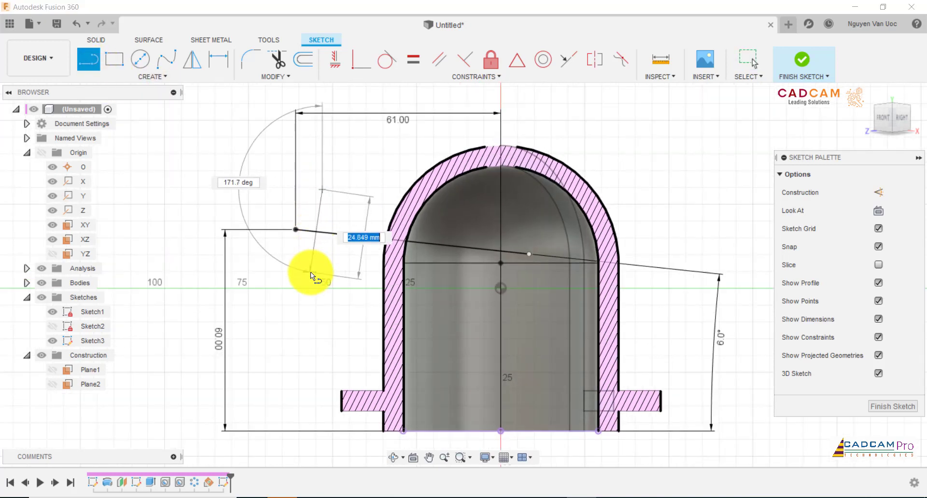
pyautogui.click(322, 190)
pyautogui.press('Escape')
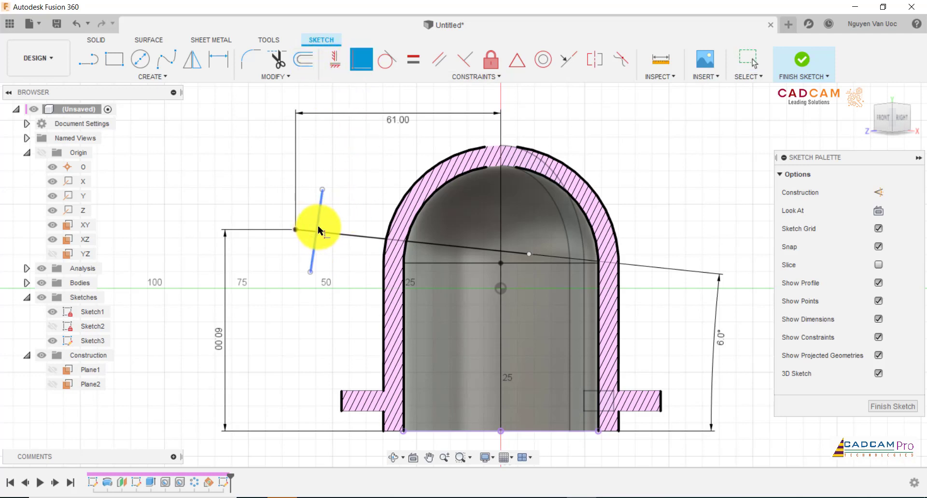
# - Constrain the short line to be centred on and perpendicular to the slanted line's end
pyautogui.click(517, 68)
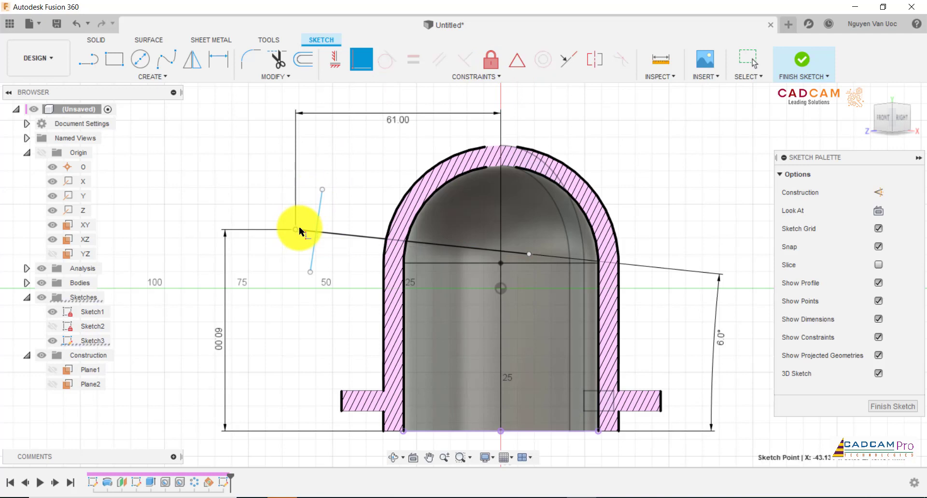
pyautogui.press('Escape')
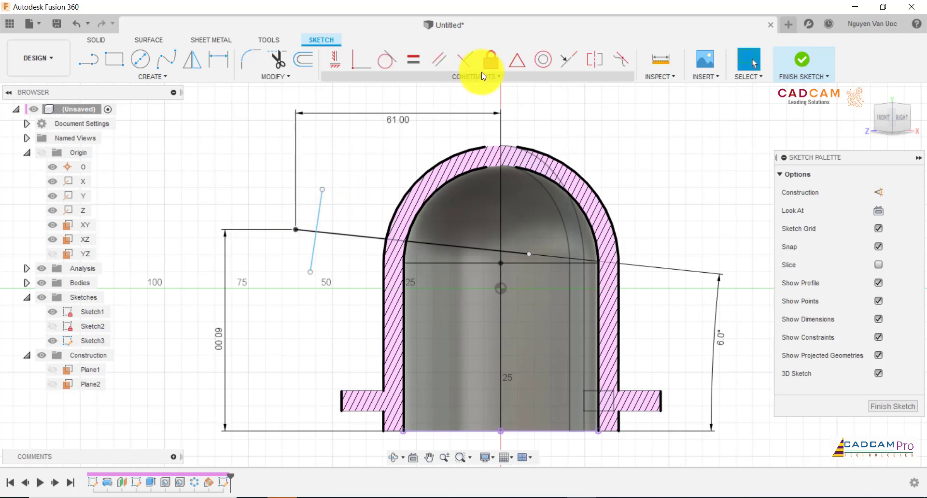
pyautogui.click(485, 78)
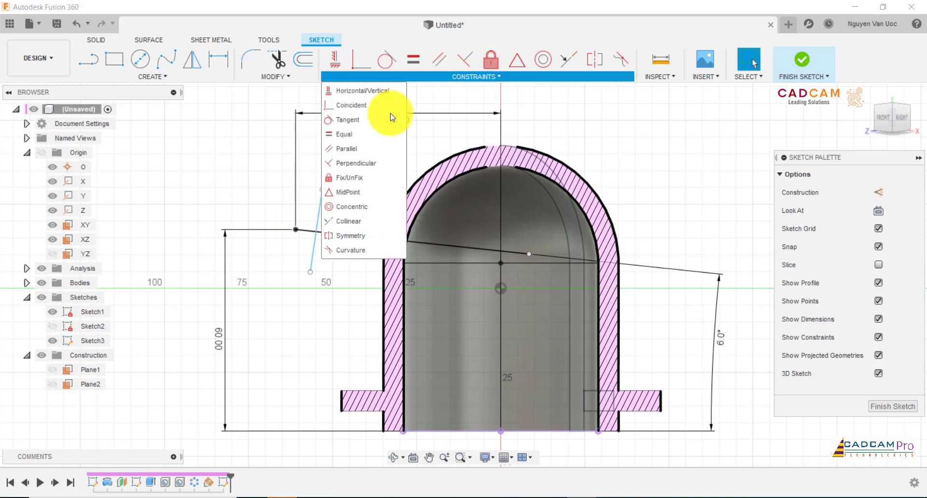
pyautogui.click(347, 197)
pyautogui.click(317, 225)
pyautogui.click(296, 229)
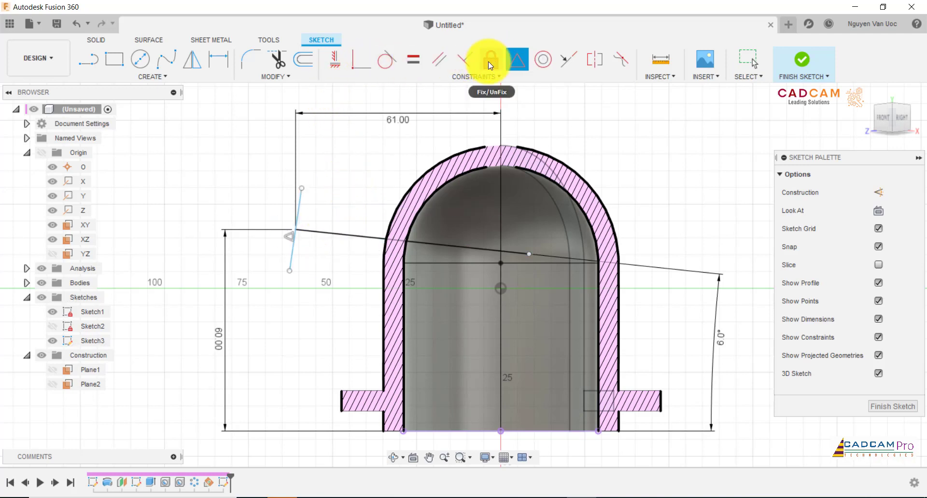
pyautogui.click(460, 68)
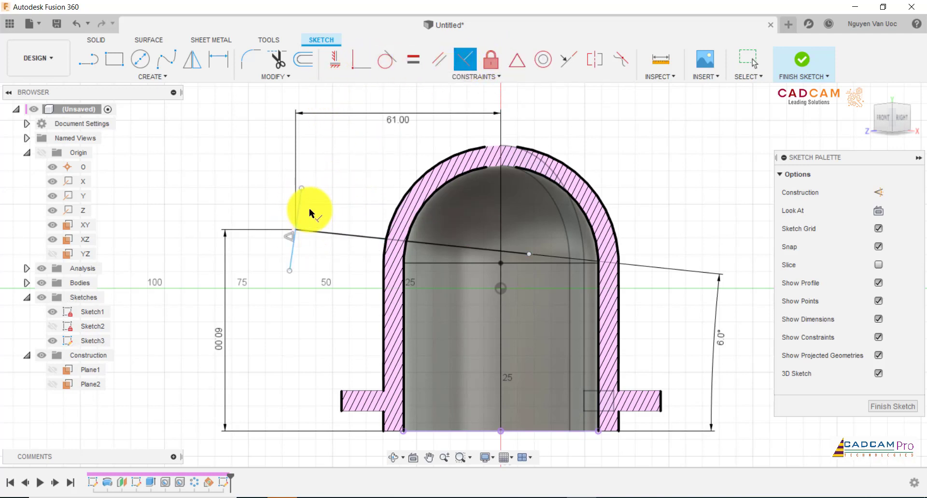
pyautogui.click(314, 232)
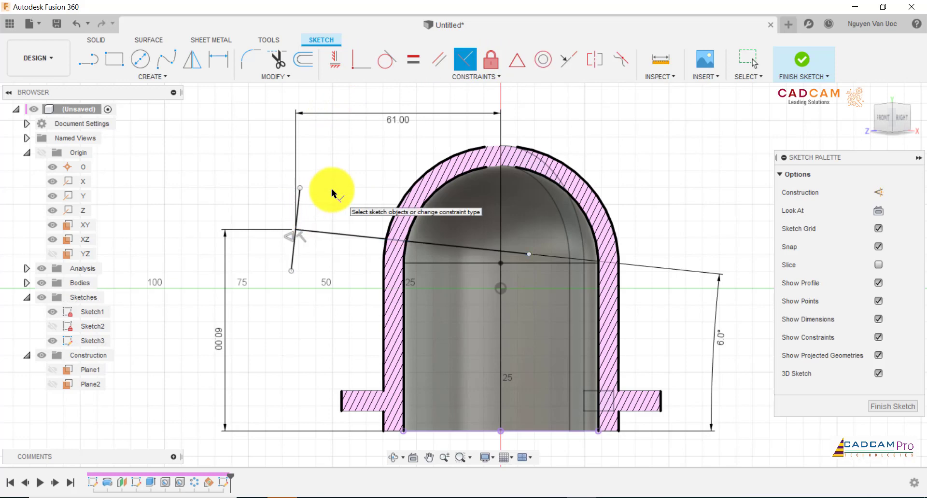
pyautogui.press('Escape')
pyautogui.scroll(2, 331, 188)
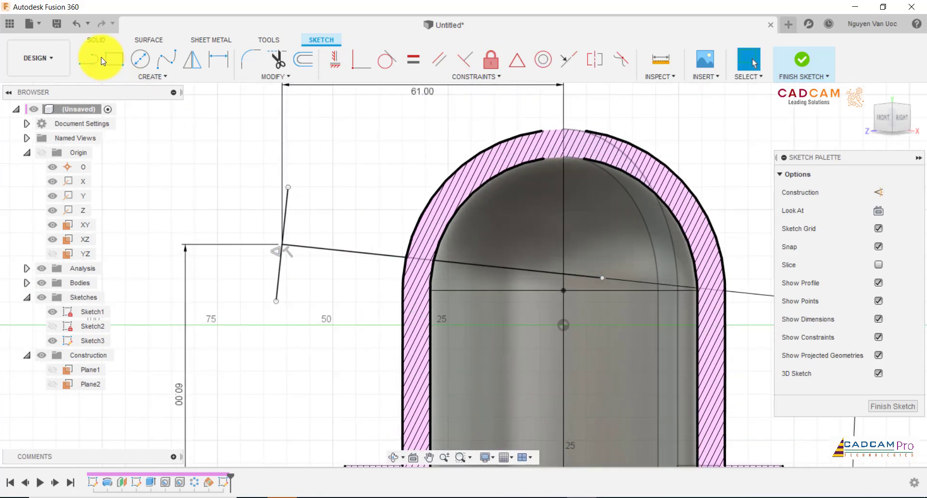
# - Sketch a closed slanted port outline above the axis line
pyautogui.click(291, 186)
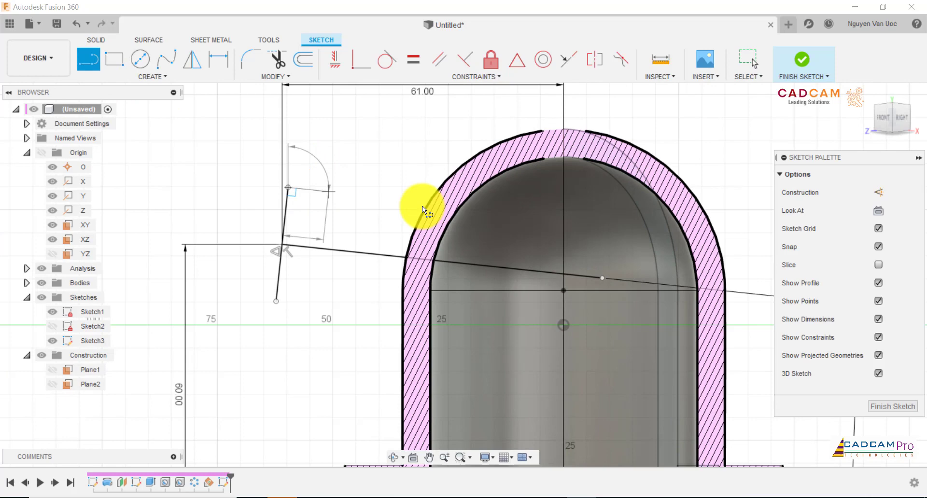
pyautogui.scroll(2, 491, 231)
pyautogui.click(493, 222)
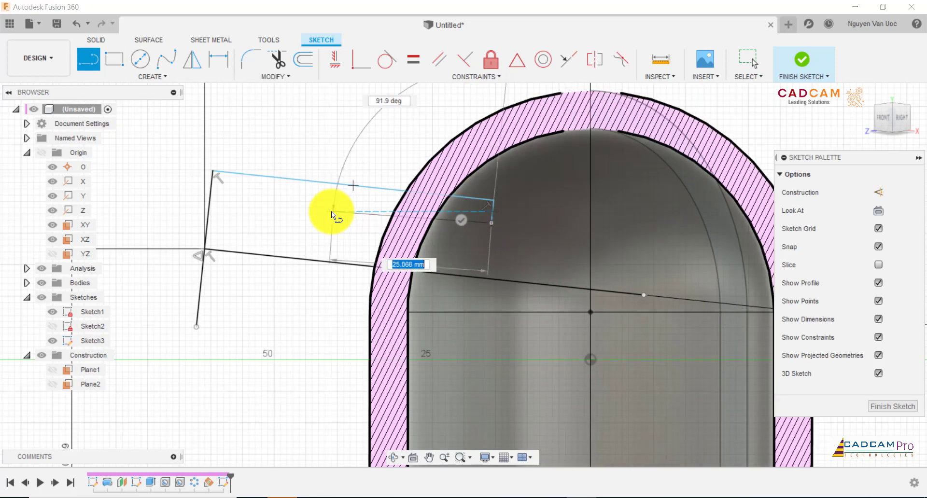
pyautogui.click(213, 189)
pyautogui.click(218, 59)
pyautogui.scroll(-2, 332, 238)
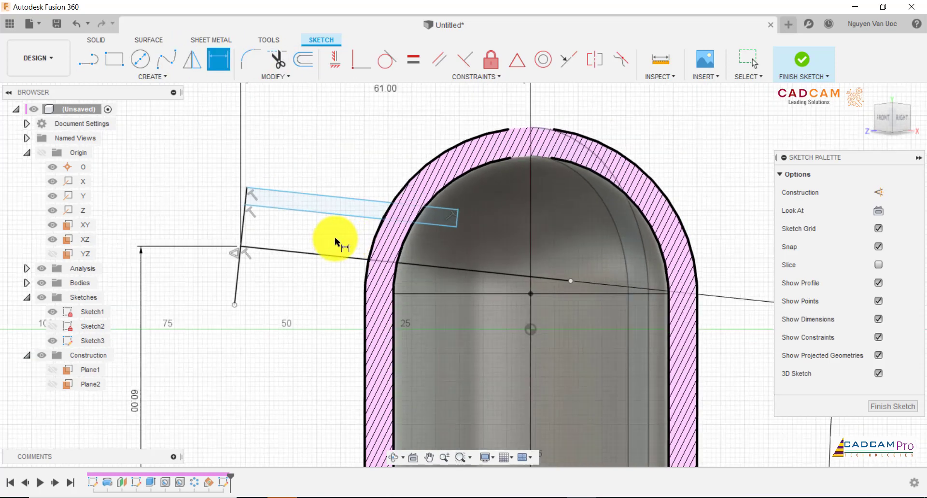
pyautogui.click(306, 197)
pyautogui.click(295, 248)
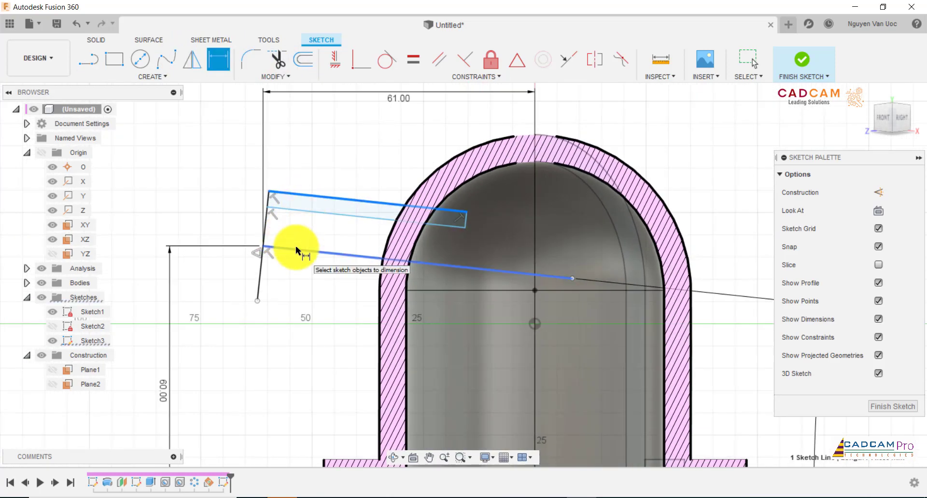
pyautogui.moveTo(207, 227); pyautogui.dragTo(212, 292)
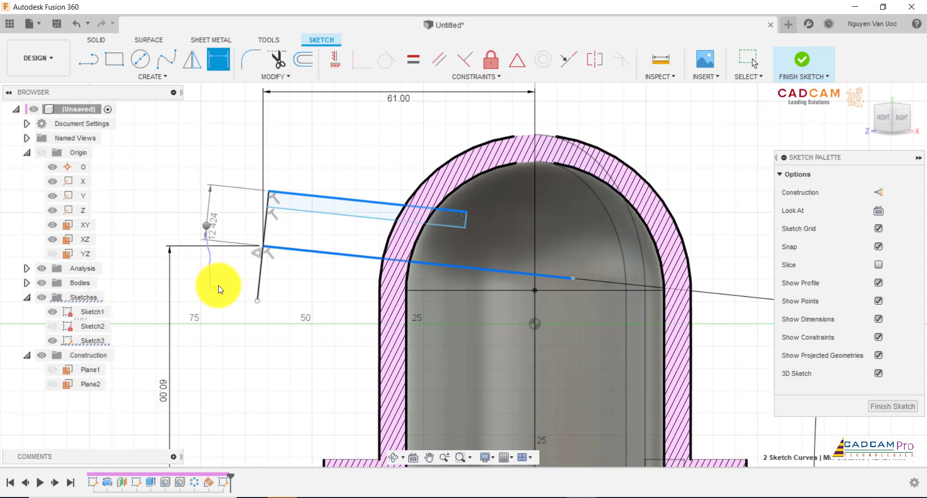
pyautogui.rightClick(220, 289)
pyautogui.press('Escape')
pyautogui.press('Escape')
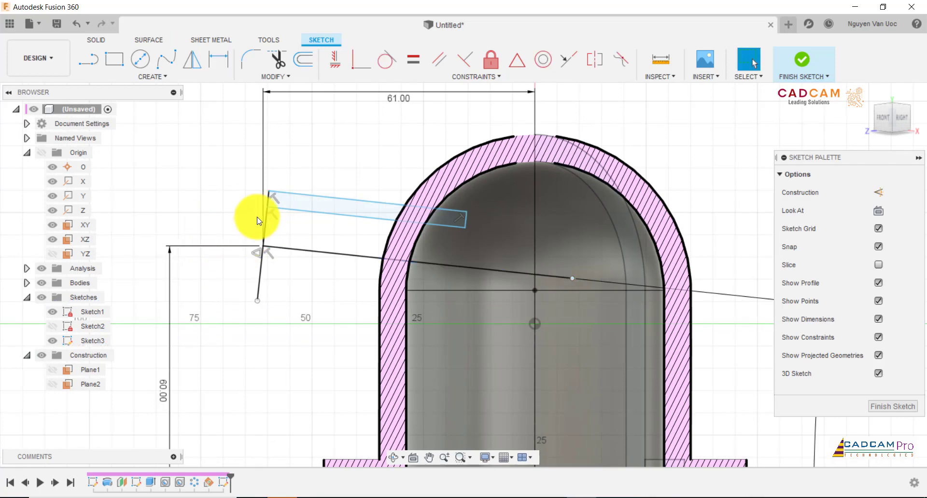
# - Dimension the outline 10.50 from the axis line and its parallel lines 15 mm apart
pyautogui.scroll(3, 294, 212)
pyautogui.scroll(-2, 394, 142)
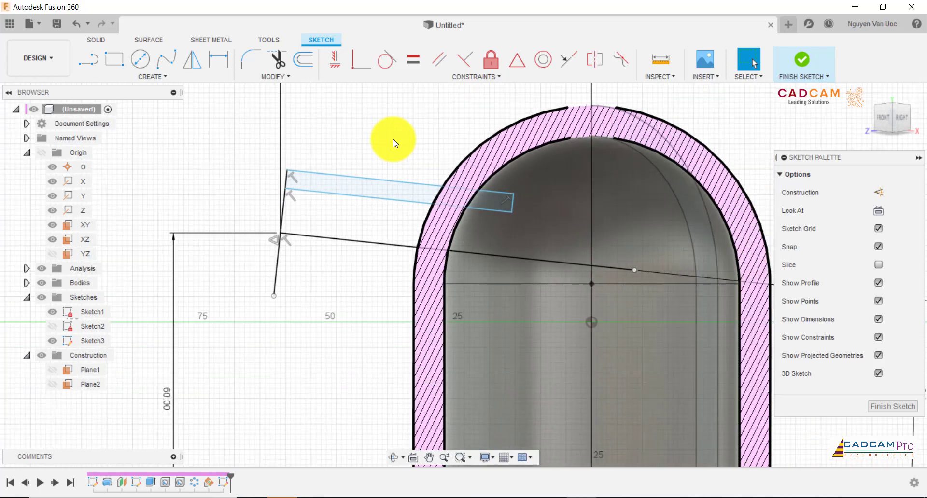
pyautogui.click(331, 193)
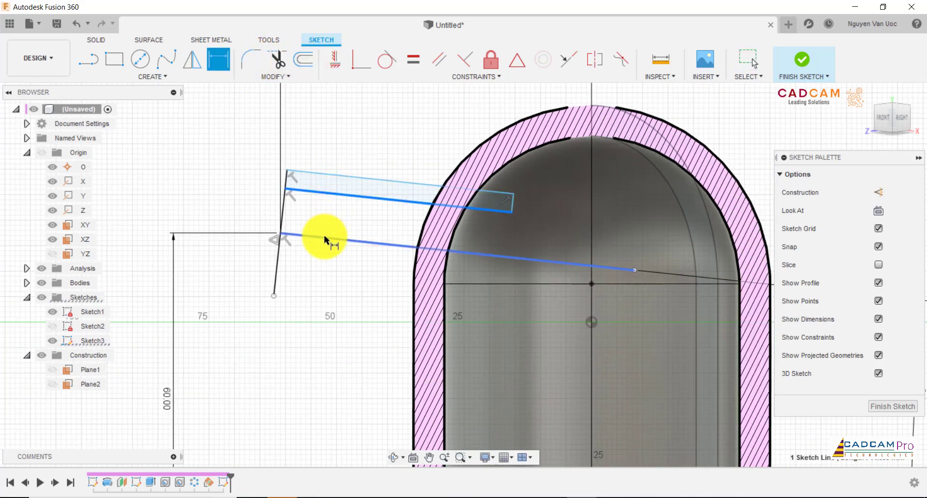
pyautogui.click(325, 237)
pyautogui.click(248, 213)
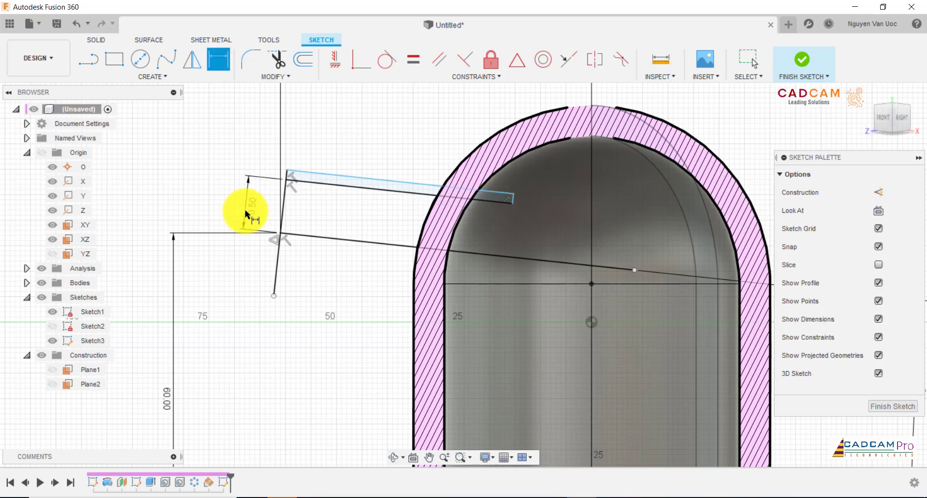
pyautogui.click(321, 175)
pyautogui.click(315, 236)
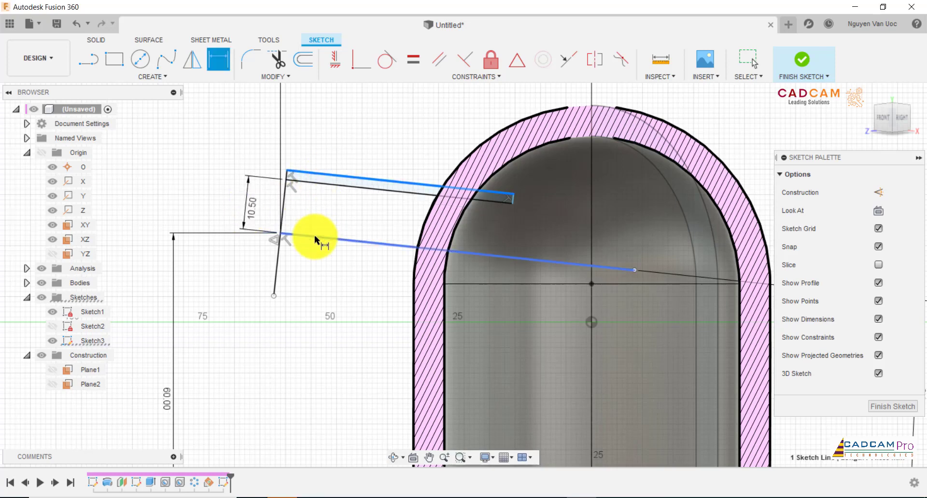
pyautogui.click(222, 198)
pyautogui.press('Return')
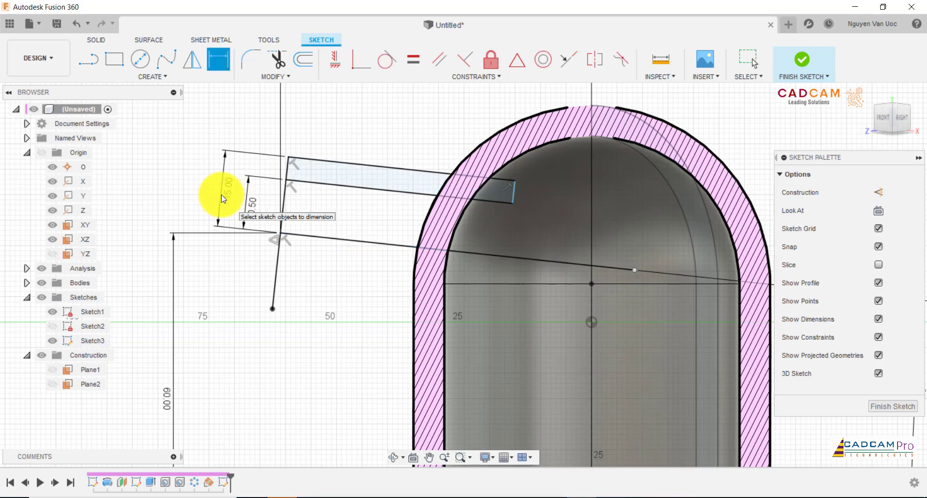
pyautogui.press('Escape')
pyautogui.scroll(-2, 381, 213)
pyautogui.scroll(-2, 413, 231)
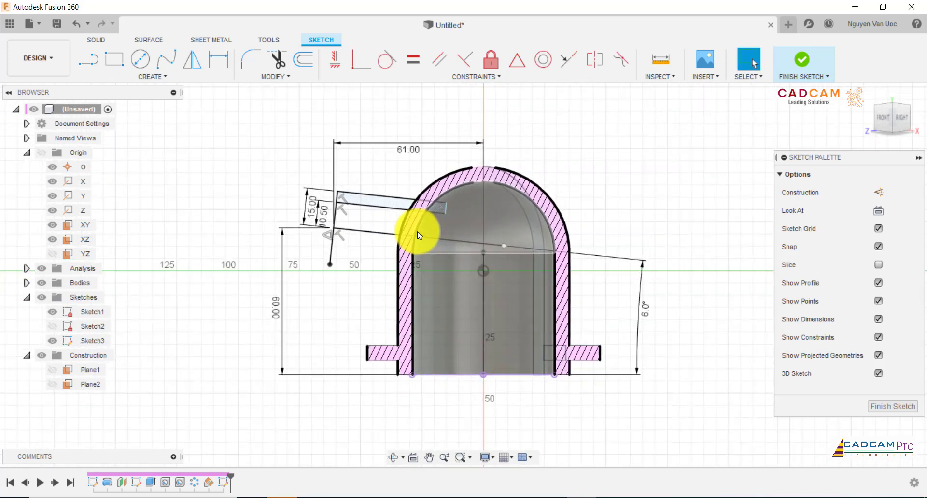
# - Finish the angled port sketch and return to the Solid tools
pyautogui.click(893, 407)
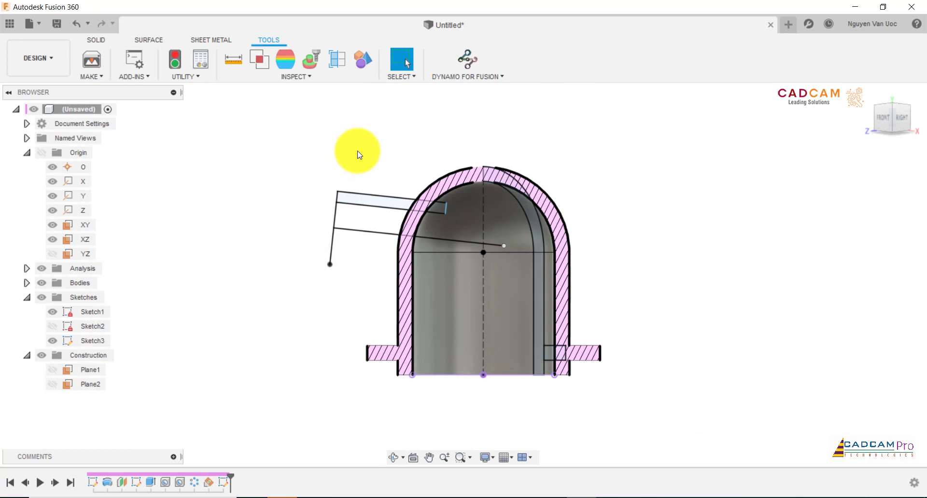
pyautogui.click(141, 41)
pyautogui.click(96, 41)
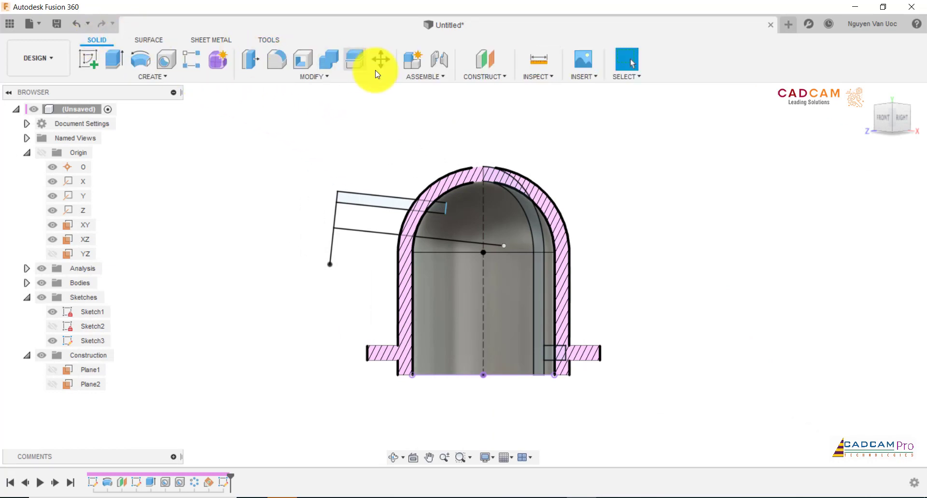
# - Create Plane3 along the angled line at distance 0, normal to its outer end
pyautogui.click(489, 79)
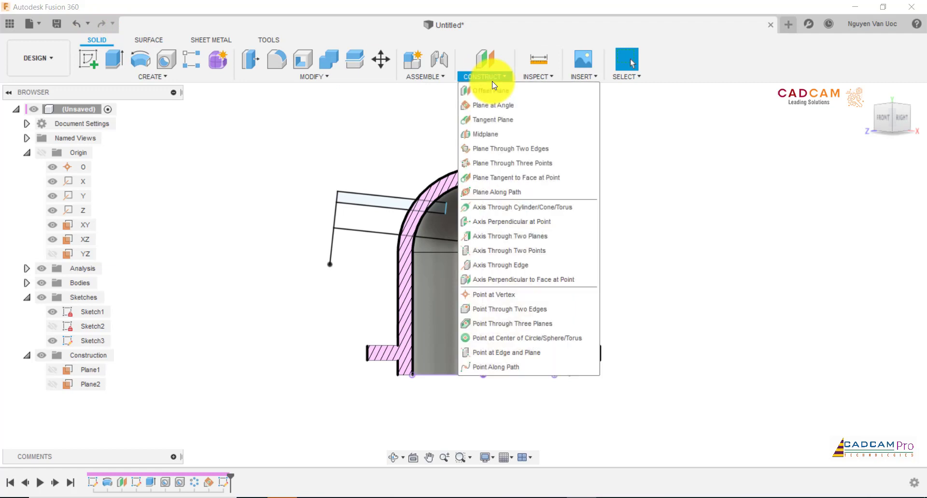
pyautogui.click(507, 222)
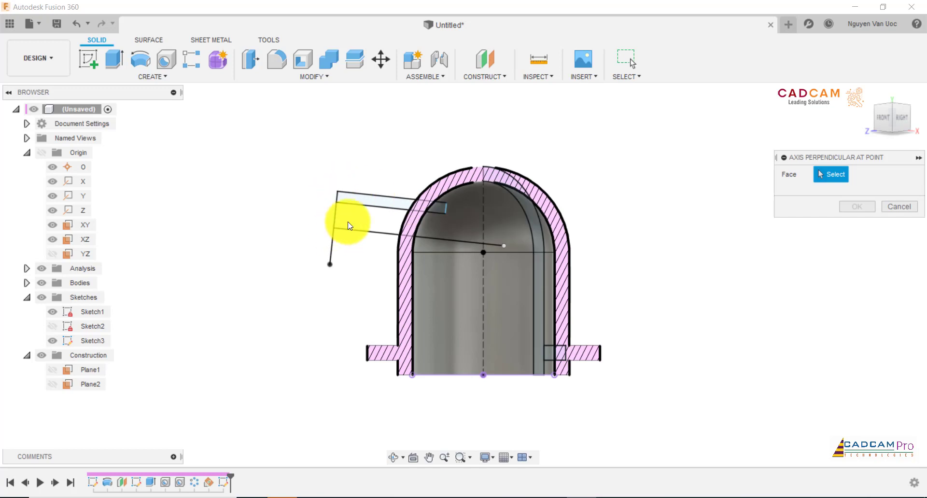
pyautogui.click(899, 207)
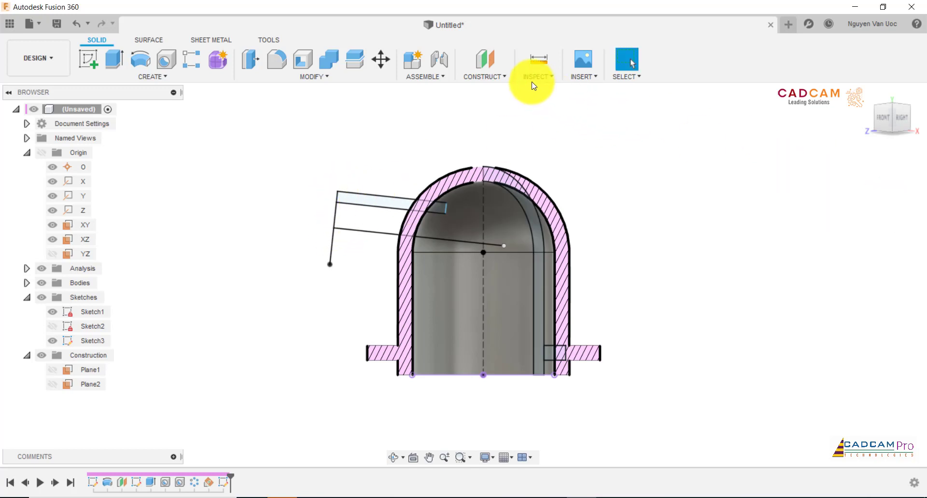
pyautogui.click(487, 76)
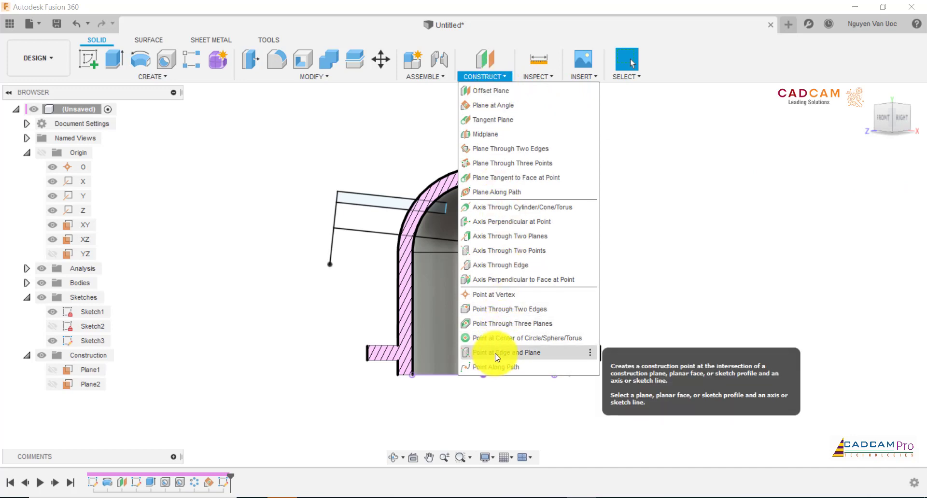
pyautogui.click(484, 195)
pyautogui.click(357, 236)
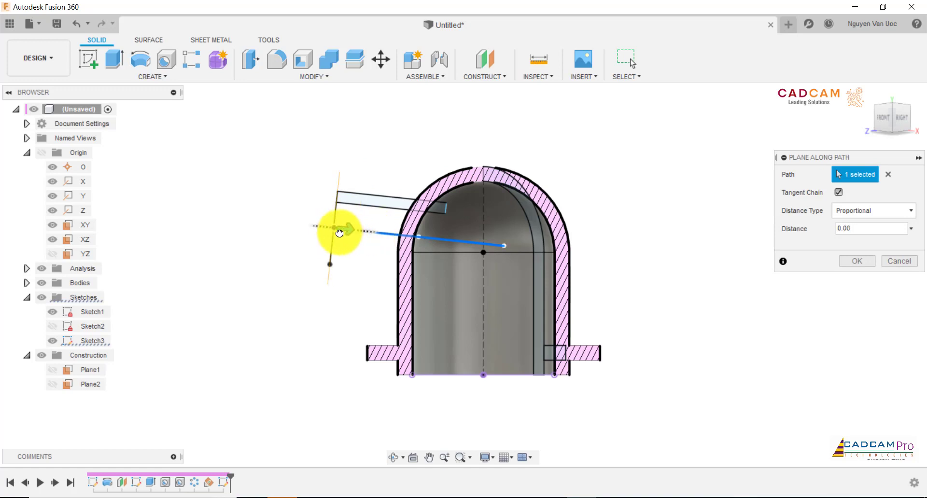
pyautogui.moveTo(356, 271)
pyautogui.keyDown('shift'); pyautogui.mouseDown(button='middle')
pyautogui.moveTo(341, 233)
pyautogui.moveTo(374, 234)
pyautogui.moveTo(387, 264)
pyautogui.mouseUp(button='middle'); pyautogui.keyUp('shift')
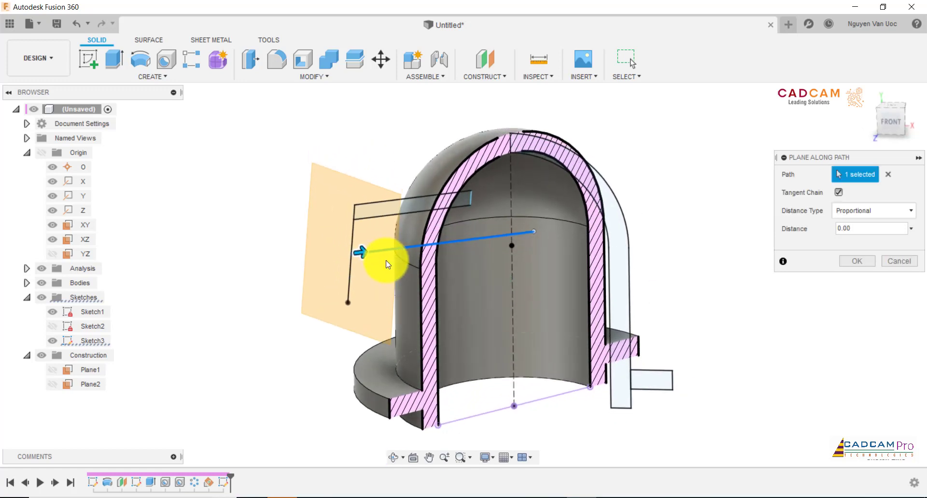
pyautogui.click(857, 262)
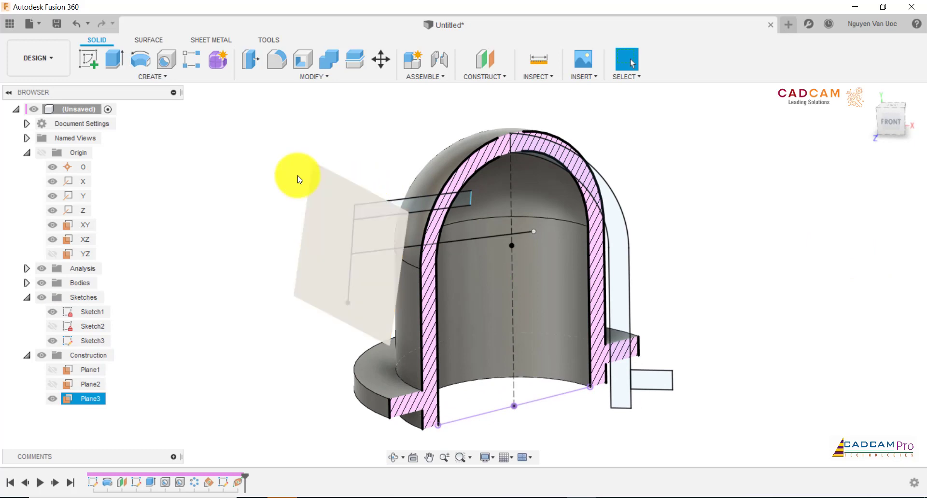
# - On Plane3, sketch concentric Ø21 and Ø30 circles at the angled line's end and finish the sketch
pyautogui.click(89, 59)
pyautogui.click(353, 187)
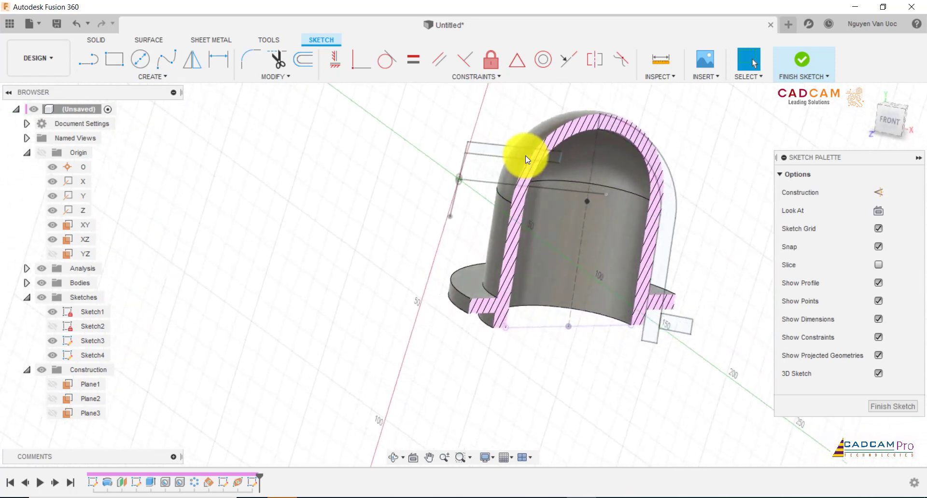
pyautogui.click(139, 60)
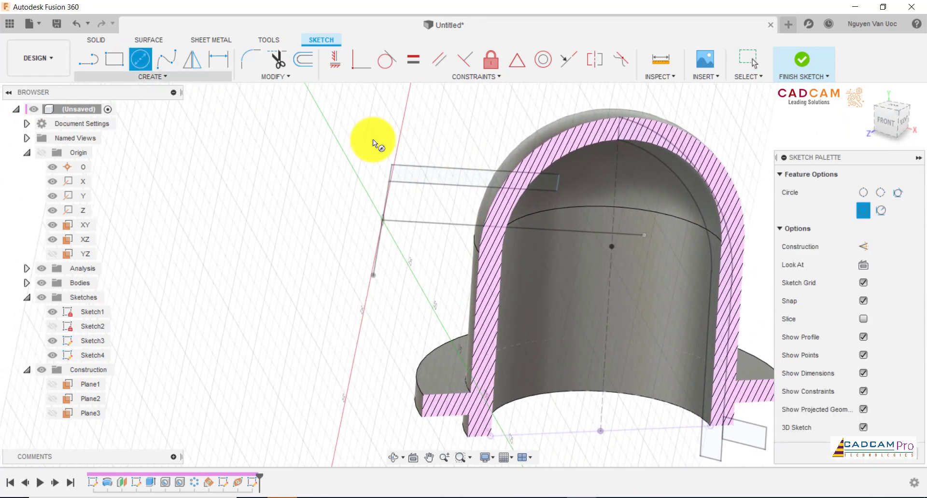
pyautogui.click(385, 219)
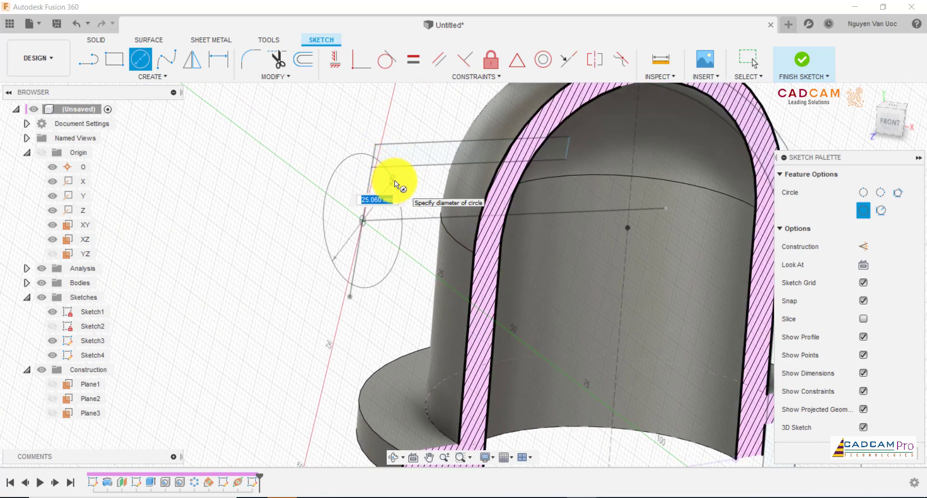
pyautogui.write('21')
pyautogui.press('Return')
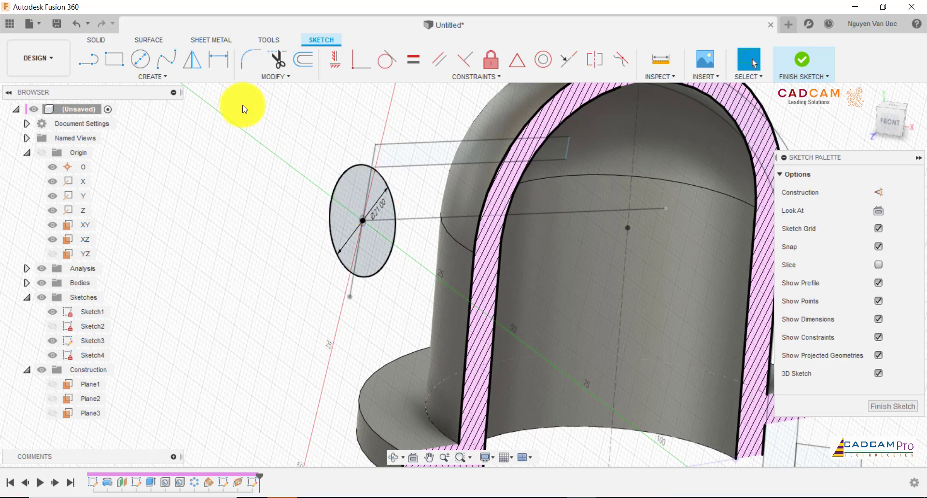
pyautogui.click(140, 59)
pyautogui.click(363, 220)
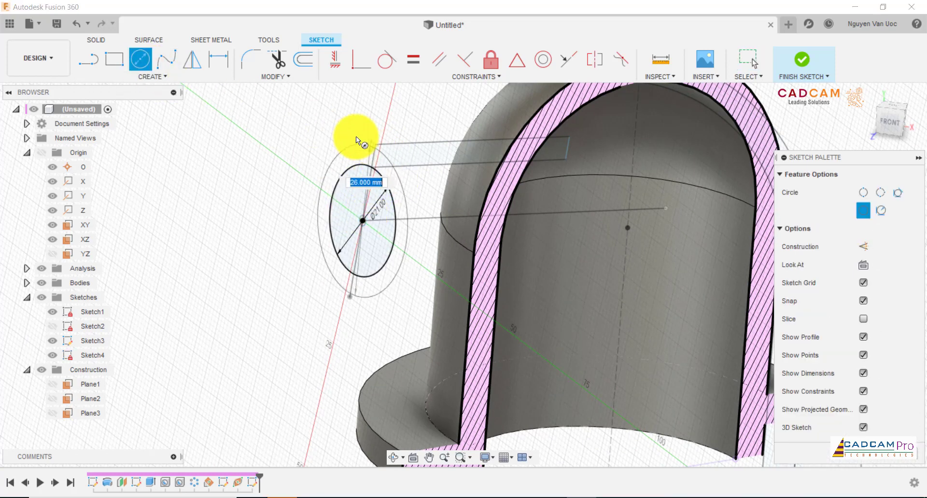
pyautogui.write('30')
pyautogui.press('Return')
pyautogui.scroll(-3, 371, 145)
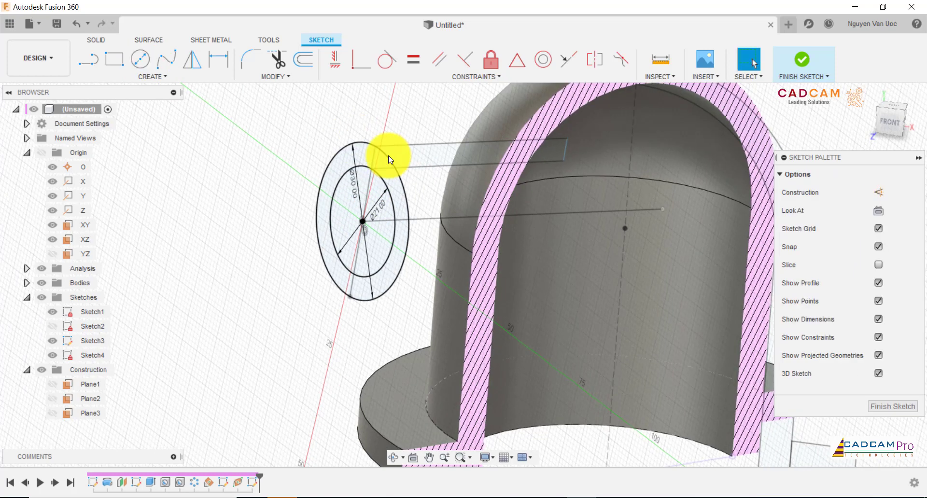
pyautogui.click(886, 406)
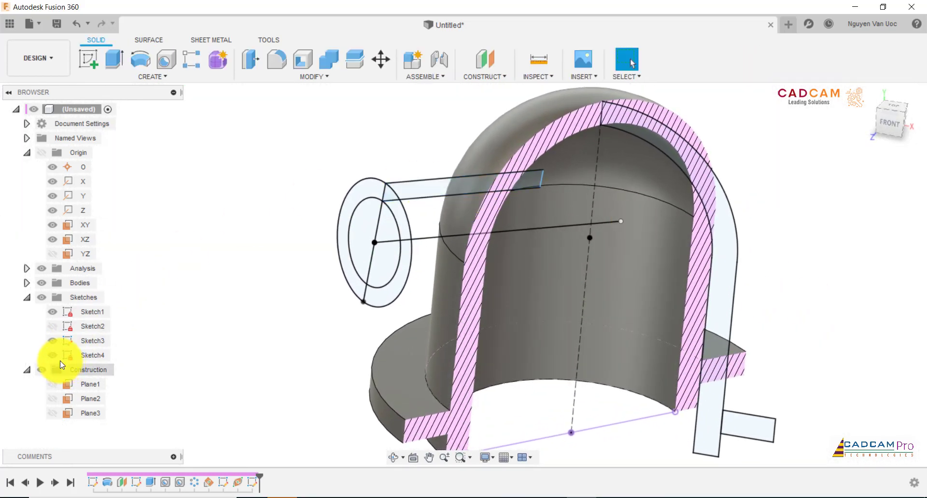
# - Hide Sketch3 and extrude the Sketch4 ring to the dome face as a Join
pyautogui.click(52, 341)
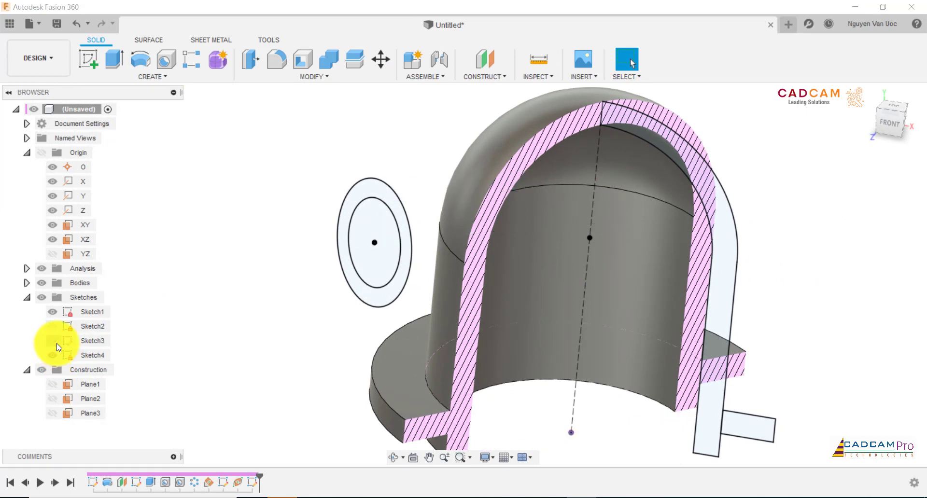
pyautogui.click(116, 60)
pyautogui.click(376, 189)
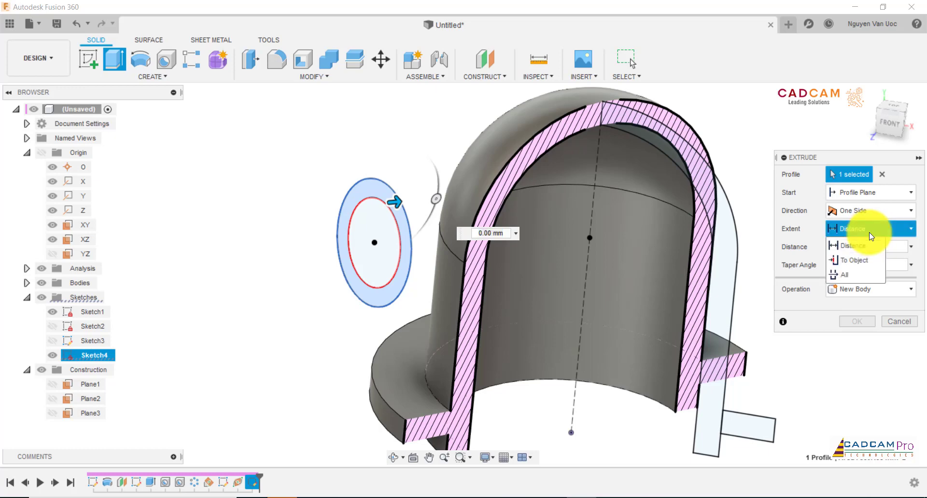
pyautogui.click(863, 261)
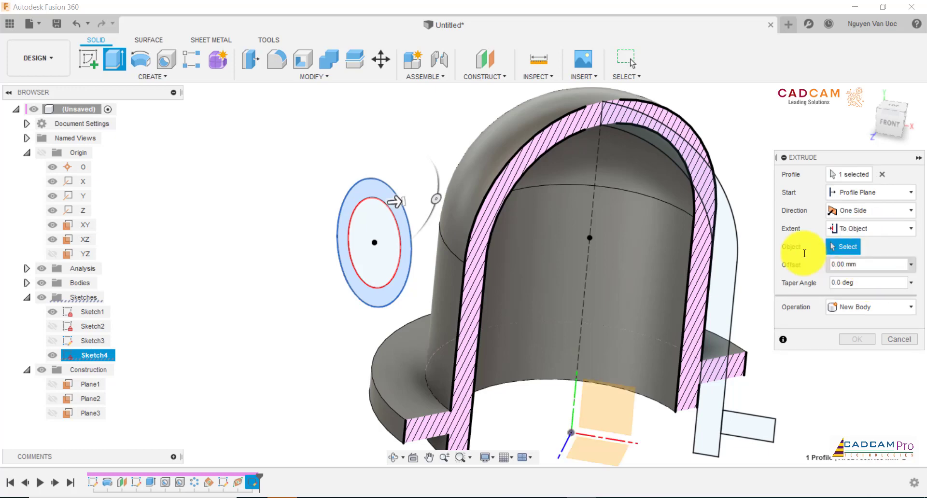
pyautogui.click(472, 194)
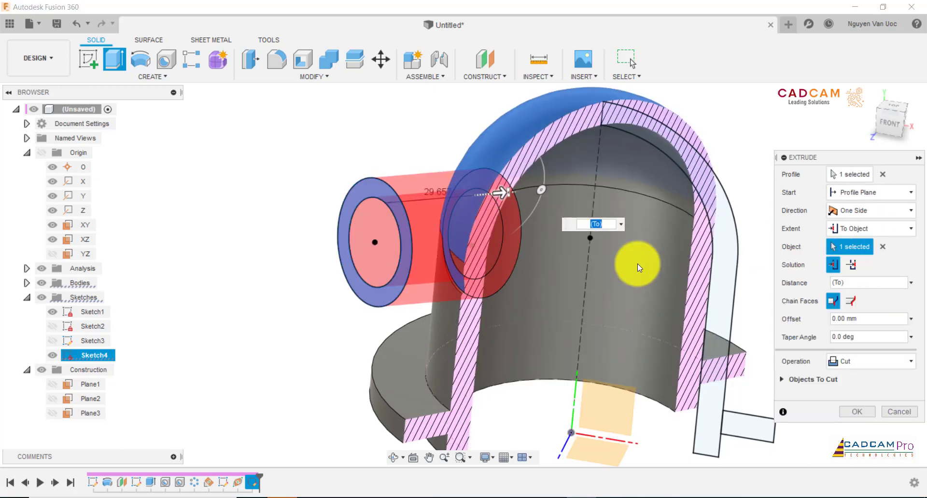
pyautogui.click(874, 365)
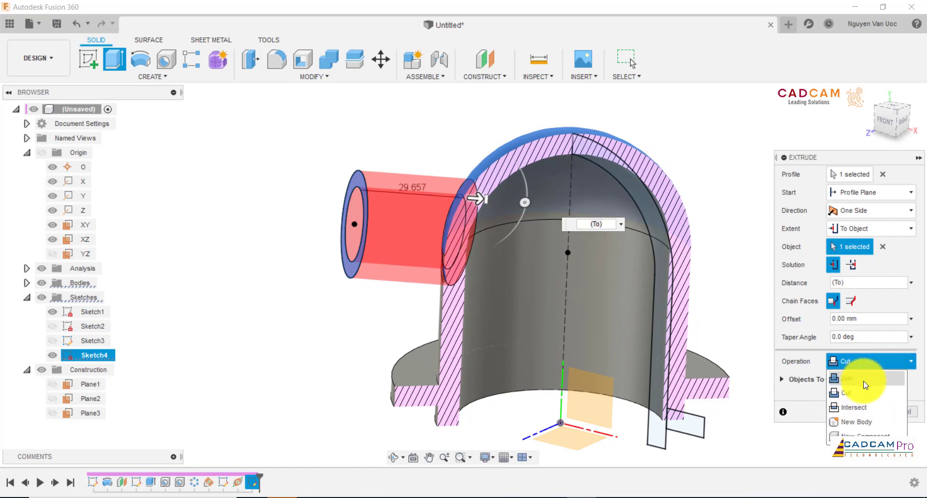
pyautogui.click(864, 382)
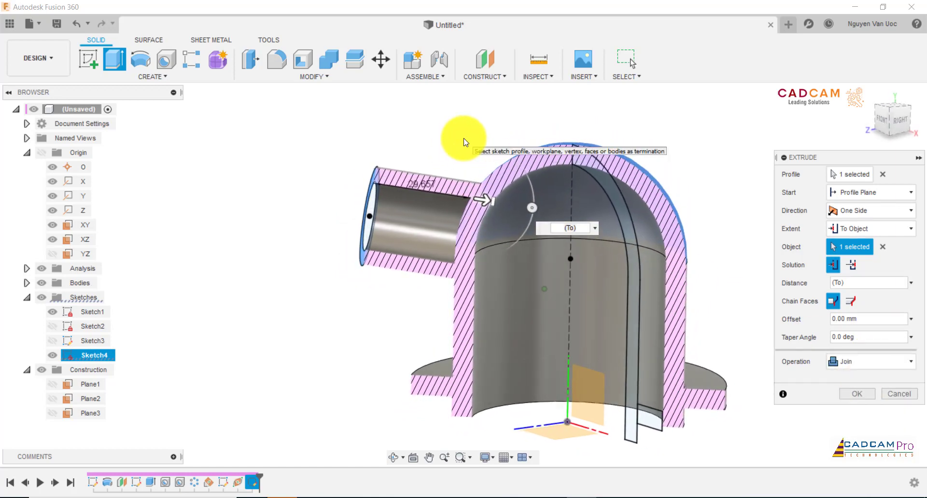
pyautogui.click(858, 394)
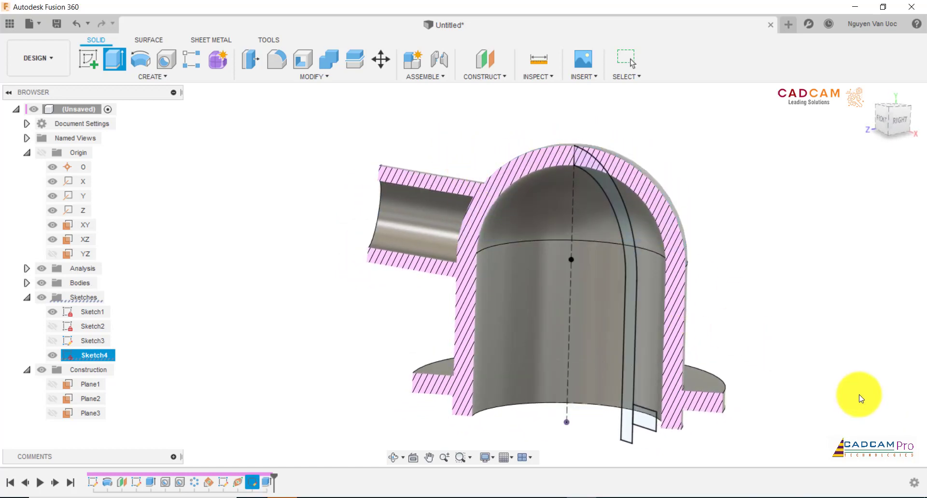
pyautogui.keyDown('shift'); pyautogui.moveTo(772, 298); pyautogui.dragTo(773, 268, button='middle'); pyautogui.keyUp('shift')
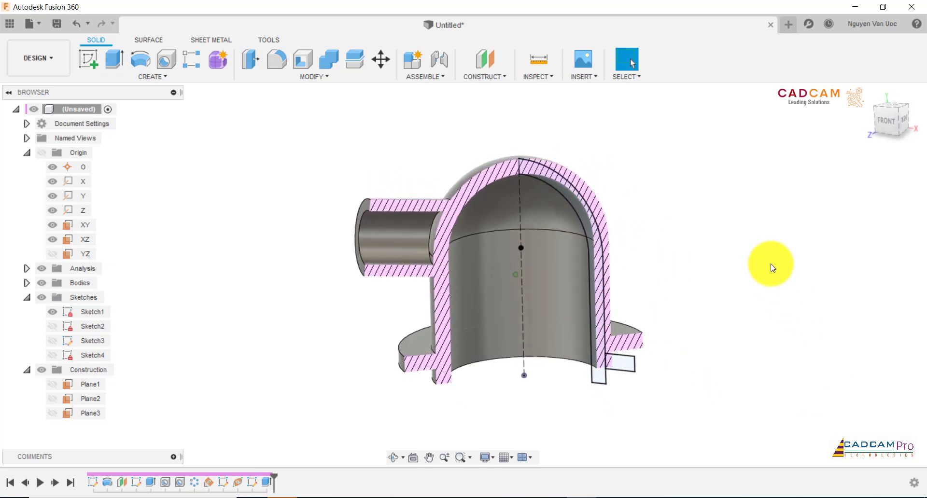
# - Hide the base profile sketch, then start a section analysis and cancel it
pyautogui.click(52, 312)
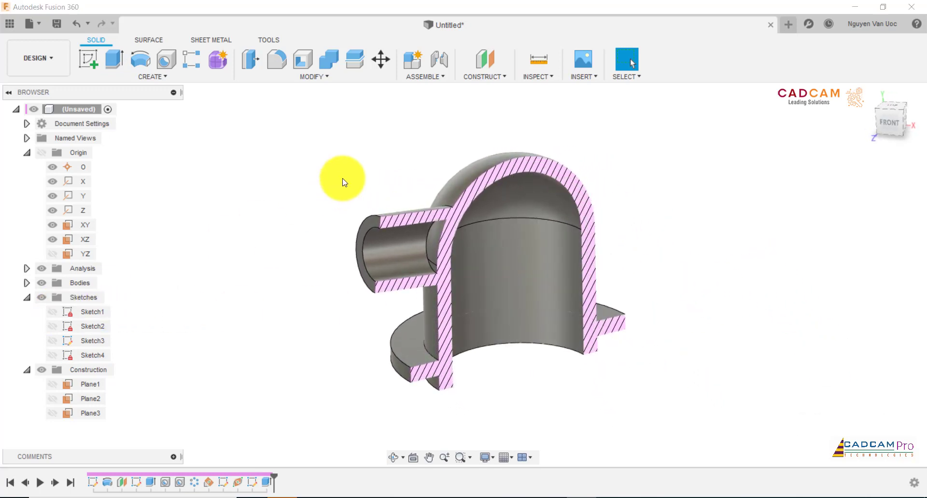
pyautogui.keyDown('shift'); pyautogui.moveTo(342, 182); pyautogui.dragTo(354, 183, button='middle'); pyautogui.keyUp('shift')
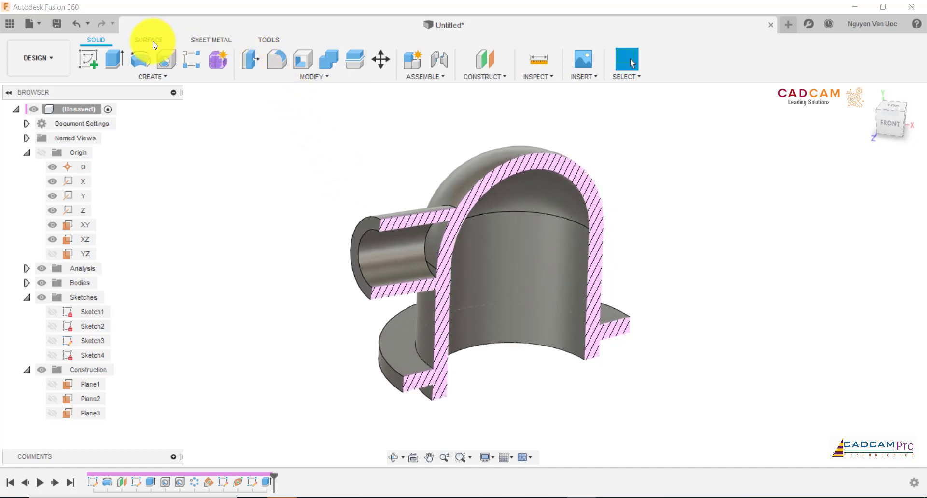
pyautogui.click(265, 40)
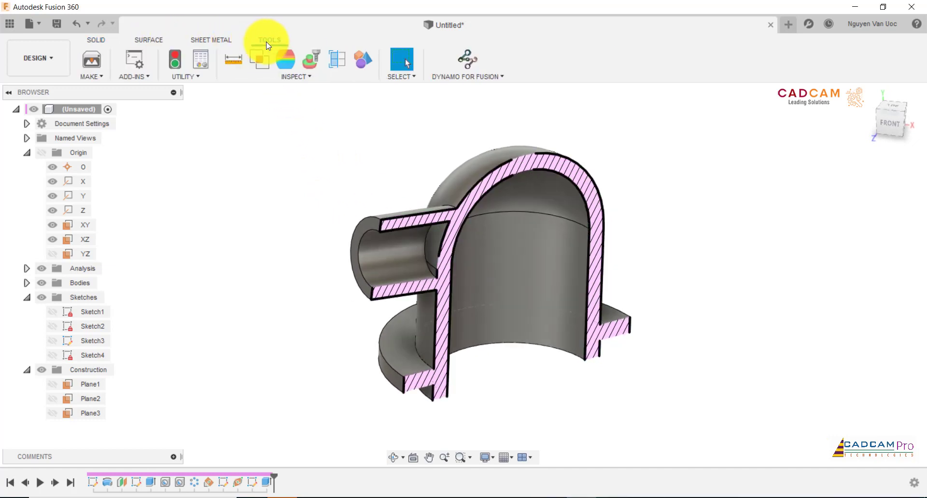
pyautogui.click(340, 67)
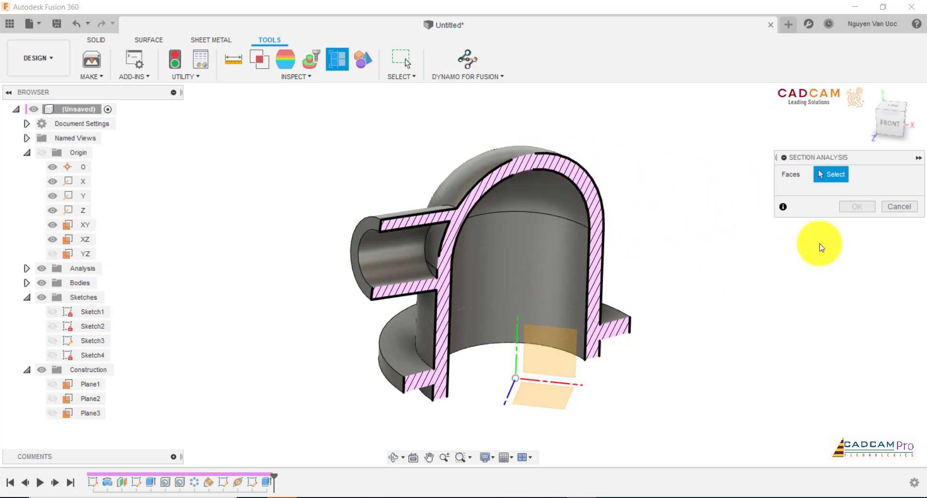
pyautogui.click(891, 207)
pyautogui.keyDown('shift'); pyautogui.moveTo(579, 169); pyautogui.dragTo(443, 130, button='middle'); pyautogui.keyUp('shift')
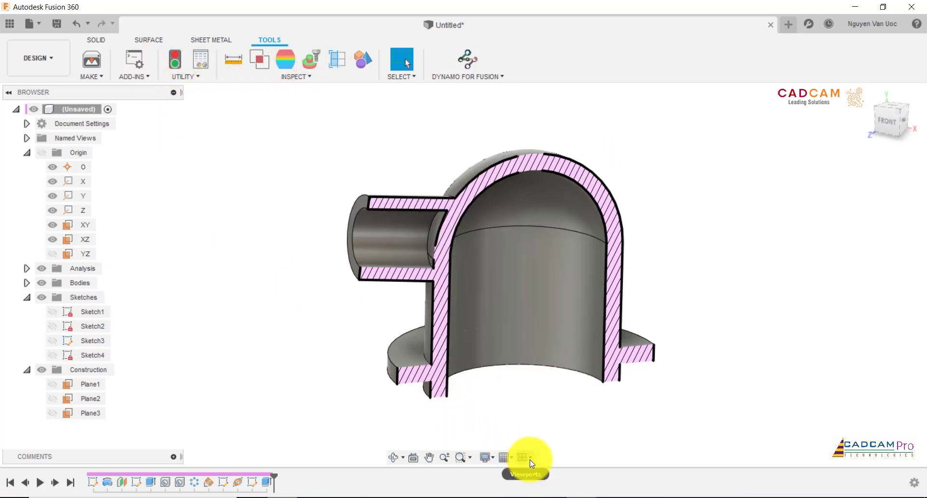
# - Leave the display settings unchanged and section the model along the XZ plane
pyautogui.click(513, 462)
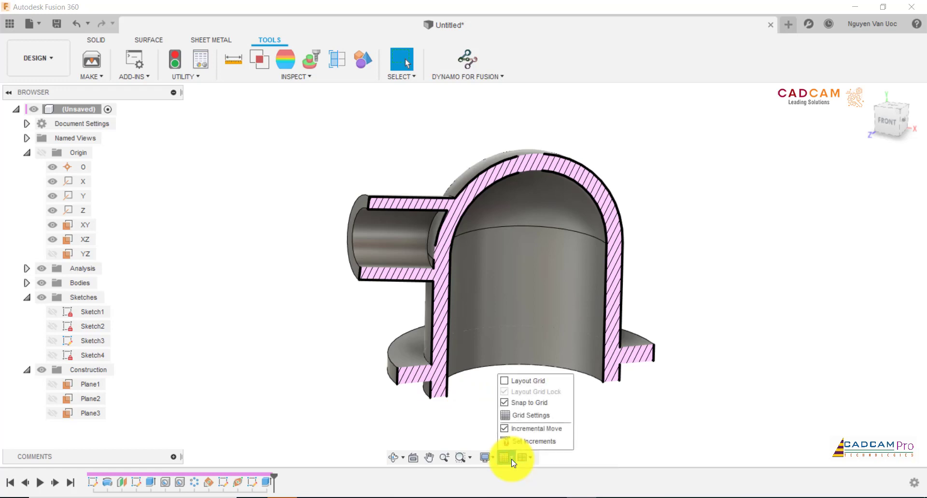
pyautogui.click(491, 458)
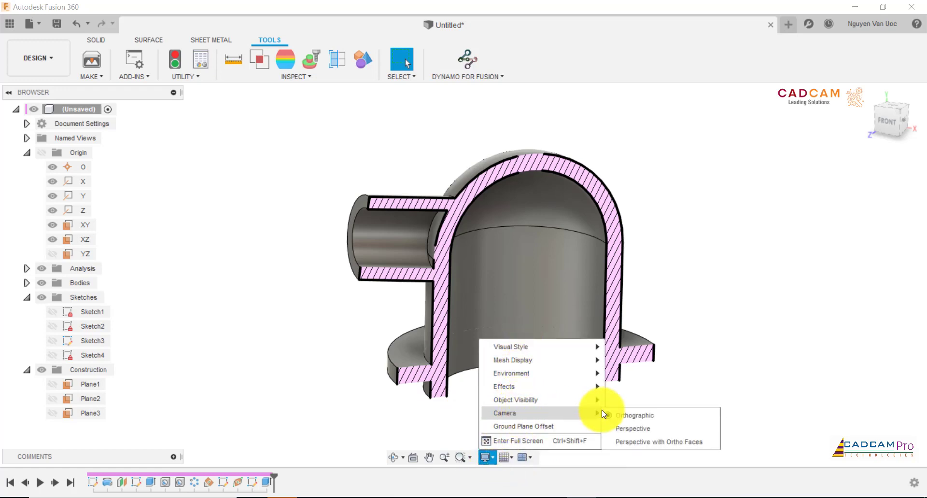
pyautogui.click(786, 376)
pyautogui.moveTo(675, 317)
pyautogui.keyDown('shift'); pyautogui.mouseDown(button='middle')
pyautogui.moveTo(683, 286)
pyautogui.moveTo(697, 294)
pyautogui.moveTo(711, 343)
pyautogui.mouseUp(button='middle'); pyautogui.keyUp('shift')
pyautogui.click(337, 58)
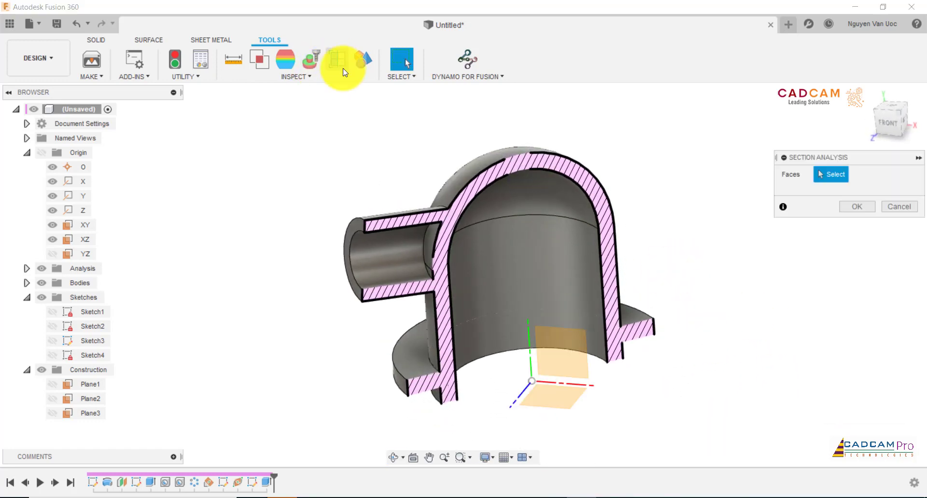
pyautogui.click(558, 399)
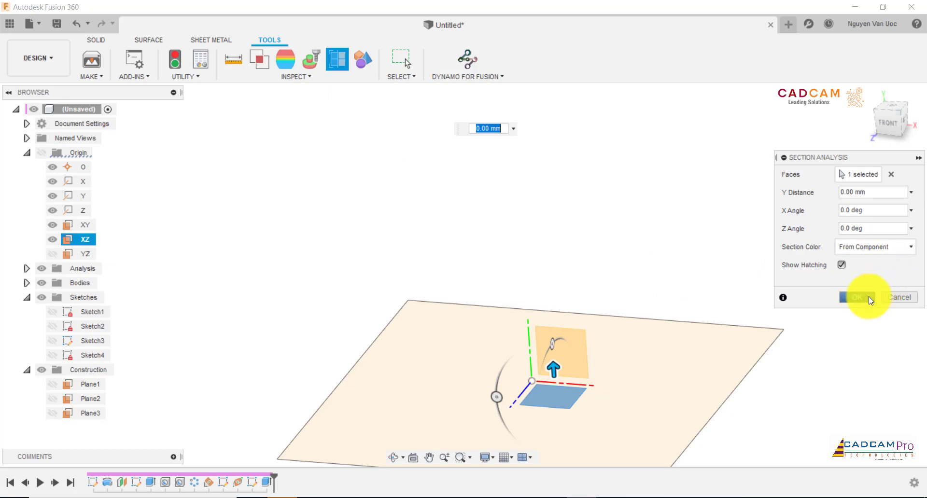
pyautogui.click(869, 297)
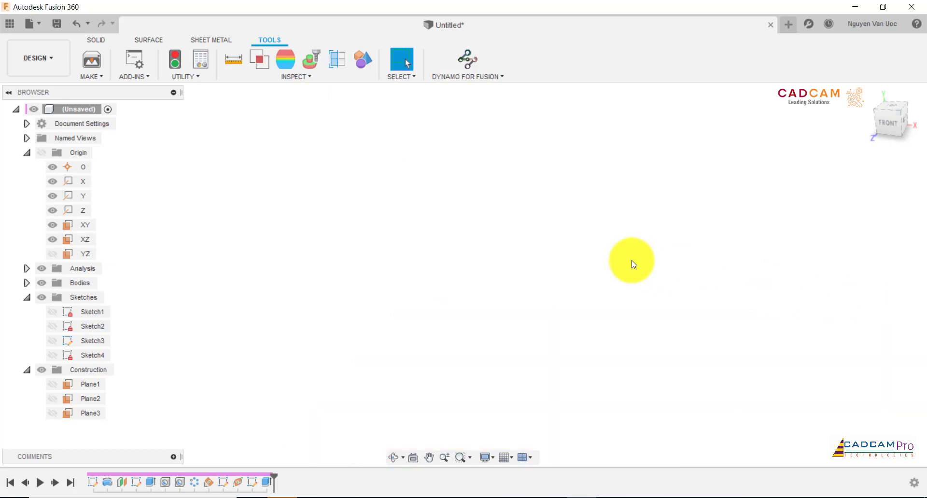
# - Add an XY-plane section offset 120 mm, then orbit to view the underside
pyautogui.click(337, 58)
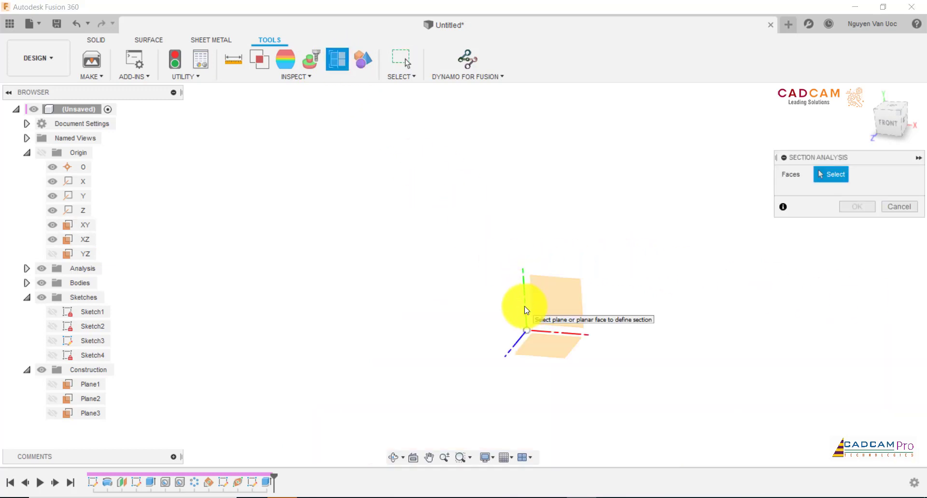
pyautogui.click(558, 302)
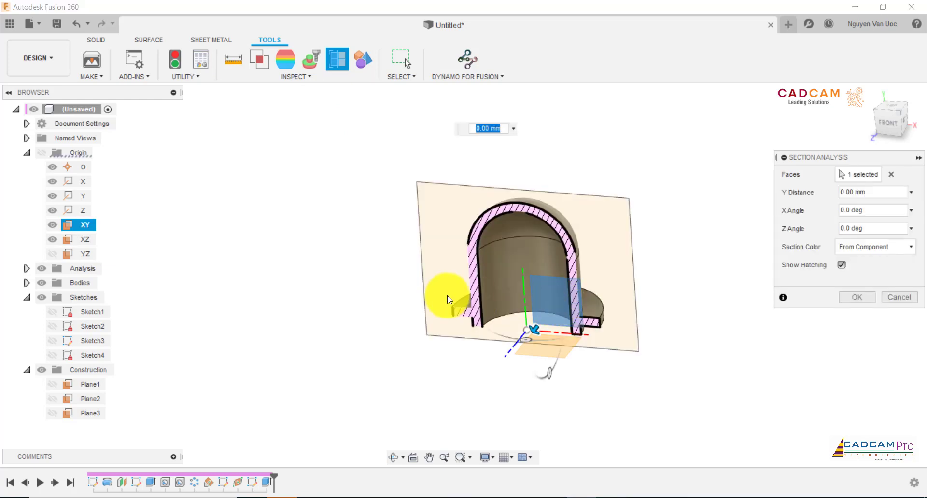
pyautogui.keyDown('shift'); pyautogui.moveTo(446, 293); pyautogui.dragTo(517, 227, button='middle'); pyautogui.keyUp('shift')
pyautogui.moveTo(542, 315); pyautogui.dragTo(696, 363)
pyautogui.click(857, 300)
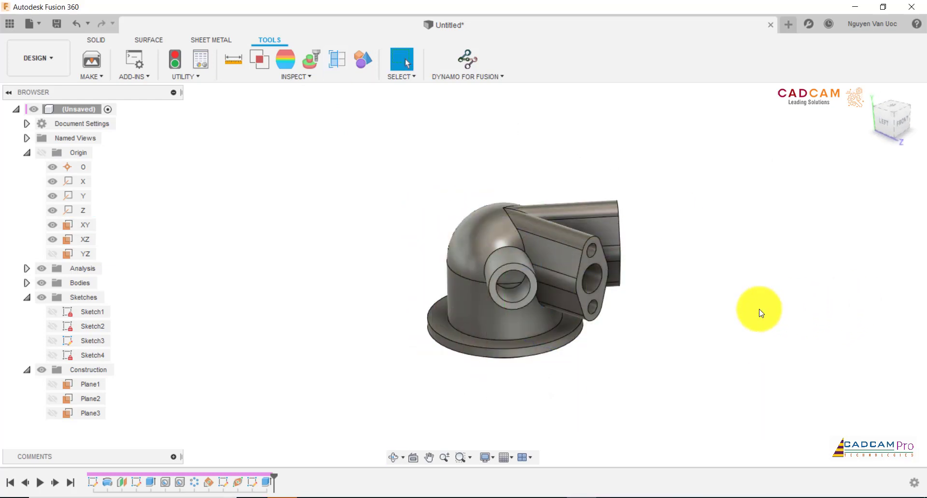
pyautogui.scroll(1, 640, 338)
pyautogui.moveTo(644, 335)
pyautogui.keyDown('shift'); pyautogui.mouseDown(button='middle')
pyautogui.moveTo(621, 286)
pyautogui.moveTo(600, 277)
pyautogui.moveTo(584, 234)
pyautogui.moveTo(594, 186)
pyautogui.moveTo(635, 286)
pyautogui.moveTo(658, 288)
pyautogui.mouseUp(button='middle'); pyautogui.keyUp('shift')
# - Press-pull the first port's two inner bore faces by -15 mm
pyautogui.rightClick(669, 290)
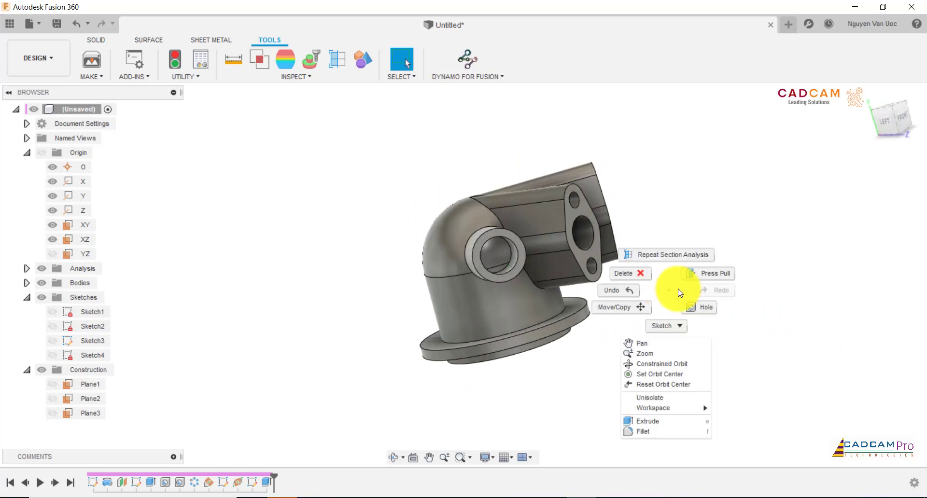
pyautogui.click(705, 274)
pyautogui.scroll(3, 511, 245)
pyautogui.click(494, 261)
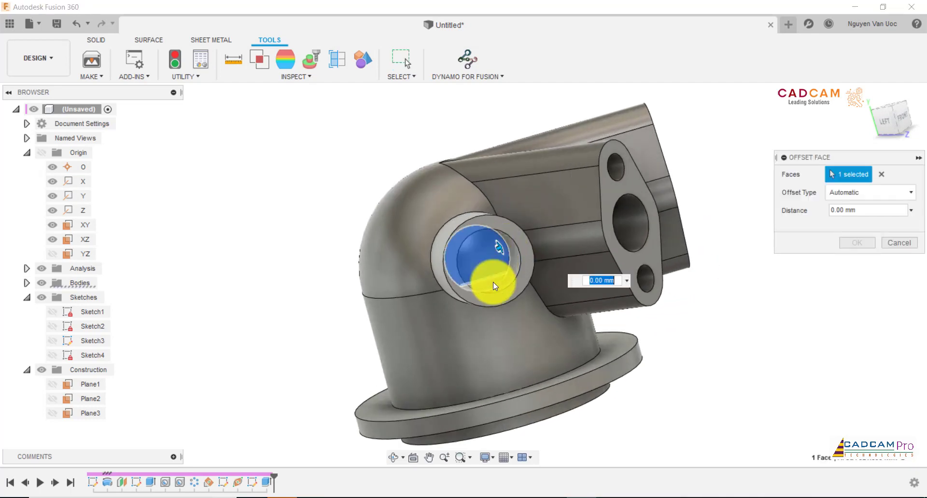
pyautogui.click(494, 282)
pyautogui.moveTo(508, 236)
pyautogui.keyDown('shift'); pyautogui.mouseDown(button='middle')
pyautogui.moveTo(474, 229)
pyautogui.moveTo(438, 250)
pyautogui.mouseUp(button='middle'); pyautogui.keyUp('shift')
pyautogui.moveTo(414, 256); pyautogui.dragTo(446, 272)
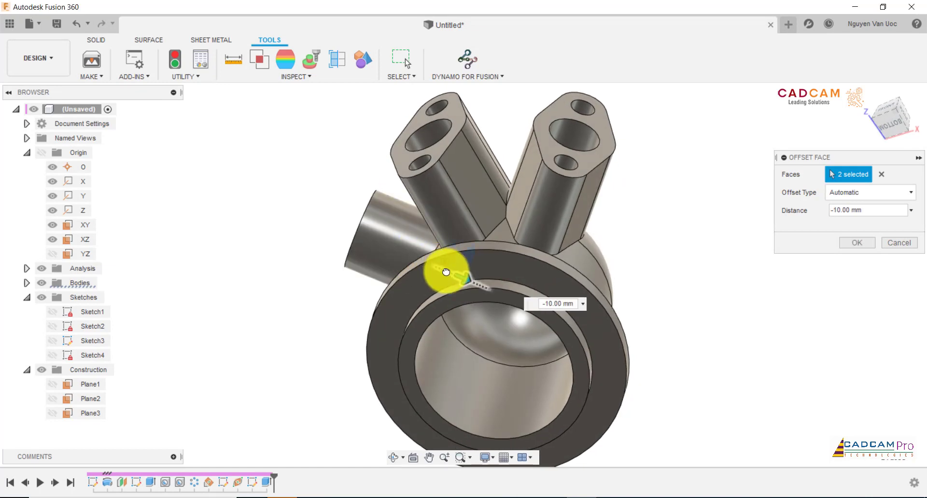
pyautogui.keyDown('shift'); pyautogui.moveTo(445, 269); pyautogui.dragTo(472, 265, button='middle'); pyautogui.keyUp('shift')
pyautogui.moveTo(472, 265); pyautogui.dragTo(472, 267)
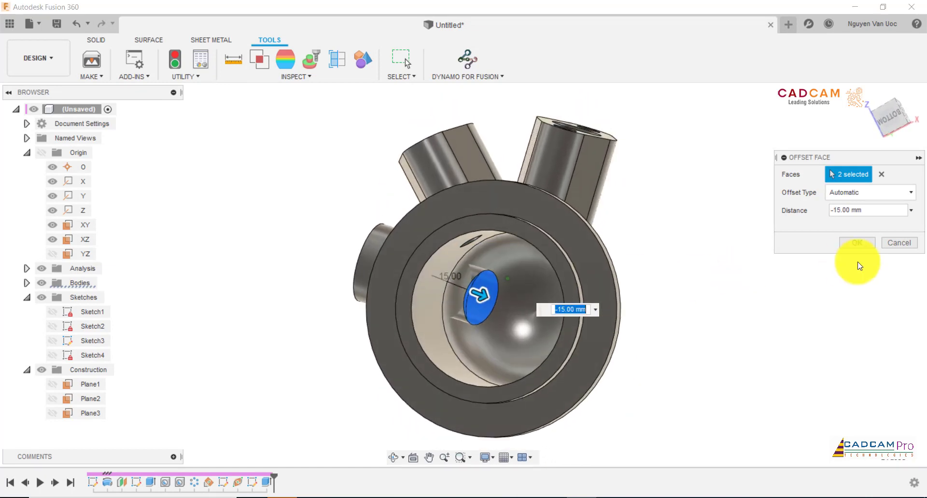
pyautogui.click(863, 246)
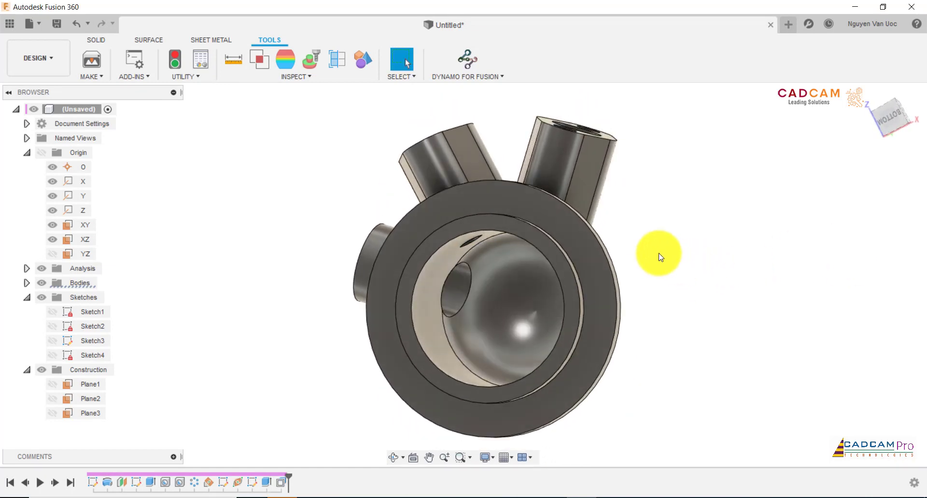
# - Press-pull the centre port's bore faces by -10 mm
pyautogui.keyDown('shift'); pyautogui.moveTo(397, 141); pyautogui.dragTo(700, 200, button='middle'); pyautogui.keyUp('shift')
pyautogui.rightClick(703, 198)
pyautogui.click(700, 159)
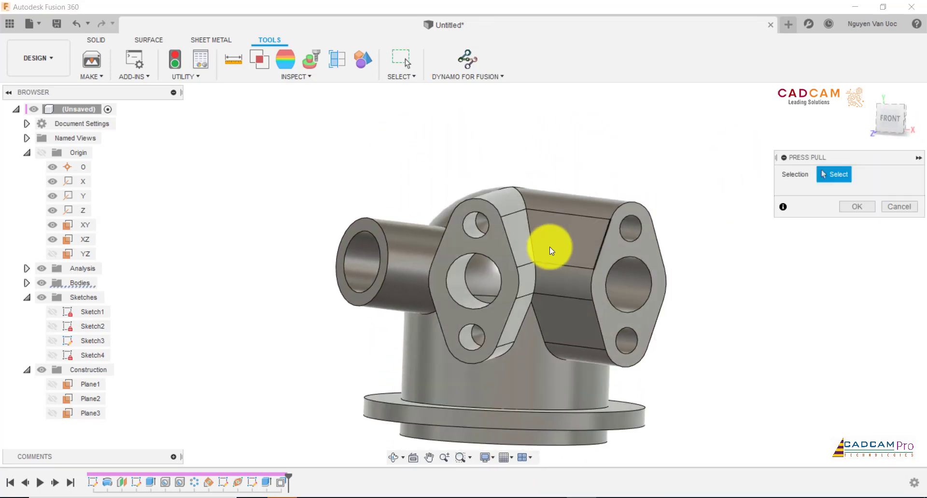
pyautogui.click(490, 271)
pyautogui.moveTo(505, 323)
pyautogui.keyDown('shift'); pyautogui.mouseDown(button='middle')
pyautogui.moveTo(497, 290)
pyautogui.moveTo(420, 281)
pyautogui.moveTo(437, 279)
pyautogui.moveTo(441, 265)
pyautogui.mouseUp(button='middle'); pyautogui.keyUp('shift')
pyautogui.write('-10')
pyautogui.press('Return')
pyautogui.moveTo(459, 283); pyautogui.dragTo(472, 279)
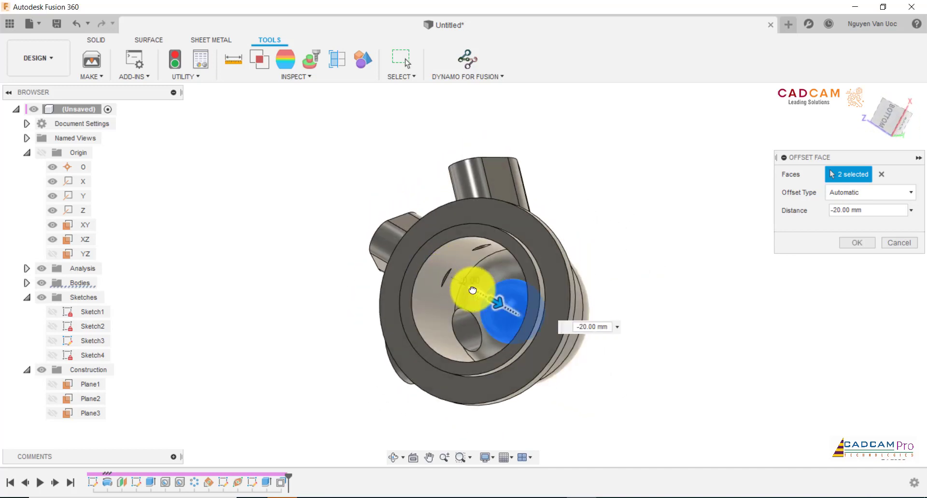
pyautogui.scroll(3, 499, 273)
pyautogui.moveTo(502, 305)
pyautogui.mouseDown()
pyautogui.moveTo(455, 286)
pyautogui.moveTo(481, 294)
pyautogui.mouseUp()
pyautogui.keyDown('shift'); pyautogui.moveTo(480, 294); pyautogui.dragTo(538, 284, button='middle'); pyautogui.keyUp('shift')
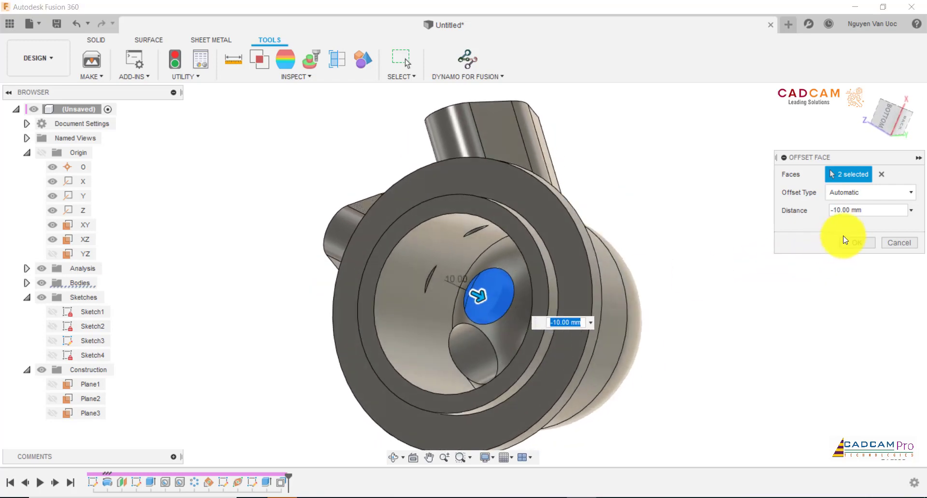
pyautogui.click(857, 242)
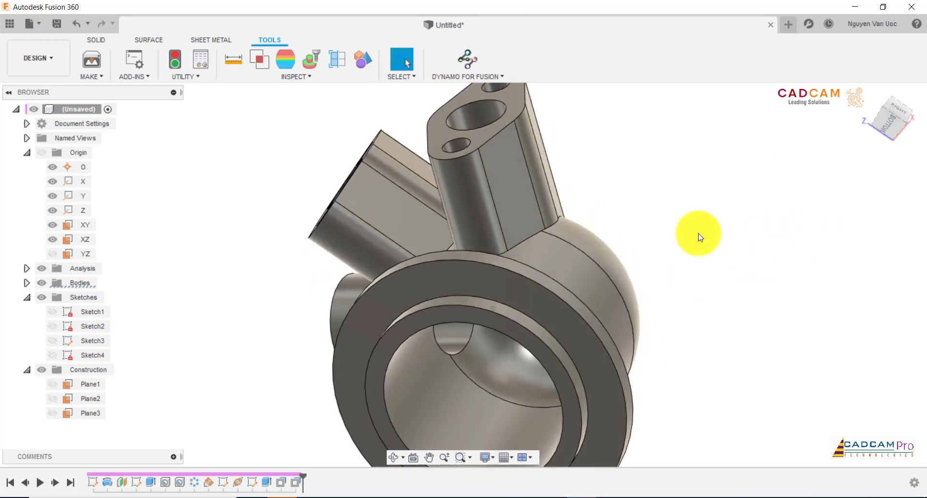
# - Press-pull the remaining port's two bore faces by -15 mm into the cavity
pyautogui.rightClick(709, 236)
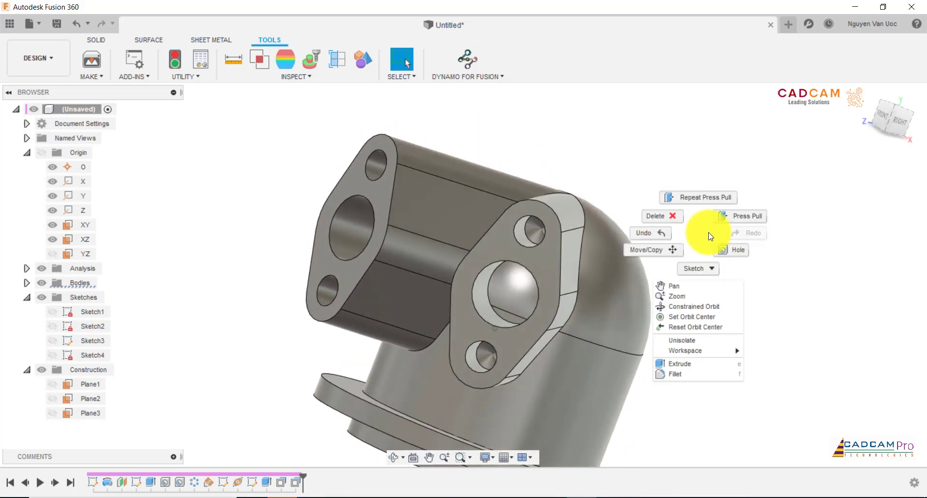
pyautogui.click(741, 216)
pyautogui.click(497, 297)
pyautogui.click(506, 316)
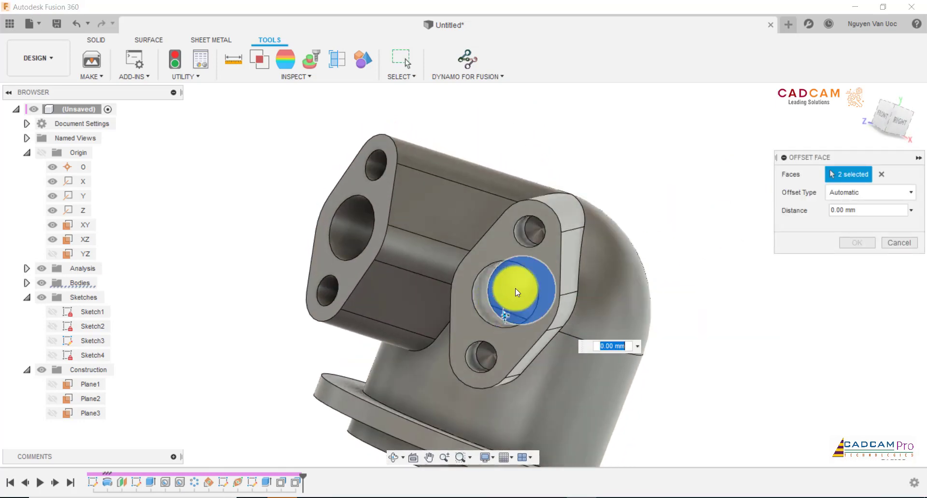
pyautogui.keyDown('shift'); pyautogui.moveTo(514, 288); pyautogui.dragTo(509, 259, button='middle'); pyautogui.keyUp('shift')
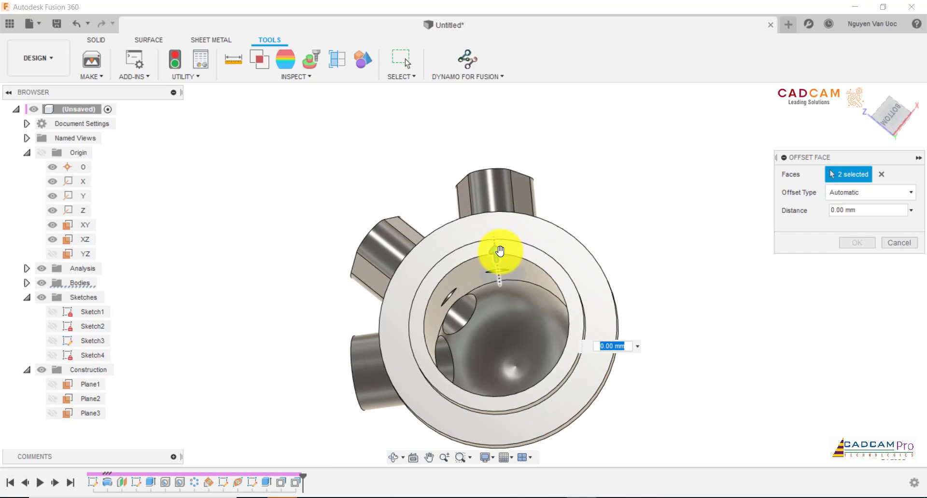
pyautogui.moveTo(495, 252); pyautogui.dragTo(502, 283)
pyautogui.moveTo(627, 271)
pyautogui.keyDown('shift'); pyautogui.mouseDown(button='middle')
pyautogui.moveTo(661, 269)
pyautogui.moveTo(497, 300)
pyautogui.mouseUp(button='middle'); pyautogui.keyUp('shift')
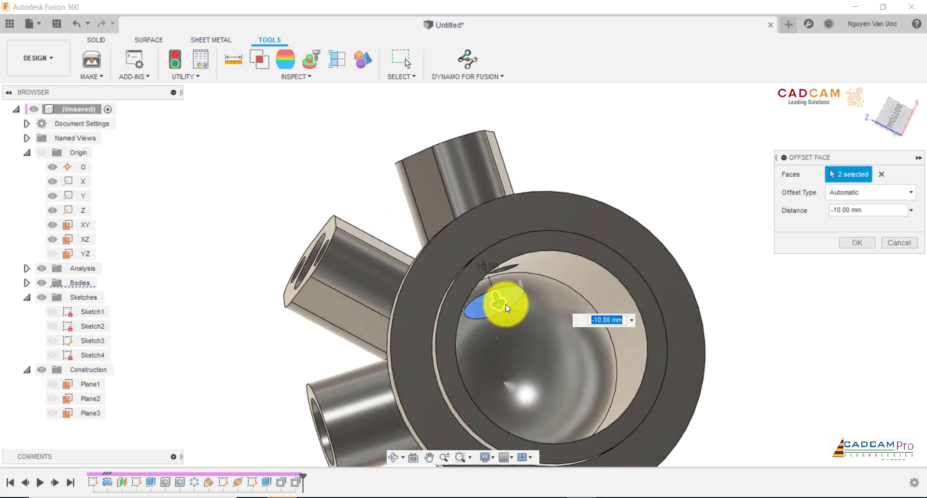
pyautogui.moveTo(496, 311); pyautogui.dragTo(497, 326)
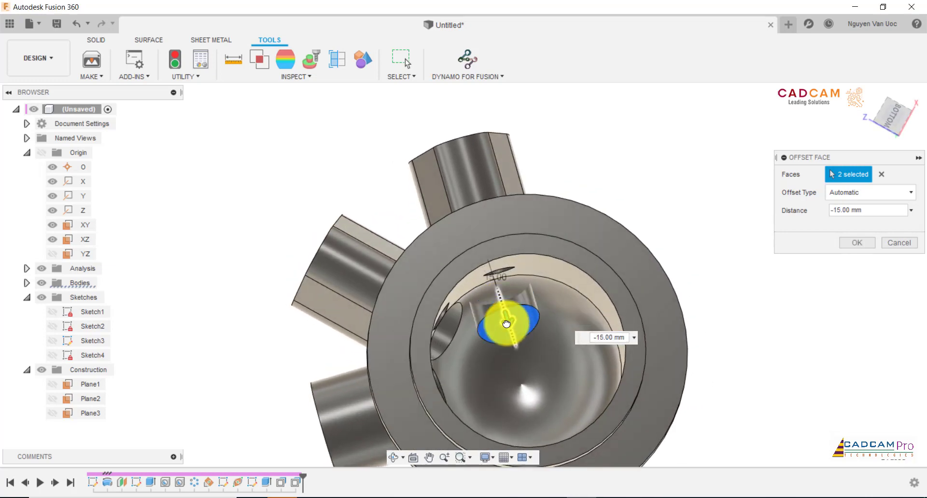
pyautogui.click(857, 243)
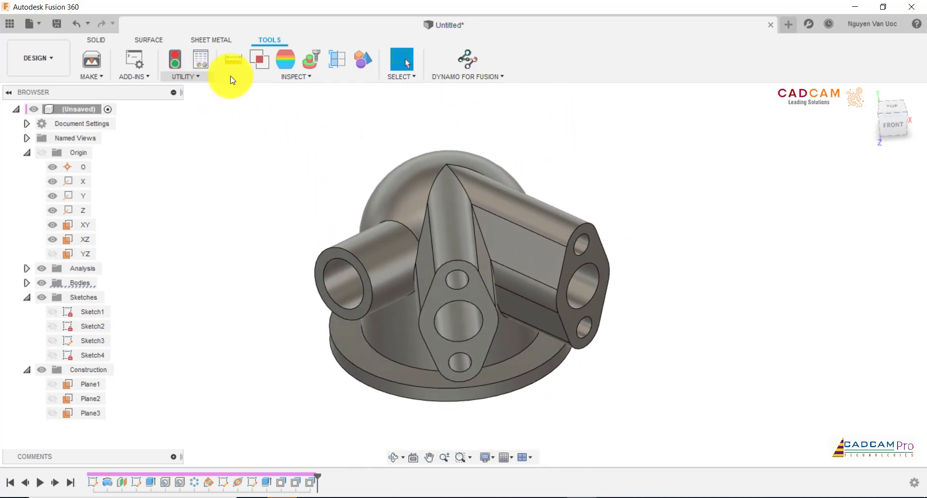
# - Fillet the 22 port and boss intersection edges at 5 mm with rolling ball corners
pyautogui.click(285, 77)
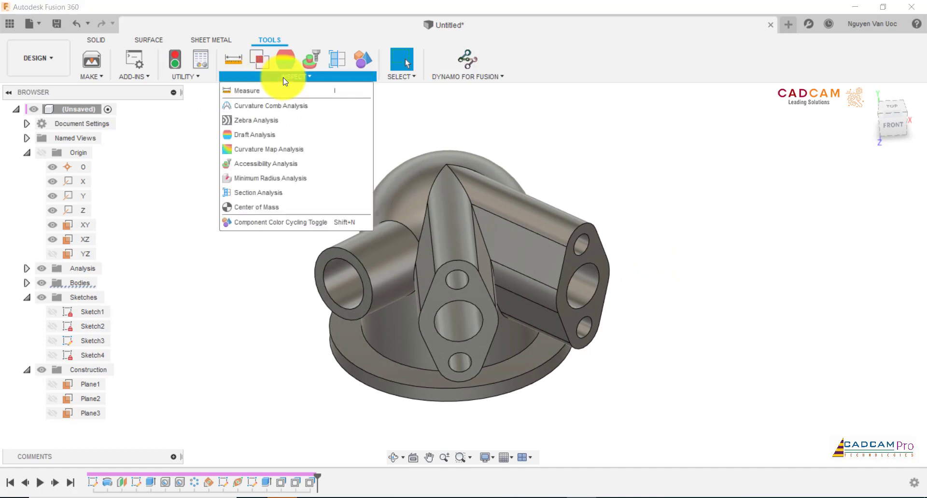
pyautogui.click(96, 39)
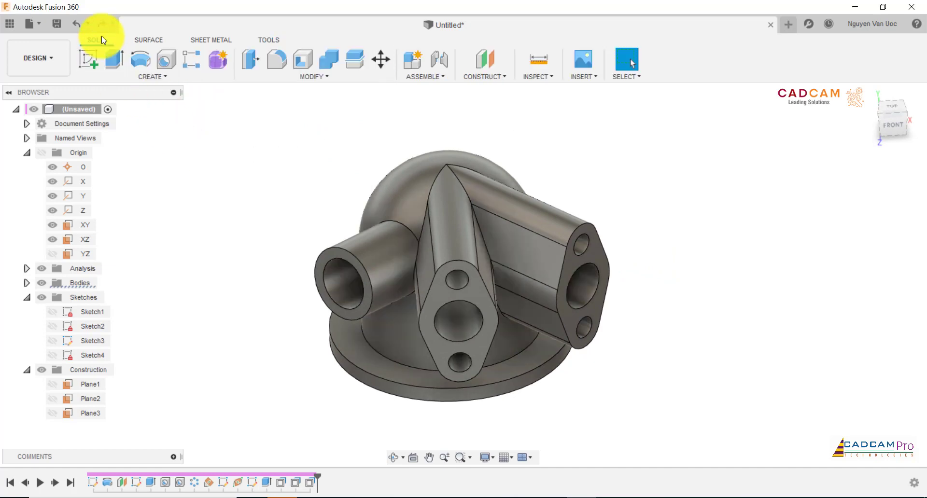
pyautogui.click(273, 66)
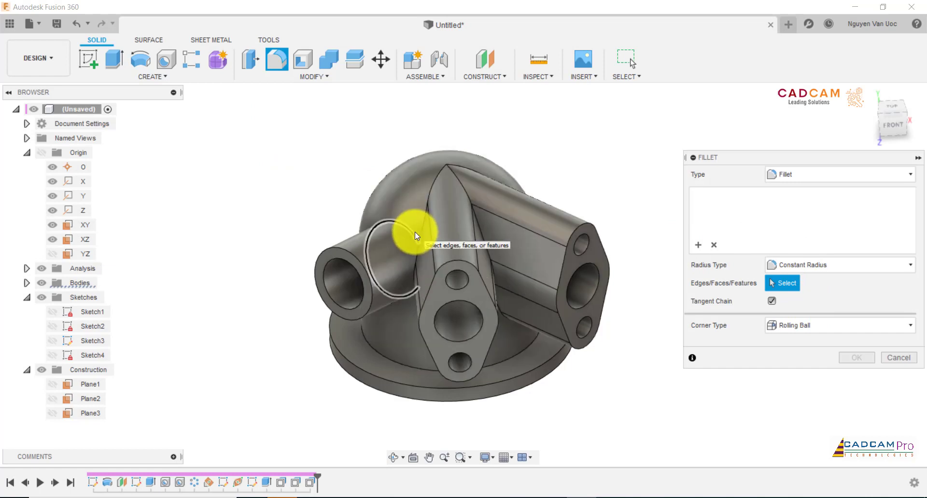
pyautogui.click(828, 326)
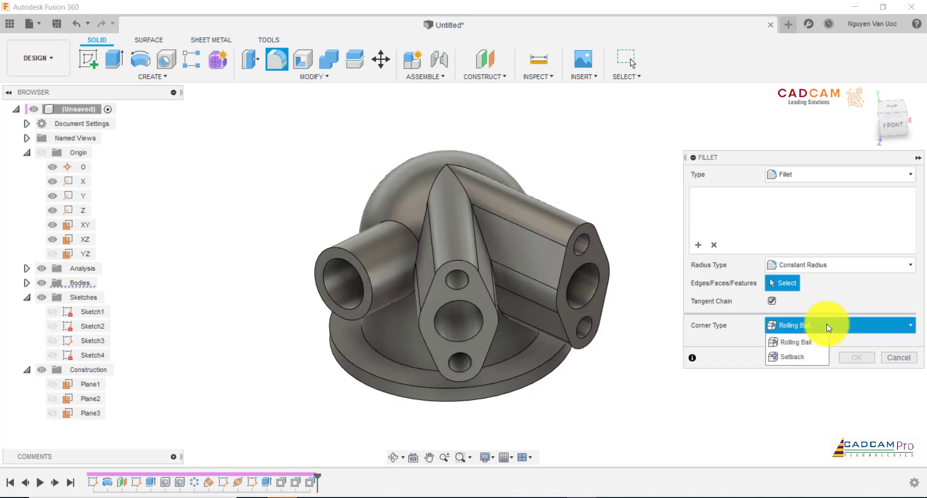
pyautogui.click(585, 190)
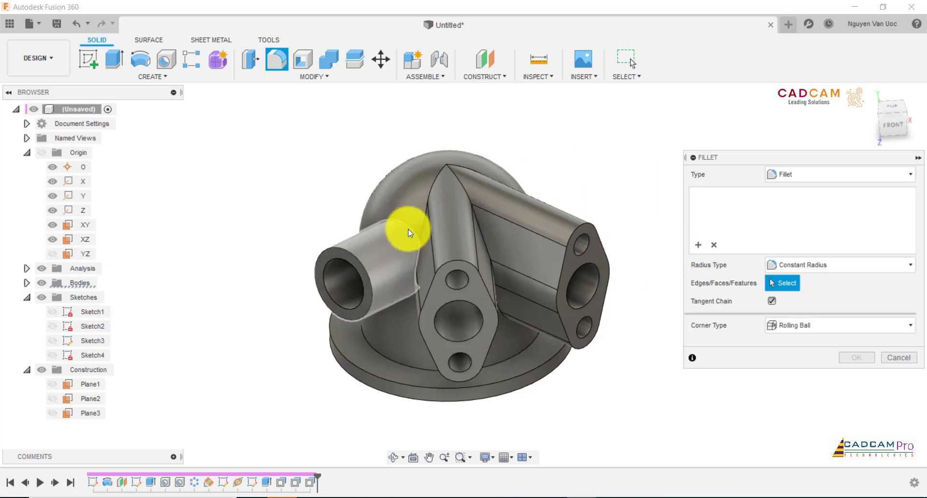
pyautogui.click(410, 233)
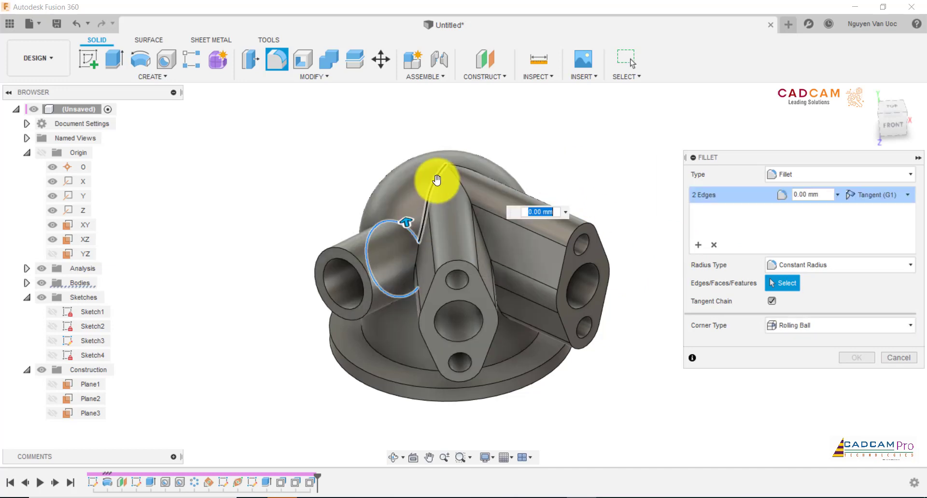
pyautogui.click(466, 166)
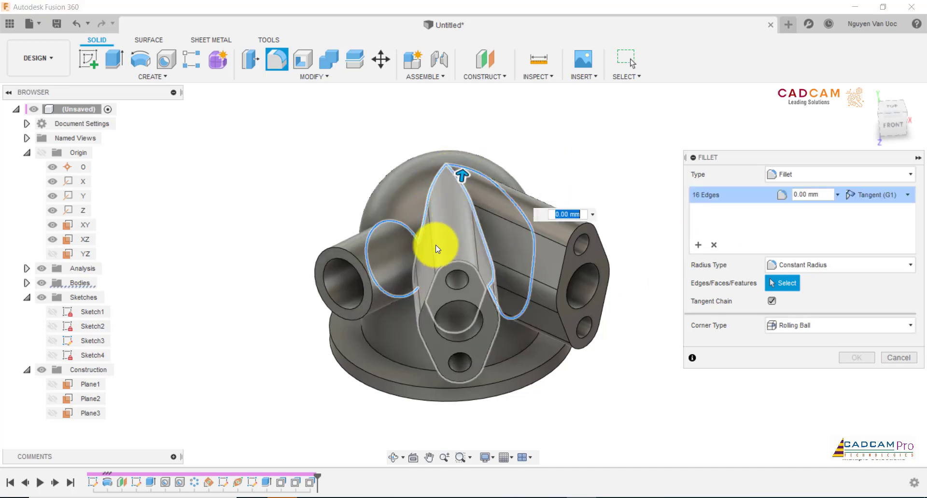
pyautogui.click(413, 262)
pyautogui.keyDown('shift'); pyautogui.moveTo(414, 259); pyautogui.dragTo(474, 240, button='middle'); pyautogui.keyUp('shift')
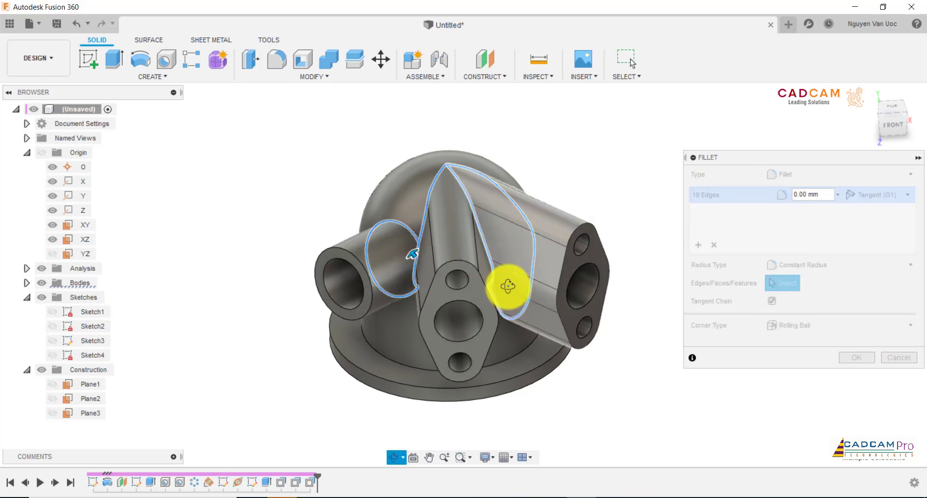
pyautogui.click(449, 247)
pyautogui.write('5')
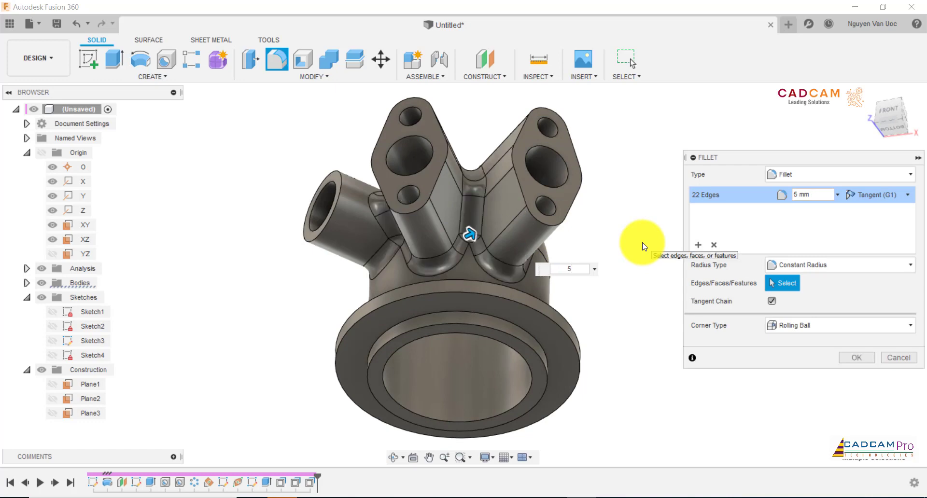
pyautogui.click(857, 358)
pyautogui.keyDown('shift'); pyautogui.moveTo(648, 267); pyautogui.dragTo(351, 96, button='middle'); pyautogui.keyUp('shift')
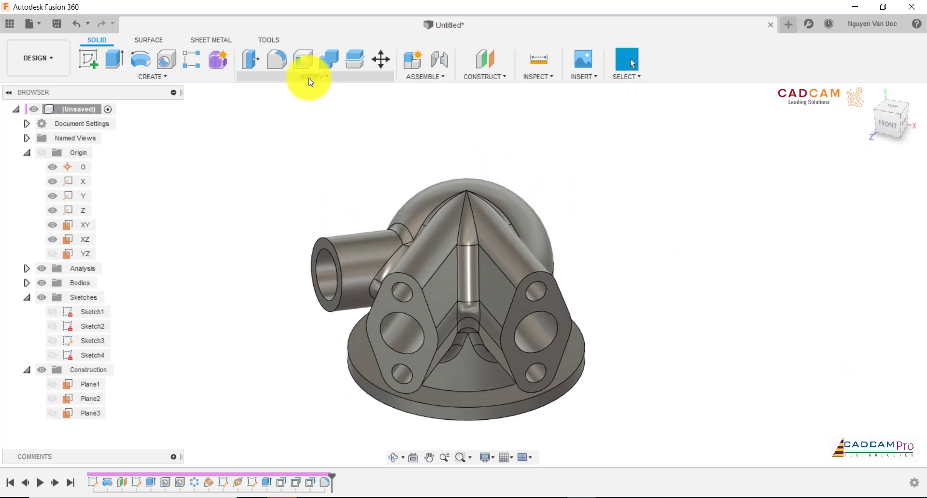
pyautogui.click(309, 77)
# - Chamfer both pipe-end edges and the front and right flange edges at 0.75 mm
pyautogui.click(275, 120)
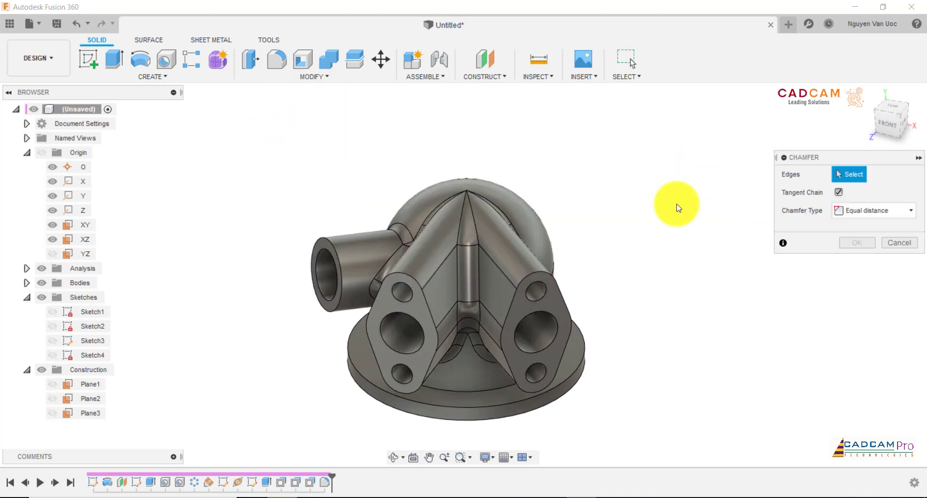
pyautogui.click(334, 256)
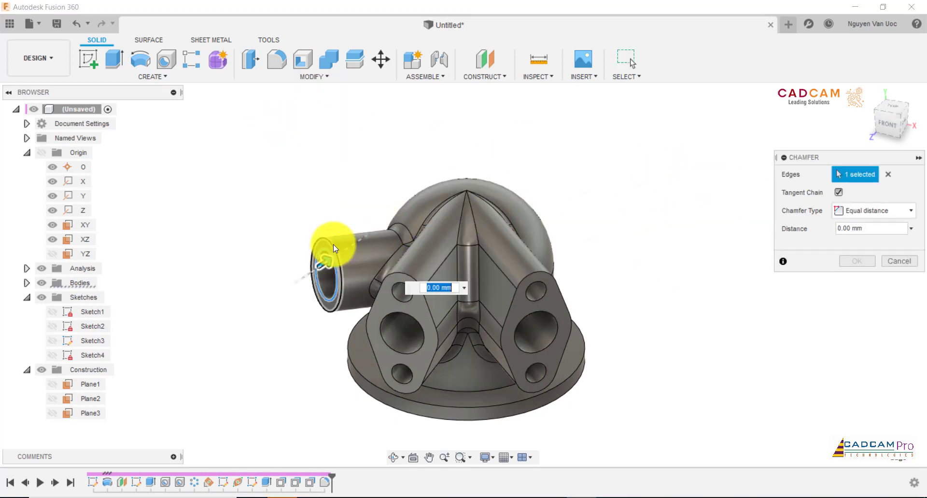
pyautogui.click(334, 244)
pyautogui.click(405, 312)
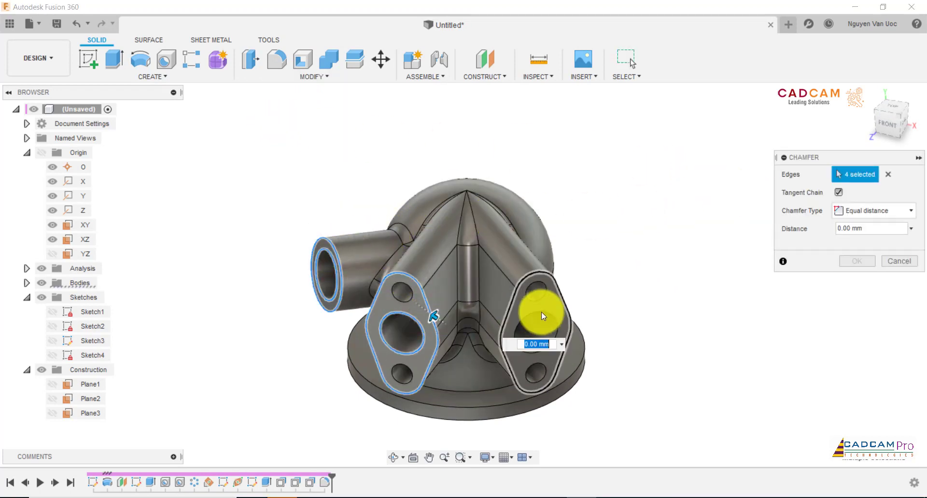
pyautogui.click(563, 301)
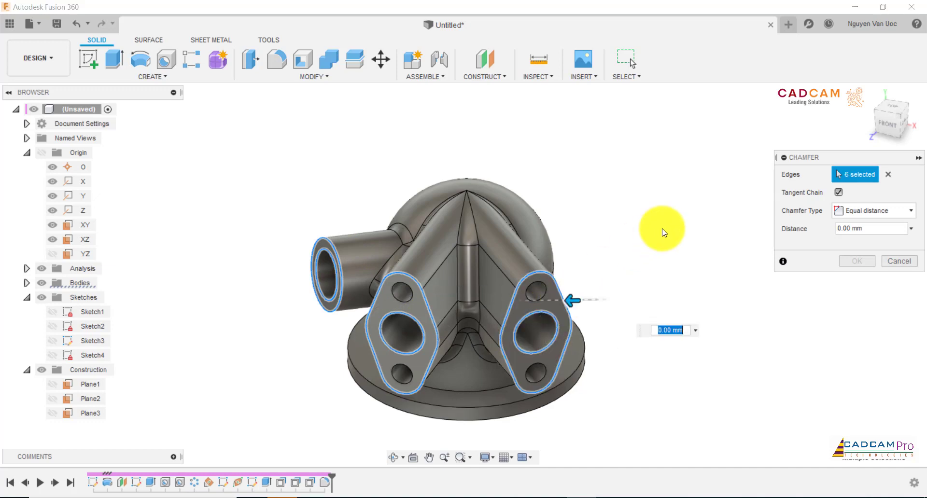
pyautogui.write('0.75')
pyautogui.press('Return')
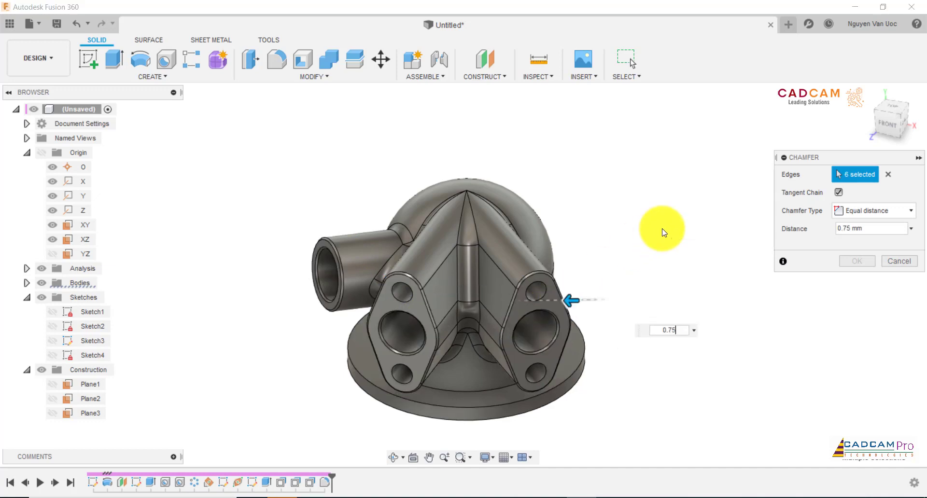
pyautogui.click(867, 263)
pyautogui.keyDown('shift'); pyautogui.moveTo(658, 248); pyautogui.dragTo(651, 253, button='middle'); pyautogui.keyUp('shift')
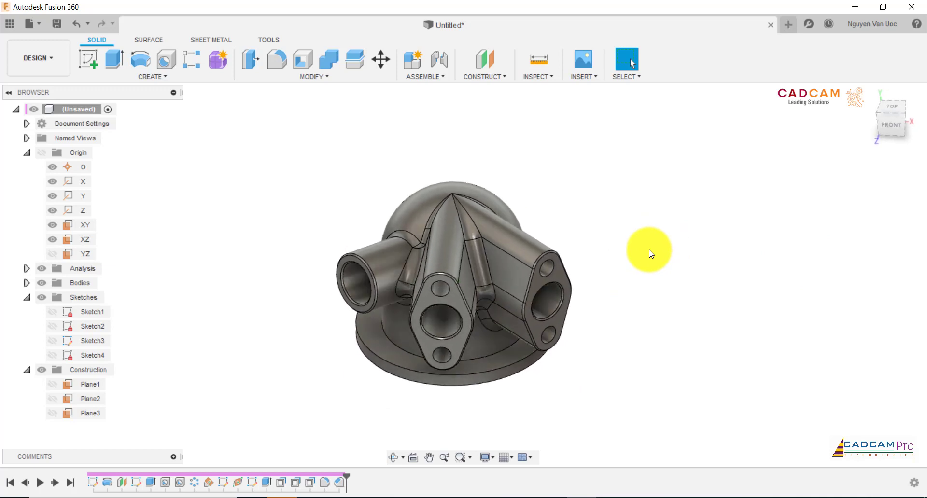
# - Paint the whole fitting body Red Metal Flake from the appearance library
pyautogui.press('a')
pyautogui.moveTo(742, 151); pyautogui.dragTo(697, 100)
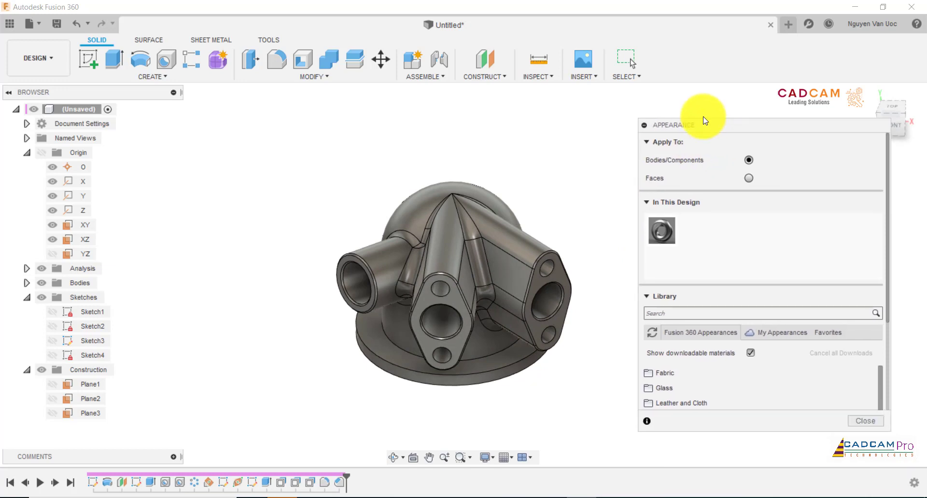
pyautogui.click(635, 177)
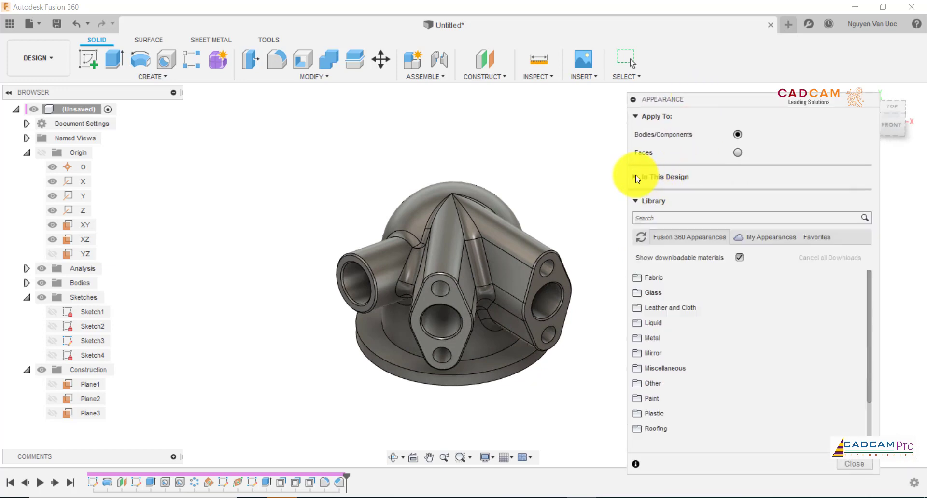
pyautogui.click(649, 399)
pyautogui.scroll(-4, 746, 382)
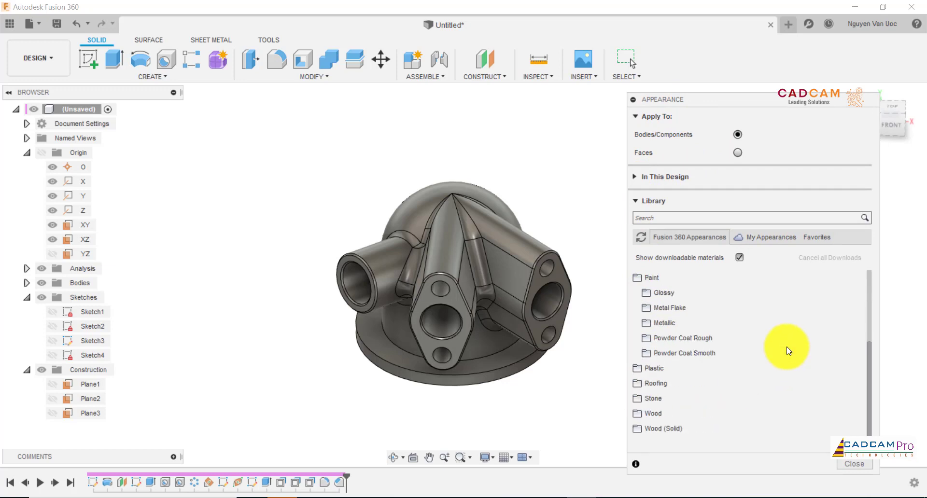
pyautogui.click(674, 310)
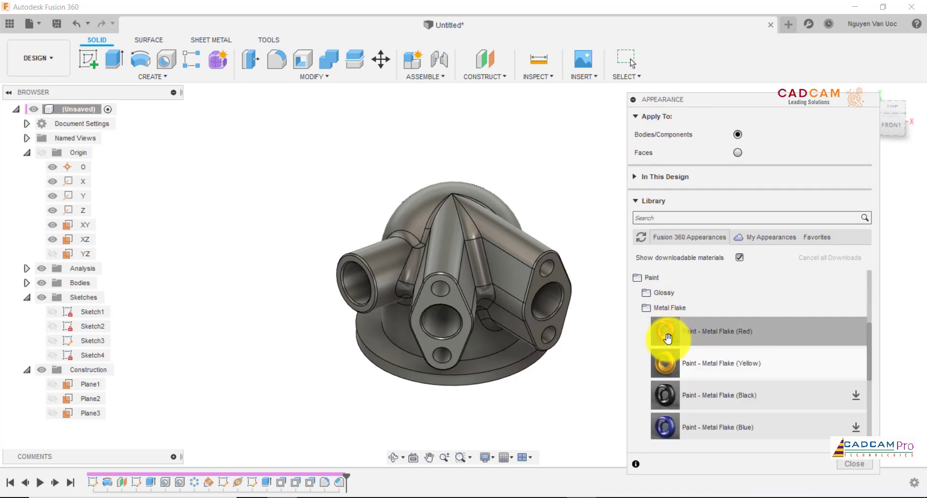
pyautogui.moveTo(668, 338); pyautogui.dragTo(507, 285)
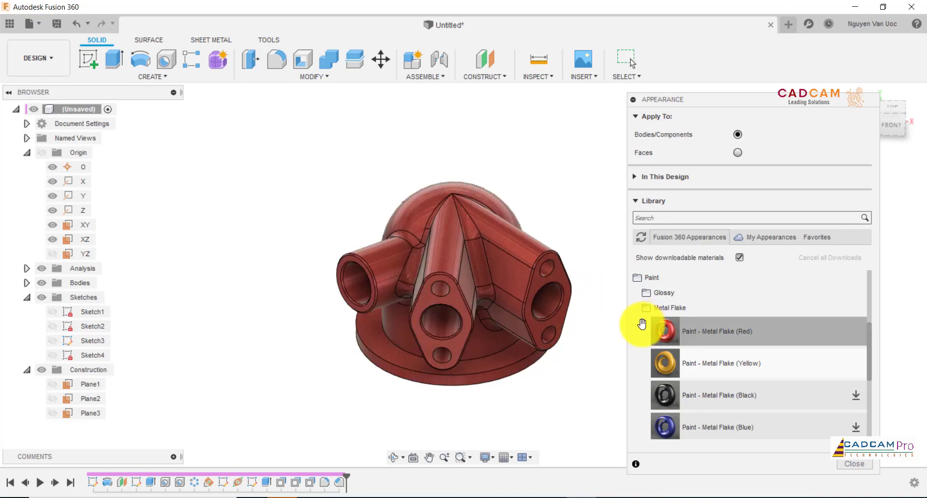
# - Paint the right flange, front flange and left pipe end faces Yellow Metal Flake
pyautogui.scroll(-1, 641, 325)
pyautogui.click(737, 153)
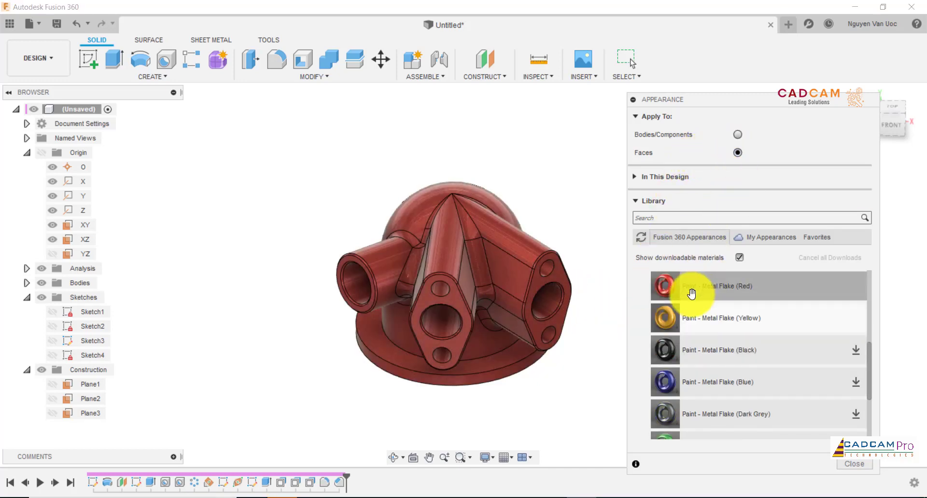
pyautogui.moveTo(685, 287); pyautogui.dragTo(574, 260)
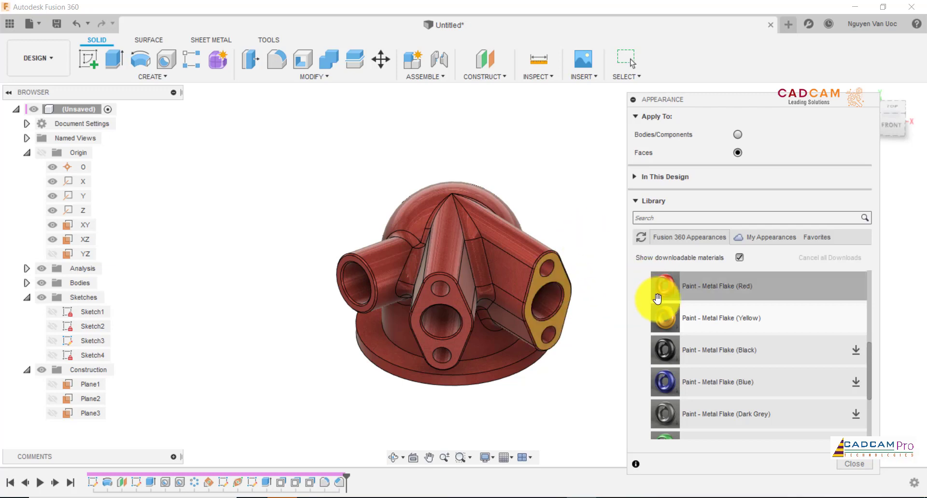
pyautogui.moveTo(665, 314); pyautogui.dragTo(489, 310)
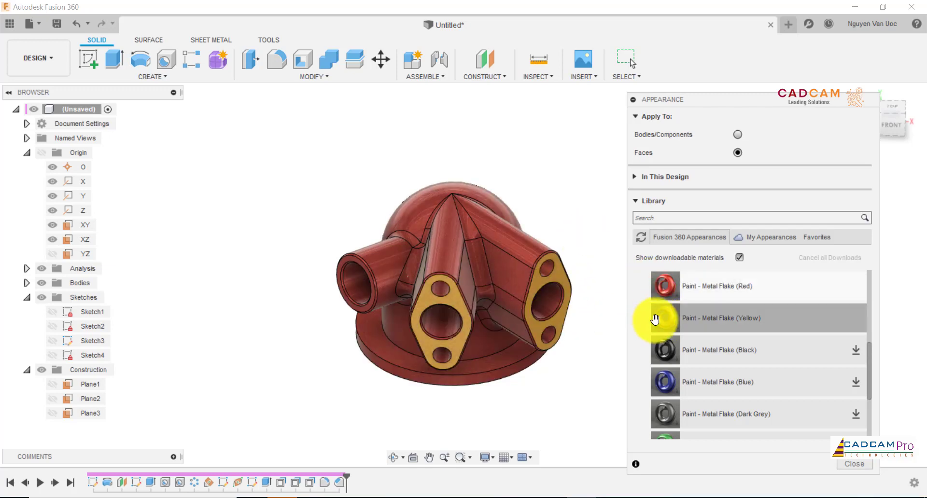
pyautogui.moveTo(665, 318); pyautogui.dragTo(342, 268)
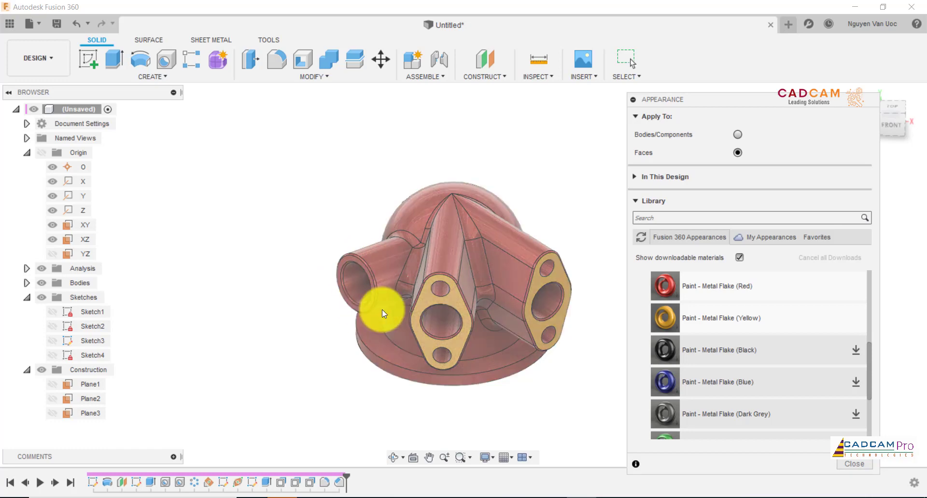
pyautogui.scroll(5, 368, 270)
pyautogui.moveTo(665, 317)
pyautogui.mouseDown()
pyautogui.moveTo(538, 314)
pyautogui.moveTo(306, 245)
pyautogui.mouseUp()
pyautogui.scroll(-5, 259, 182)
pyautogui.scroll(2, 362, 186)
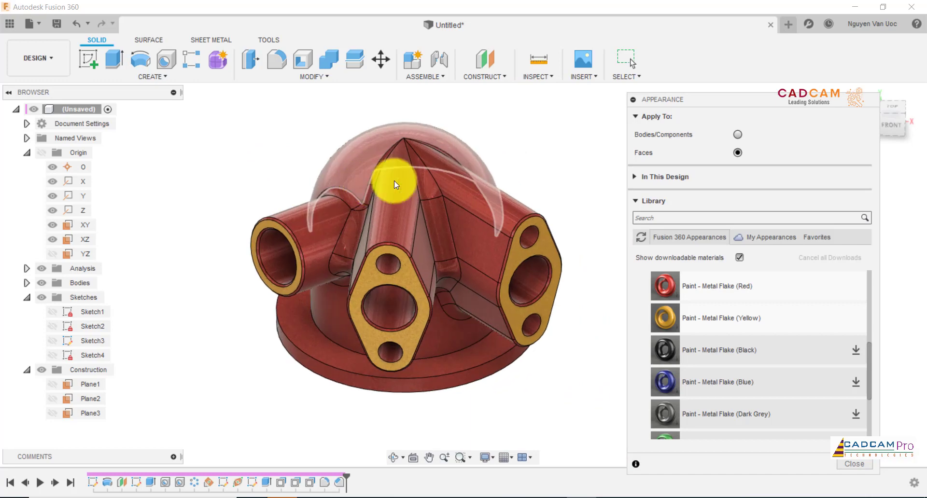
pyautogui.click(858, 466)
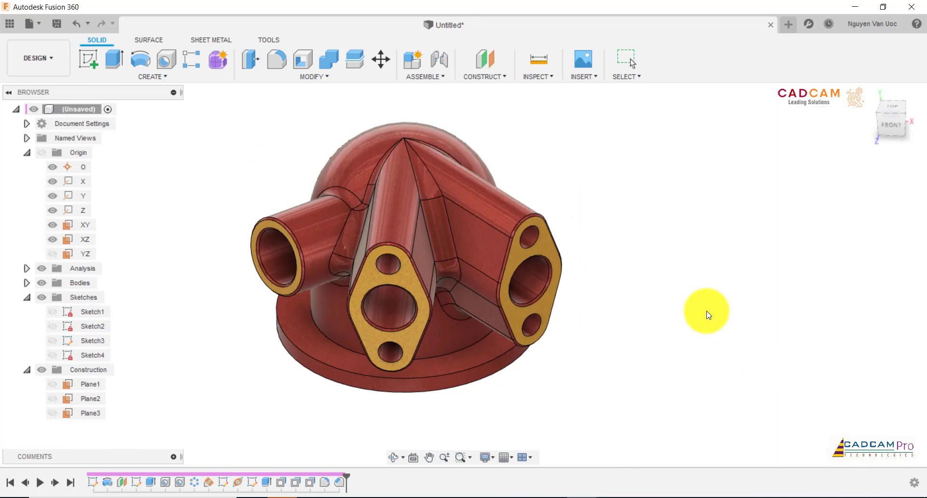
pyautogui.keyDown('shift'); pyautogui.moveTo(685, 290); pyautogui.dragTo(670, 236, button='middle'); pyautogui.keyUp('shift')
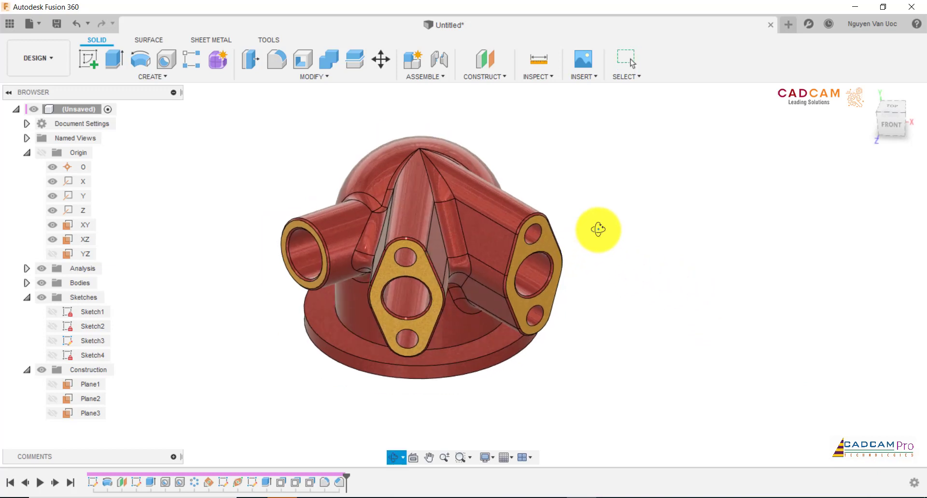